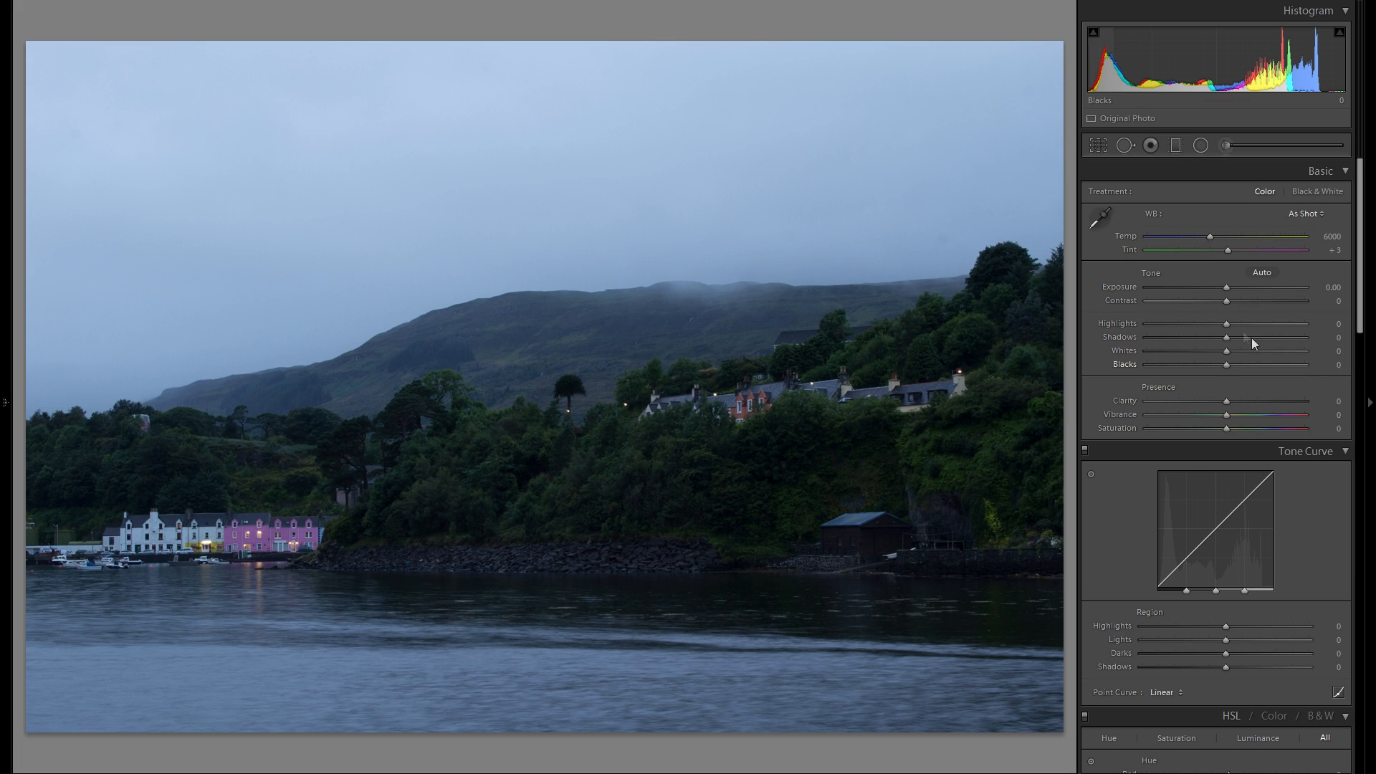
- Set Highlights to −84, Shadows to +70, Whites to +56 and Blacks to −38 for the harbour photo
left_click_drag(1226, 343, 1163, 323)
left_click_drag(1226, 364, 1259, 354)
key("alt")
key("alt")
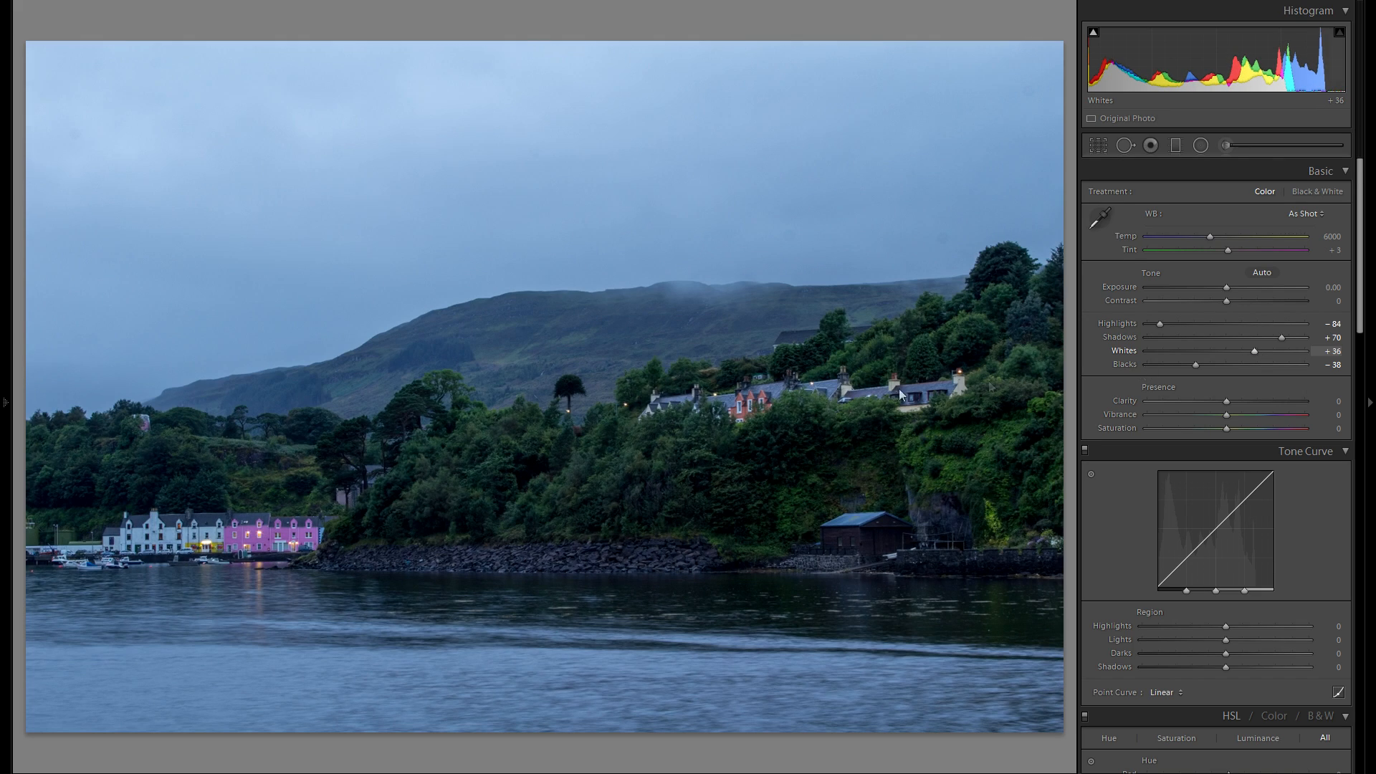
left_click(826, 386)
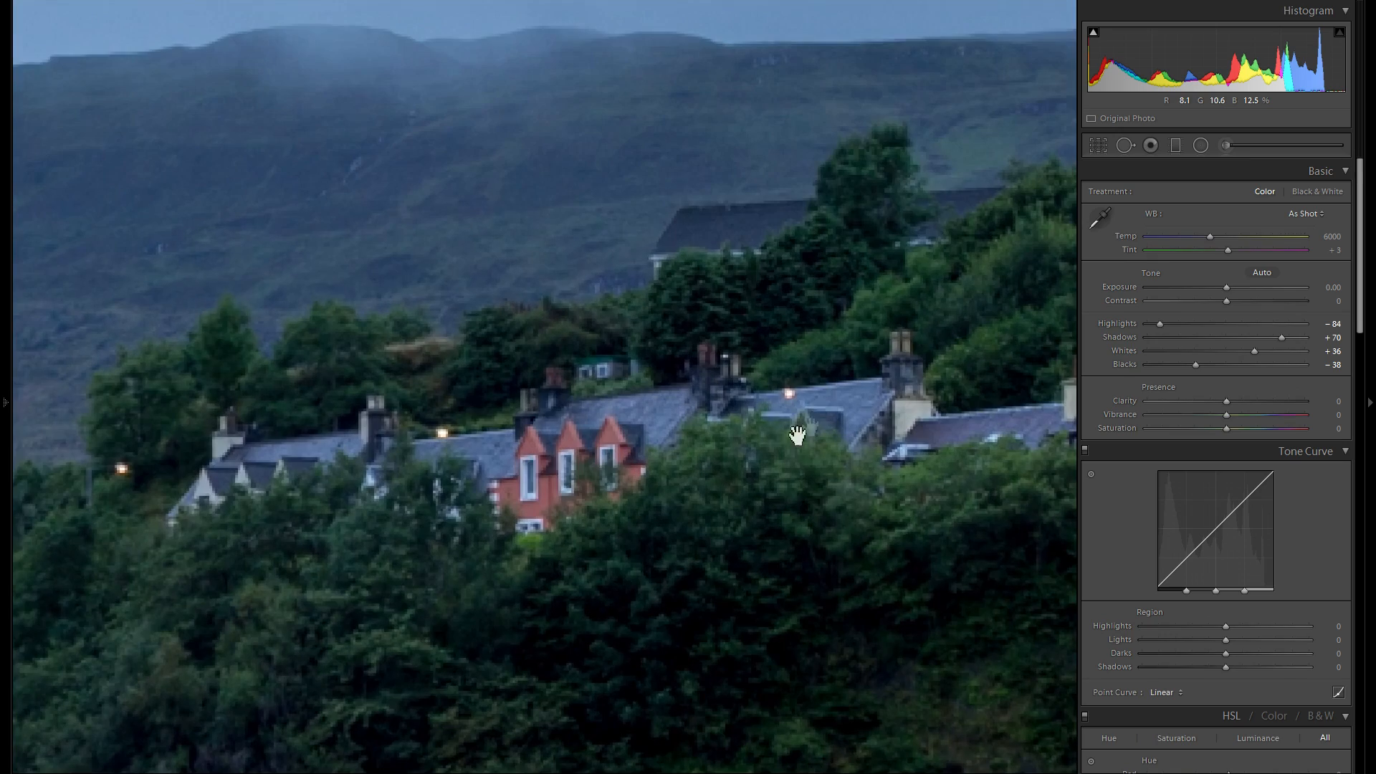
left_click(806, 380)
left_click_drag(1258, 354, 1275, 354)
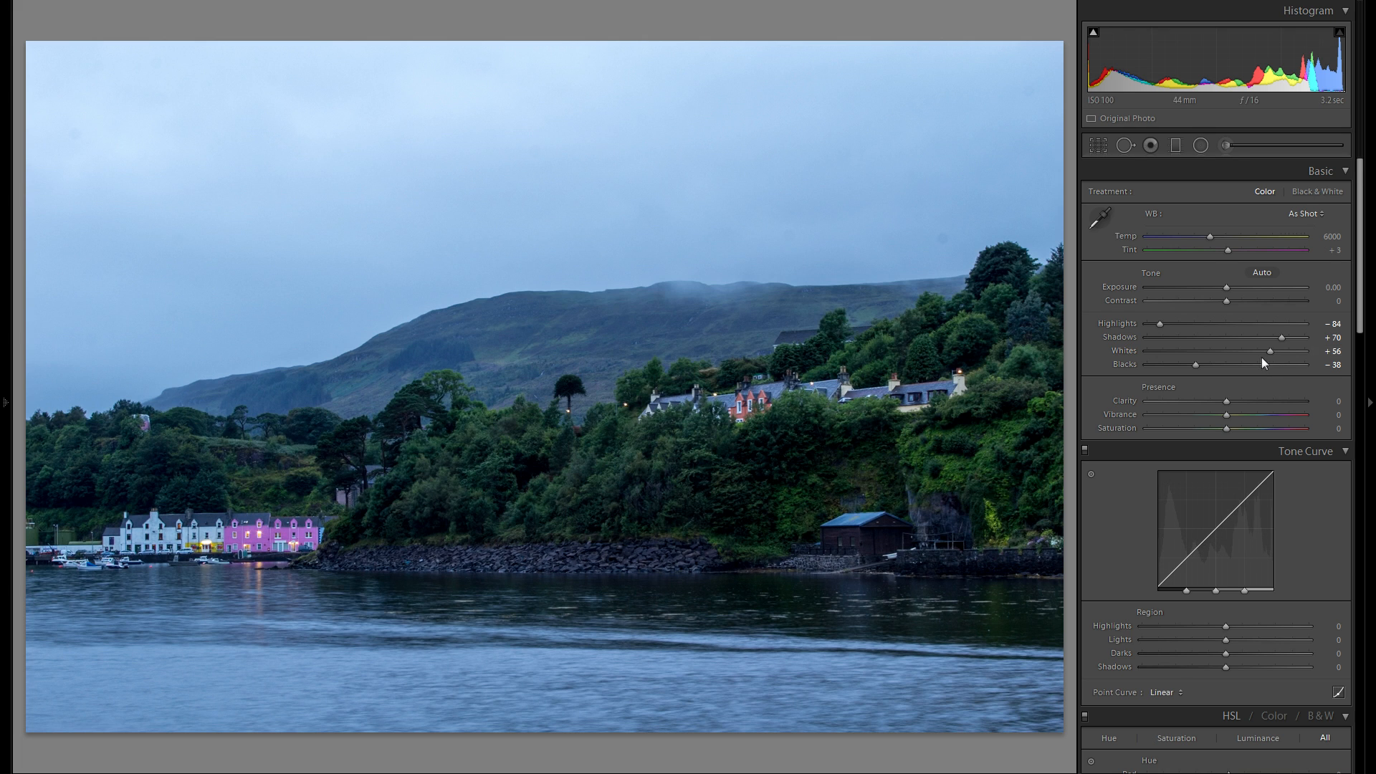
- Soften the photo by setting Contrast to −28 and Clarity to −16
mouse_move(1228, 304)
left_mouse_down()
mouse_move(1257, 303)
mouse_move(1206, 304)
left_mouse_up()
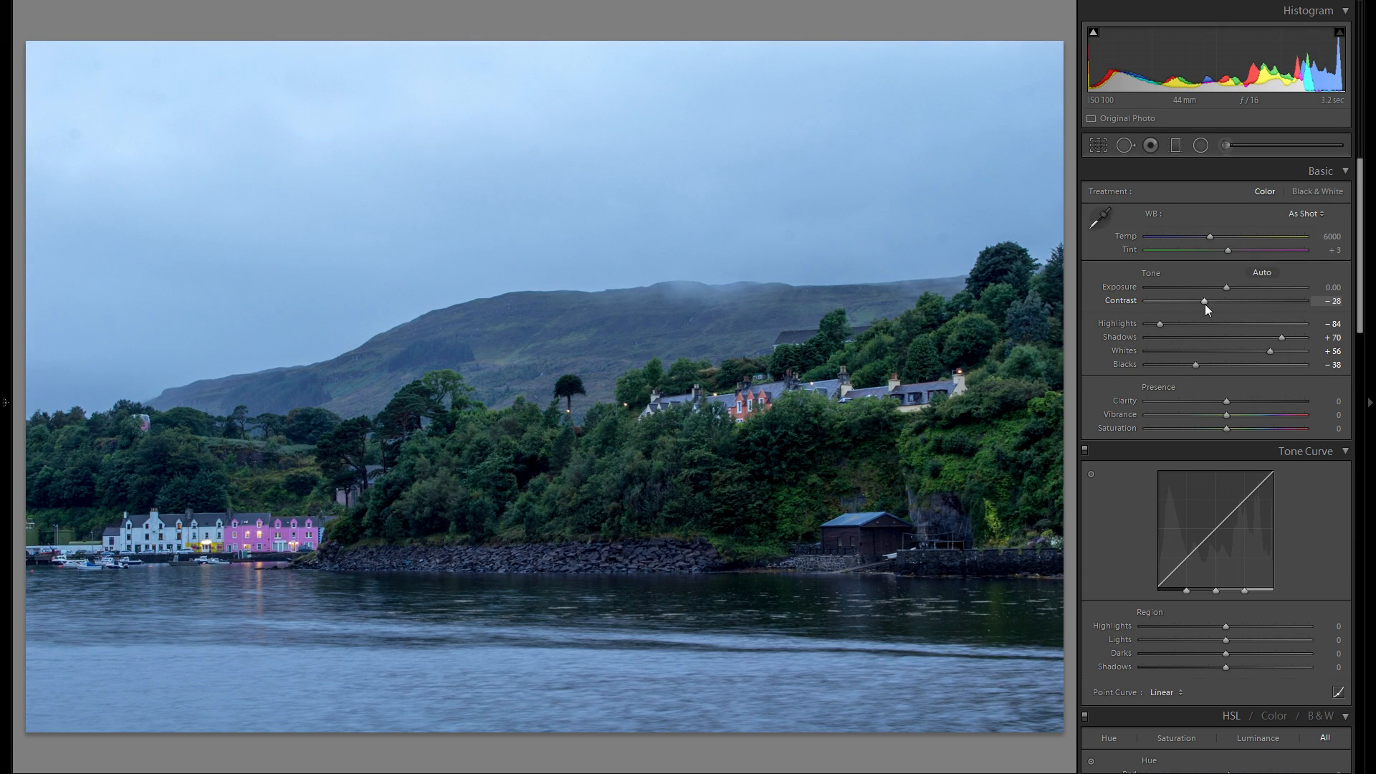
mouse_move(1226, 400)
left_mouse_down()
mouse_move(1199, 401)
mouse_move(1248, 401)
mouse_move(1216, 402)
left_mouse_up()
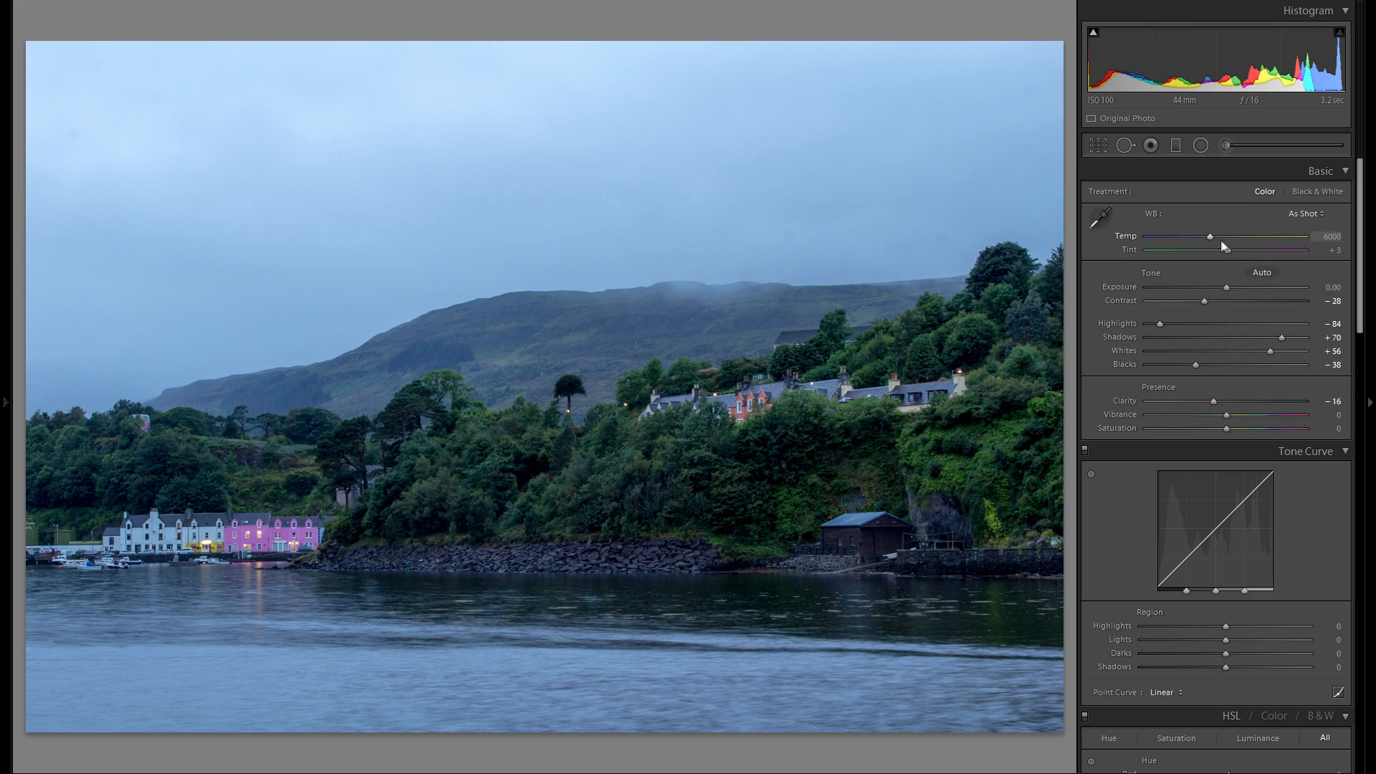
left_click_drag(1208, 238, 1236, 239)
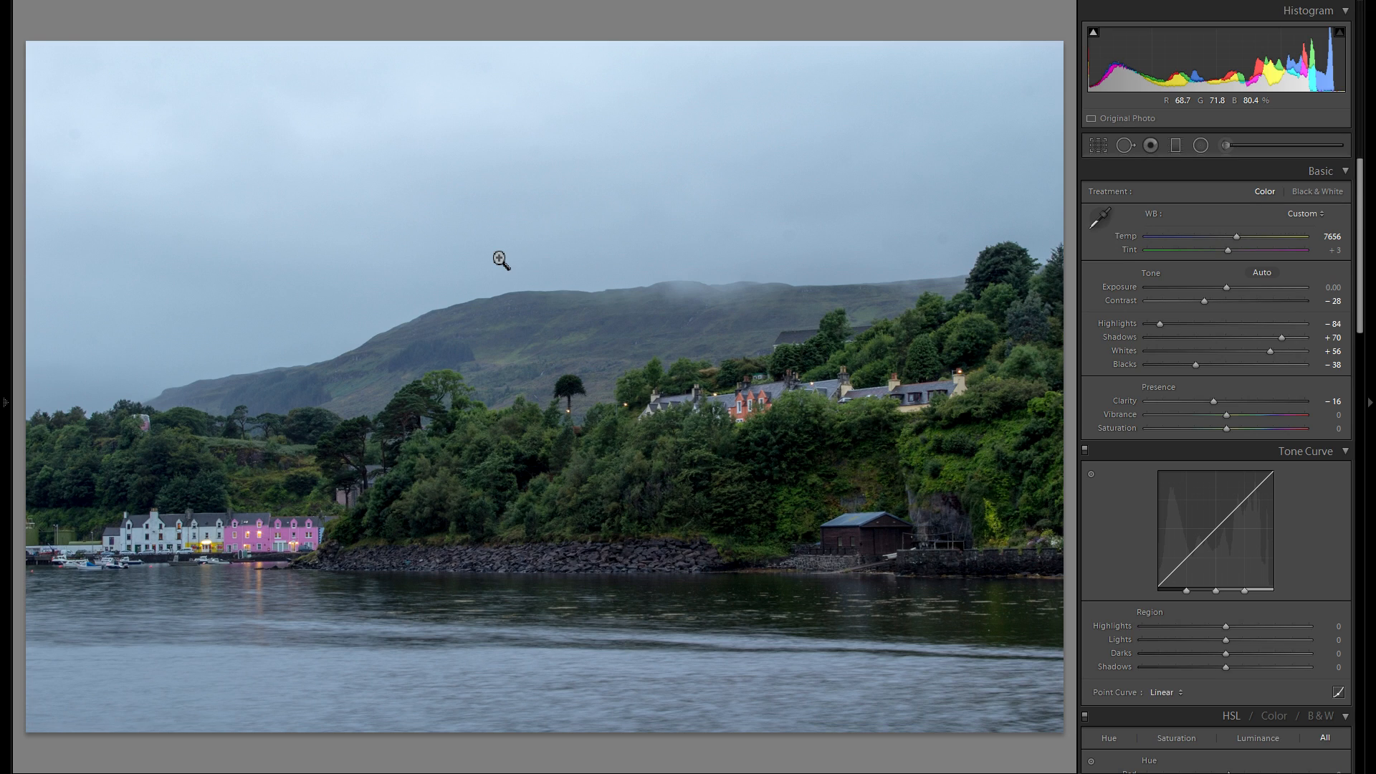
left_click_drag(1236, 238, 1252, 240)
double_click(1129, 237)
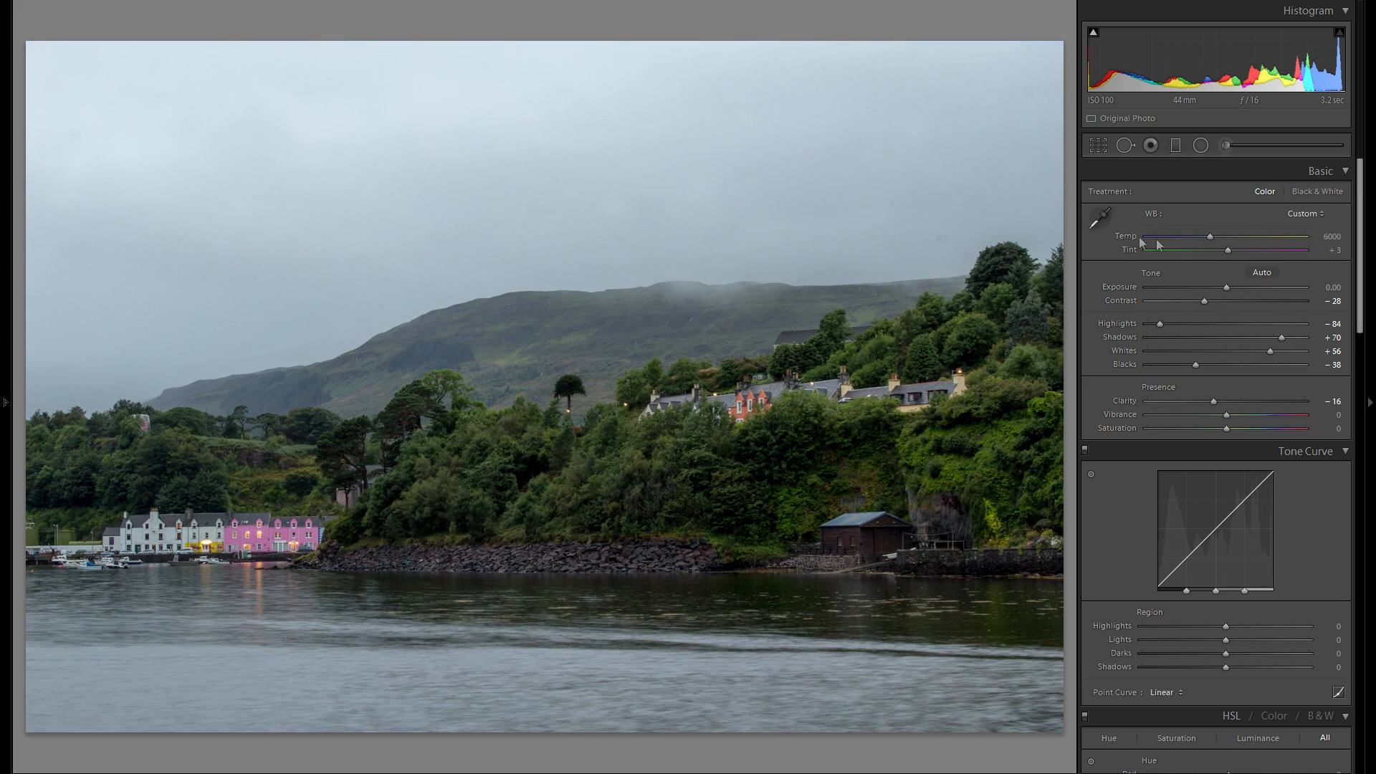
- Warm the white balance to Temp 9856 and Tint +16, and raise Vibrance to +29
left_click_drag(1209, 242, 1235, 256)
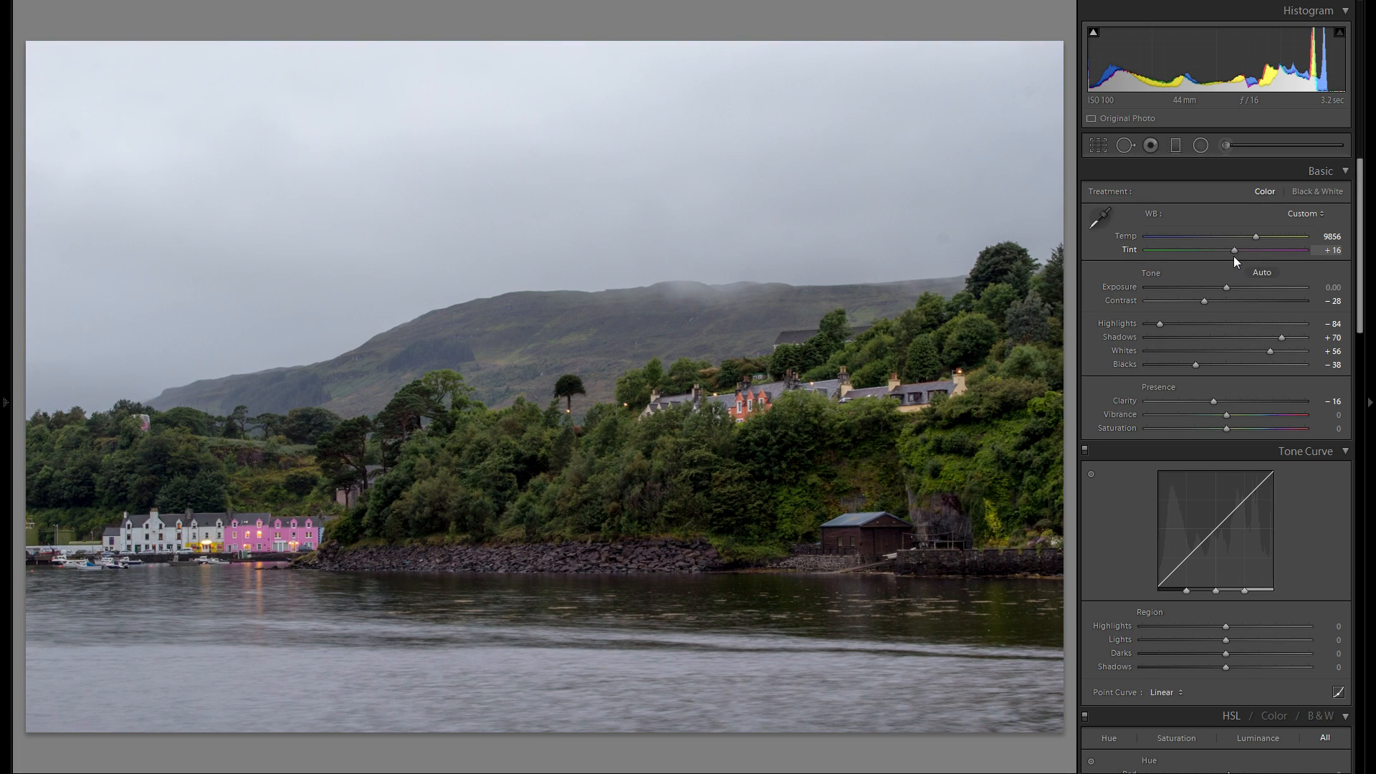
left_click_drag(1226, 415, 1240, 419)
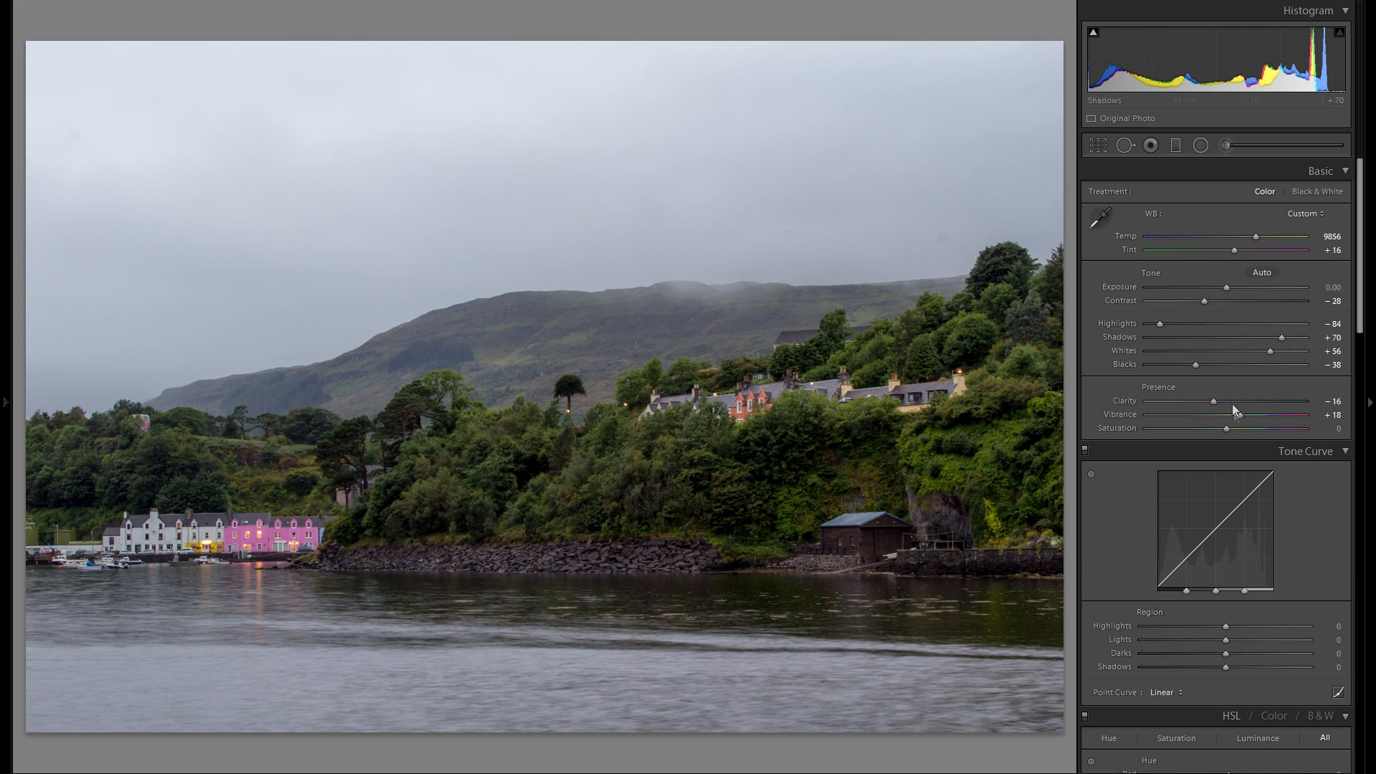
left_click_drag(1244, 418, 1251, 417)
- Shape the tone curve with Highlights at +56, Darks at −3 and Shadows at +23
scroll(1253, 458, "down", 3)
left_click(1272, 480)
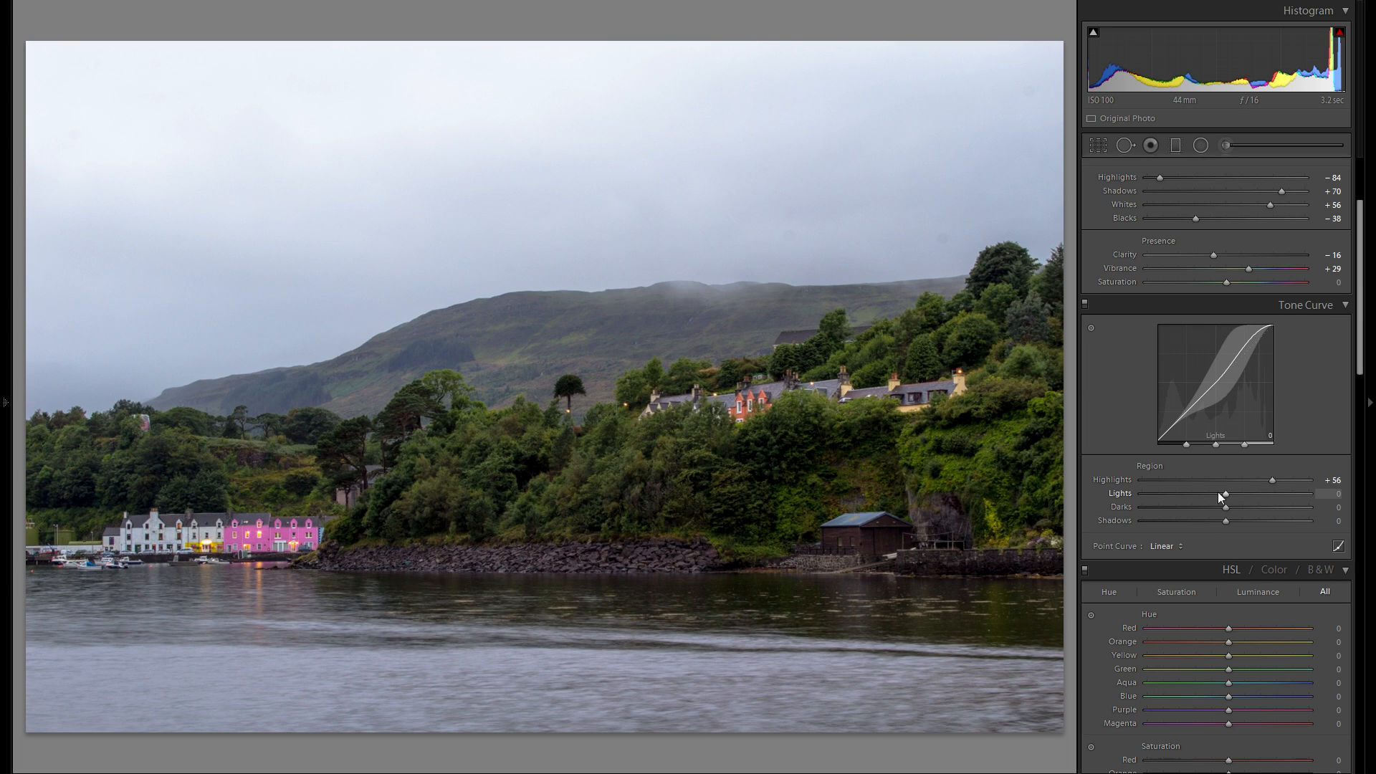
left_click_drag(1225, 493, 1244, 518)
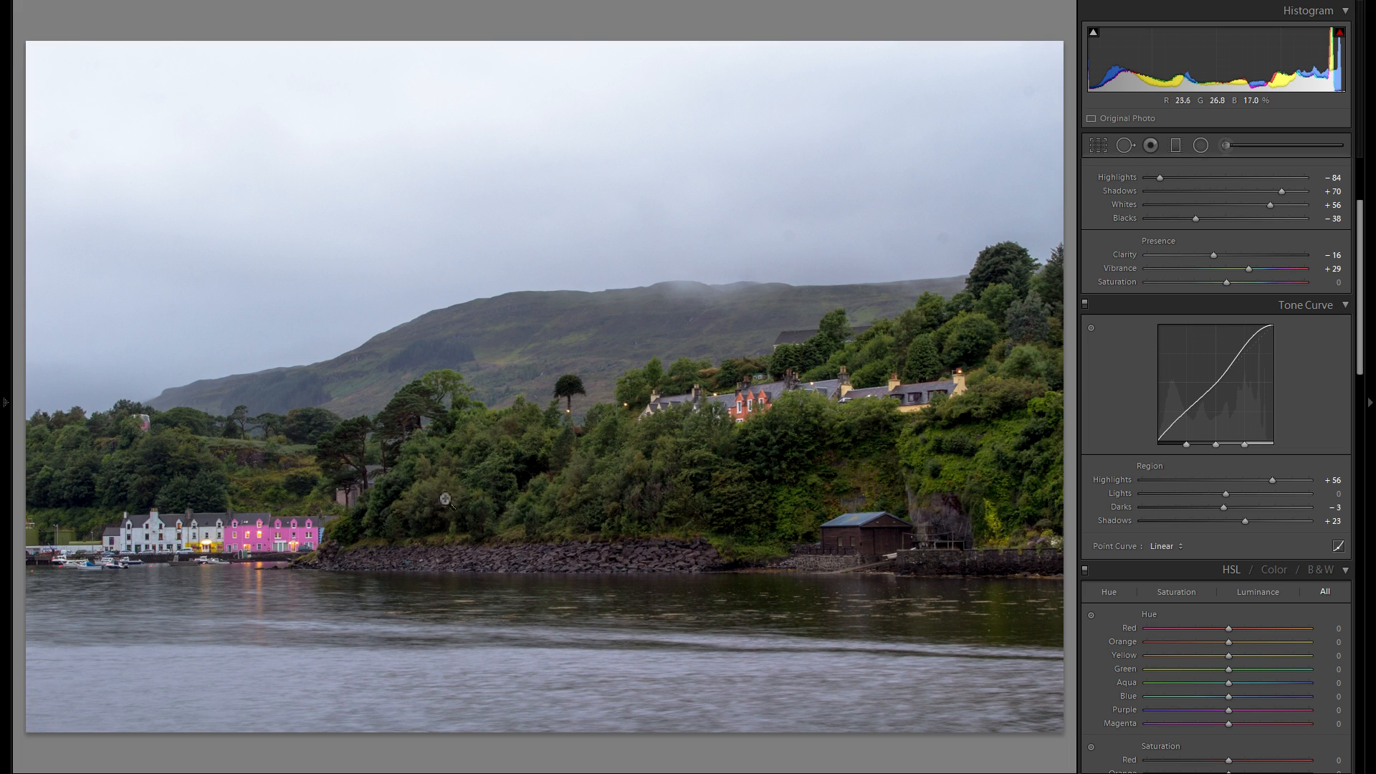
- Apply warm split toning to the highlights with Hue 42 and Saturation 29
scroll(1192, 513, "down", 3)
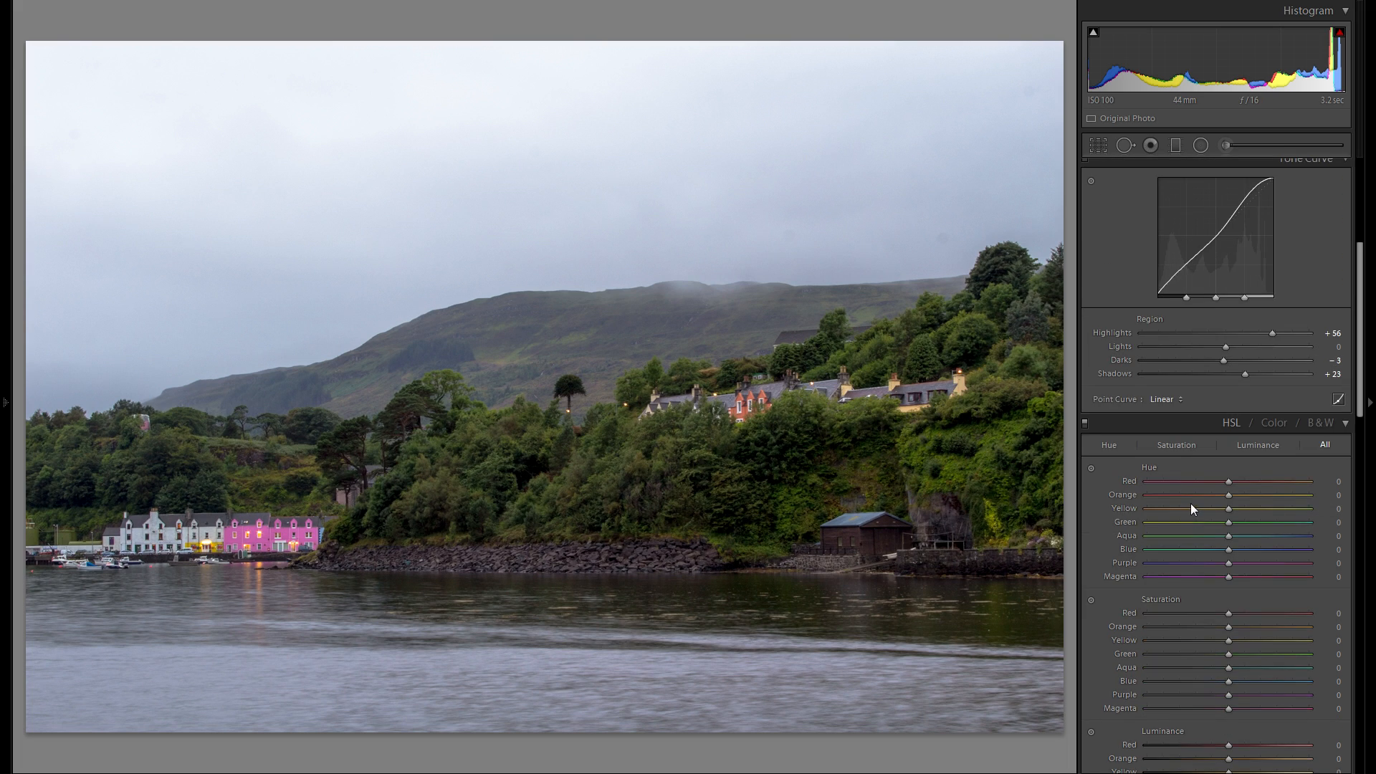
scroll(1183, 495, "down", 3)
scroll(1227, 483, "down", 3)
scroll(1227, 484, "down", 6)
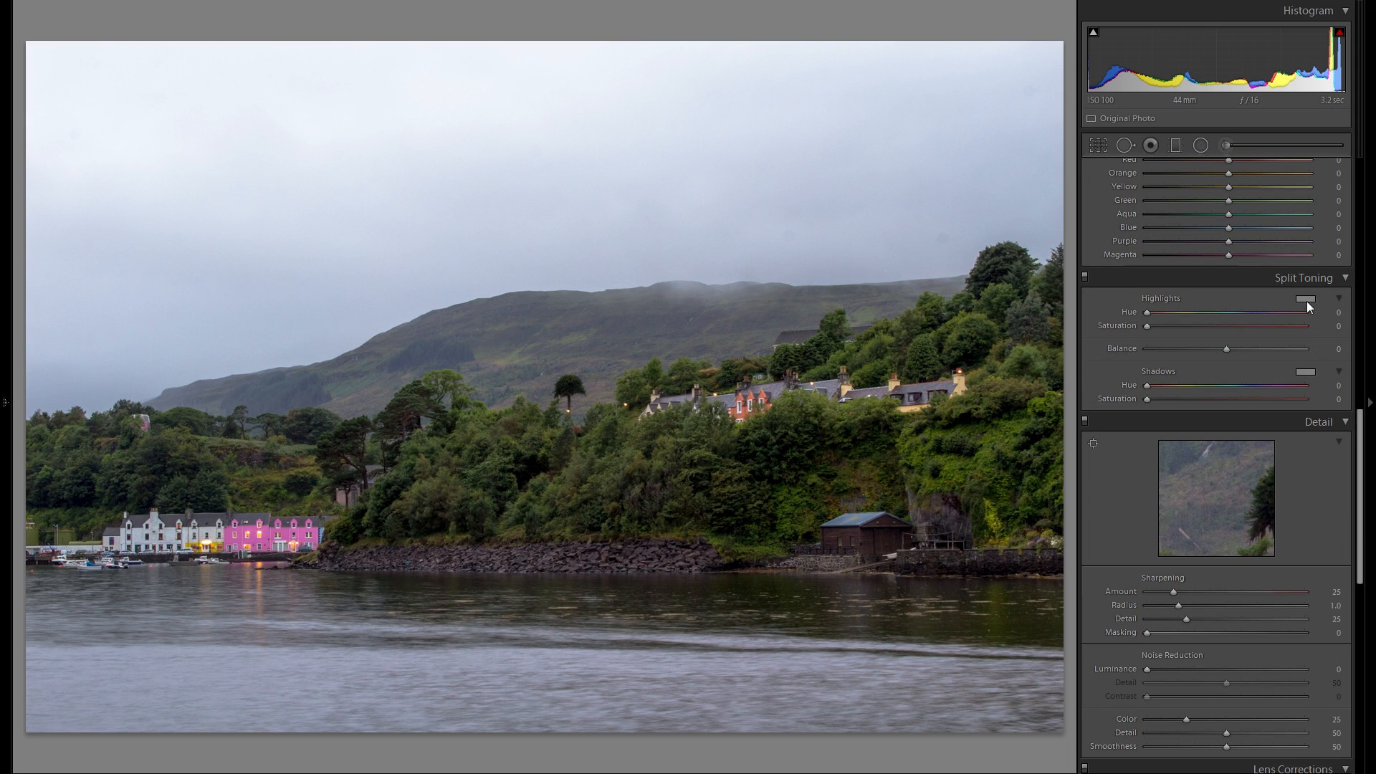
left_click(1306, 300)
mouse_move(1159, 312)
left_mouse_down()
mouse_move(1297, 312)
mouse_move(1151, 312)
mouse_move(1164, 312)
left_mouse_up()
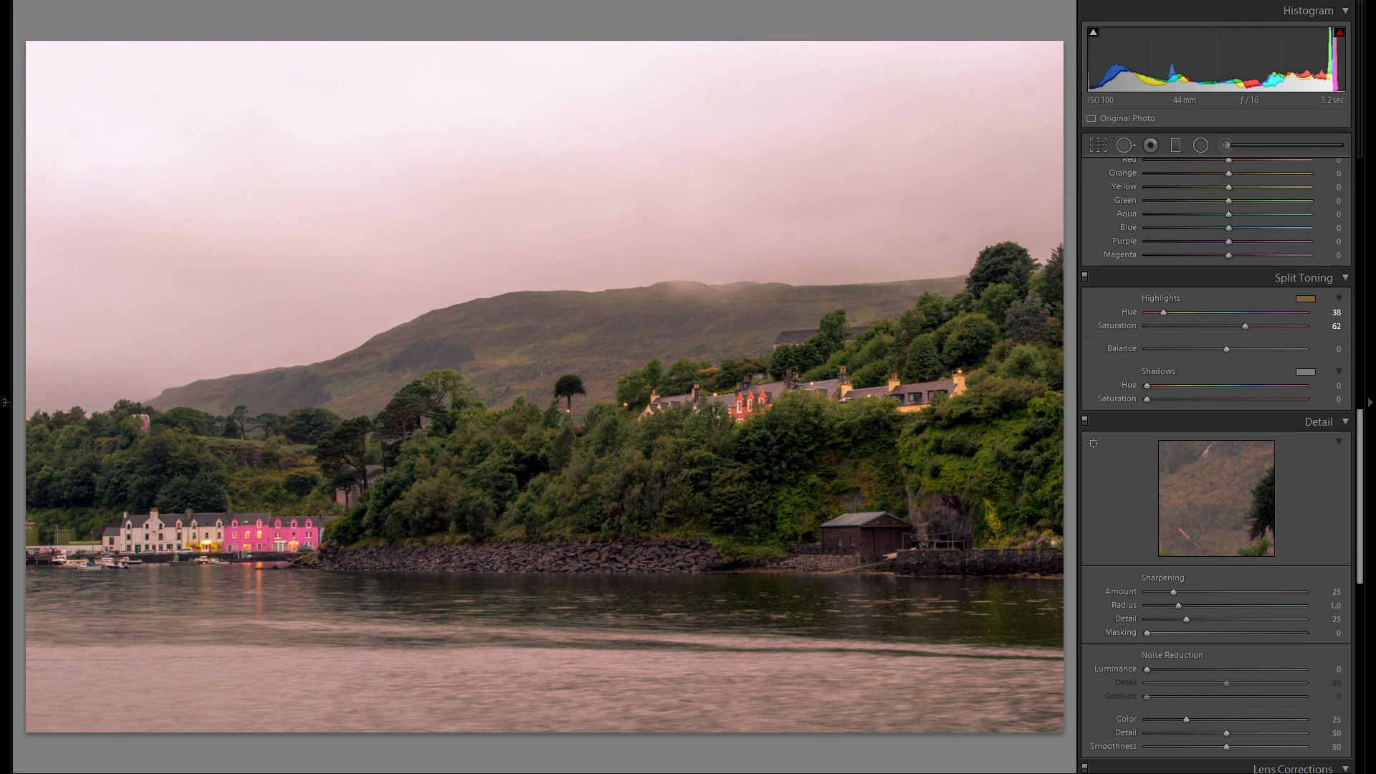
left_click_drag(1245, 326, 1273, 326)
left_click_drag(1164, 313, 1166, 312)
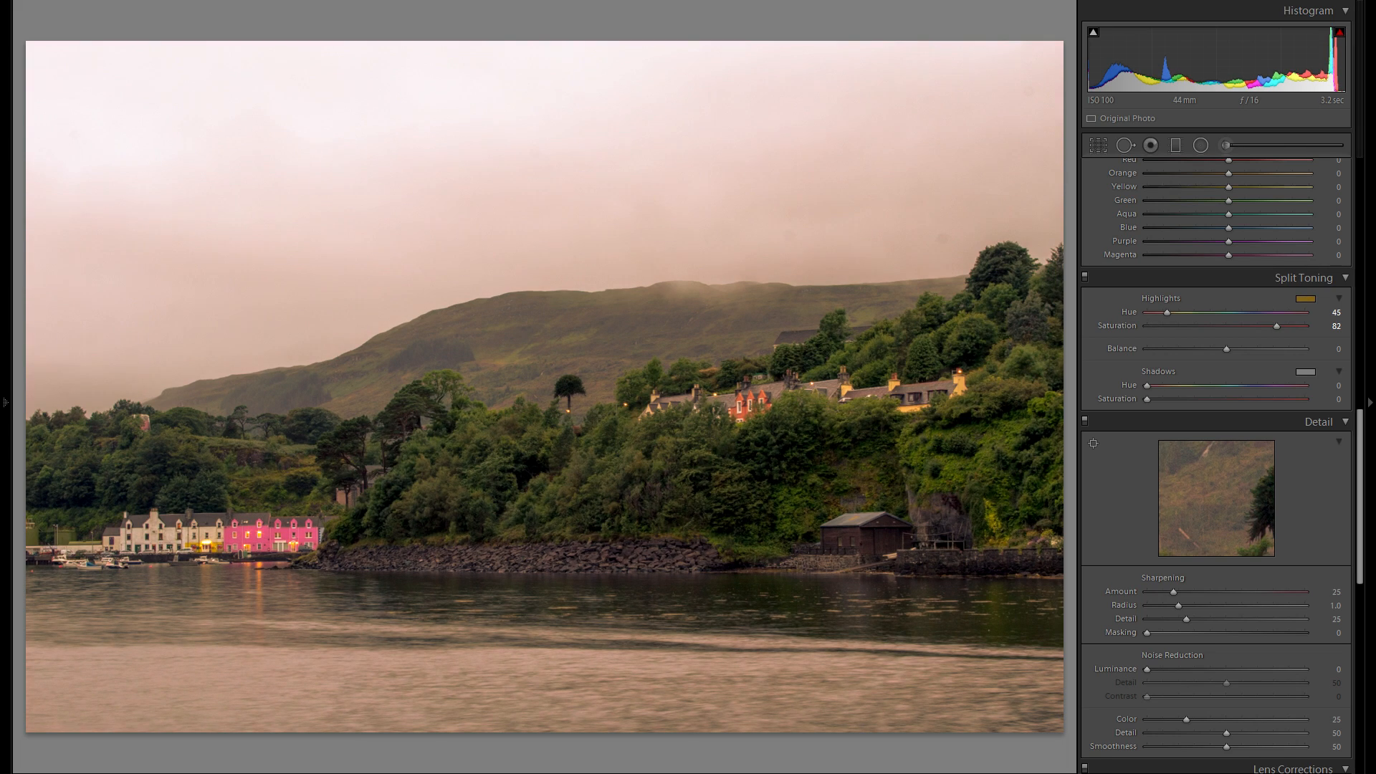
left_click_drag(1278, 326, 1281, 326)
left_click_drag(1165, 313, 1165, 312)
double_click(1280, 326)
left_click_drag(1148, 326, 1192, 326)
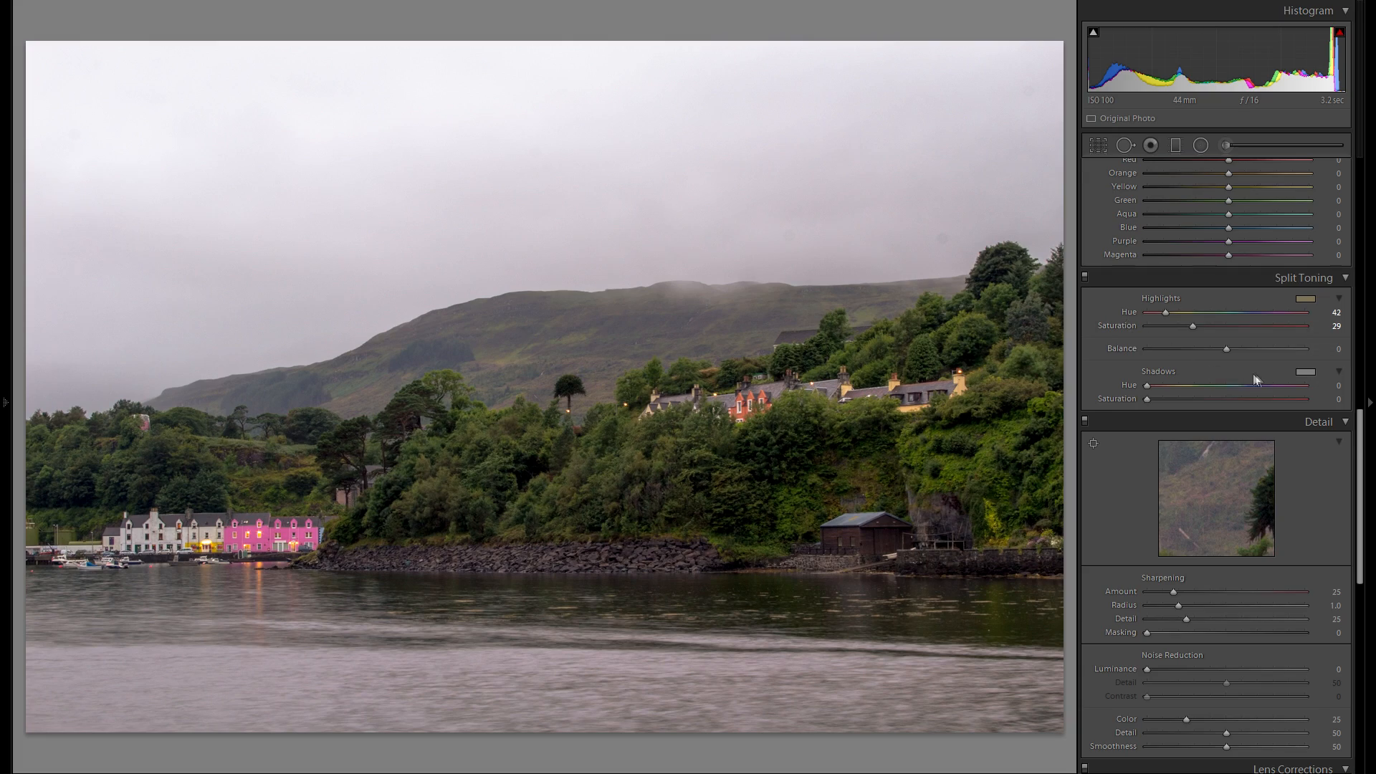
- Sharpen the photo with an Amount of 58 and Masking of 47, checking the detail at close range
scroll(1253, 377, "down", 3)
left_click(462, 516)
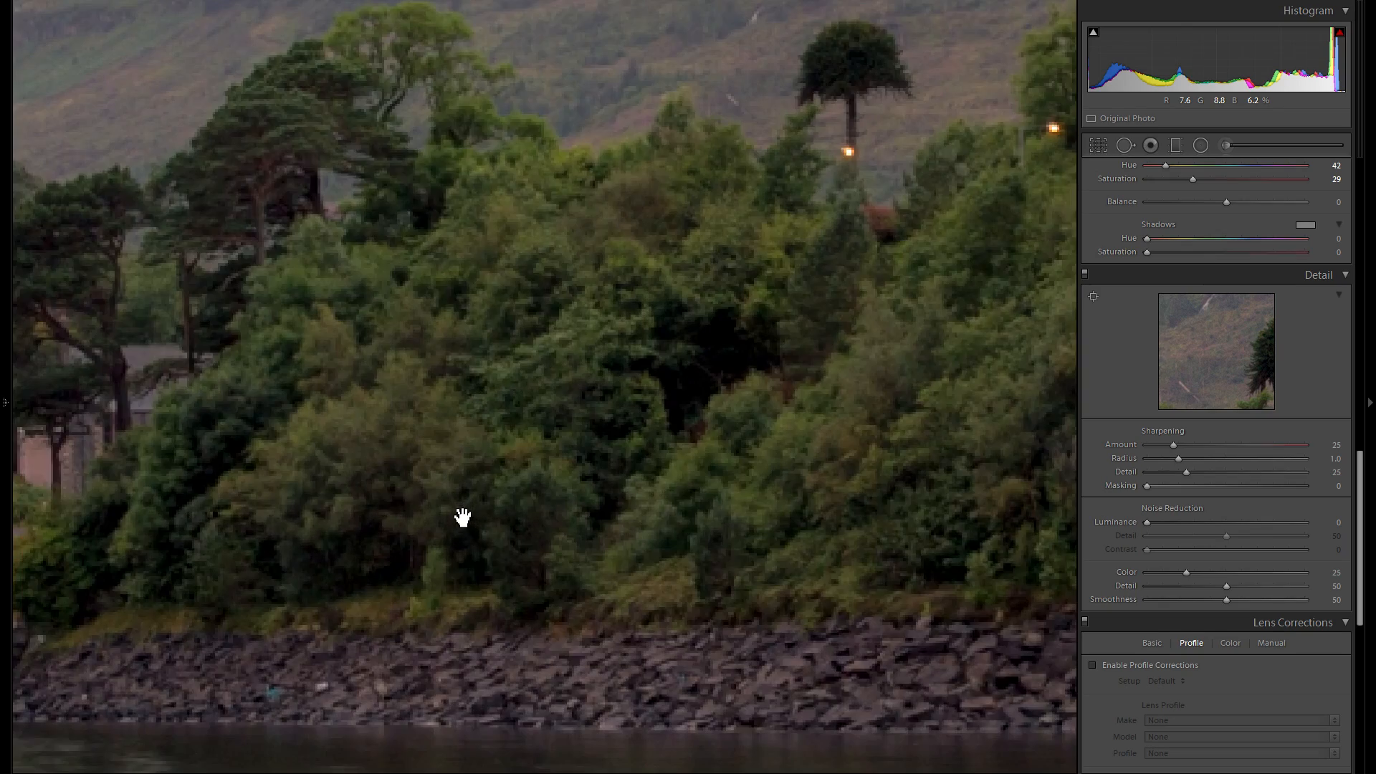
left_click_drag(674, 515, 998, 516)
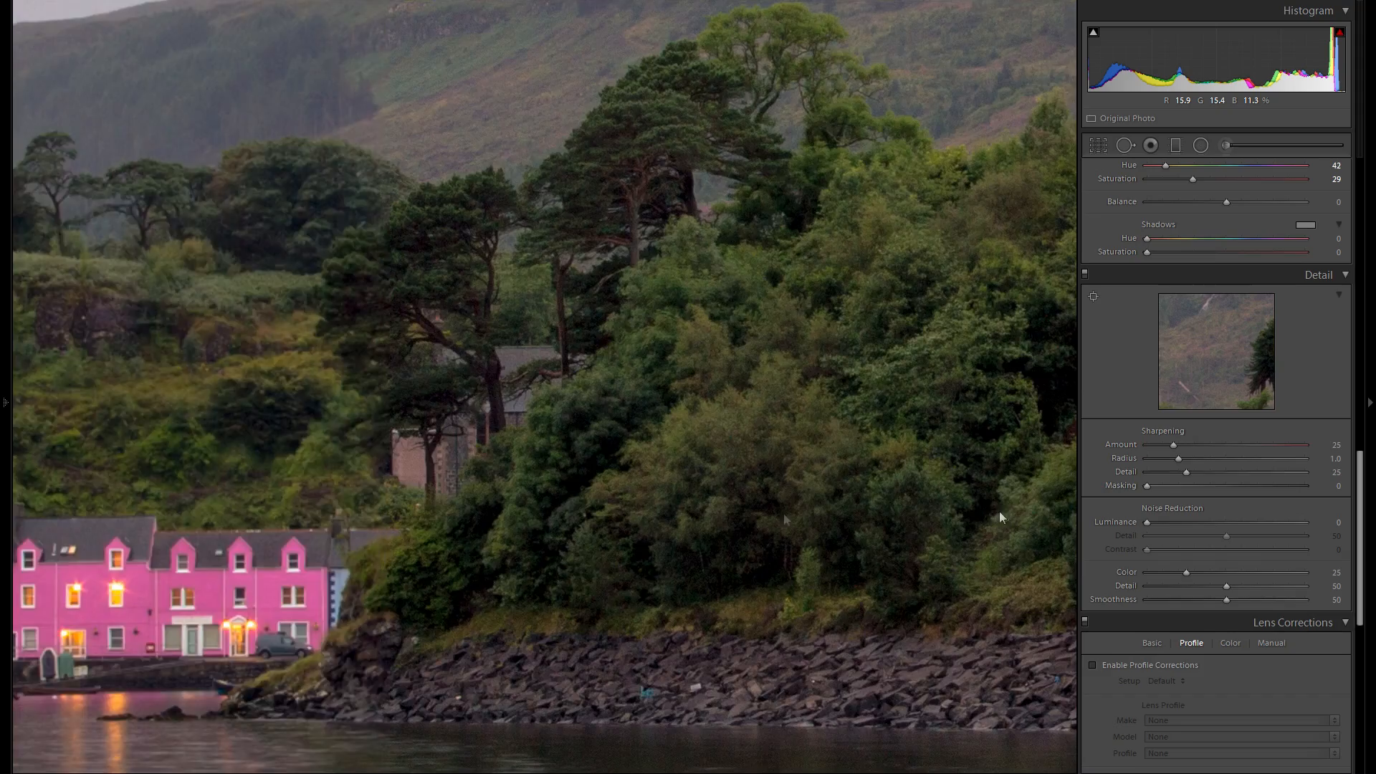
left_click_drag(377, 555, 722, 457)
left_click_drag(526, 424, 669, 495)
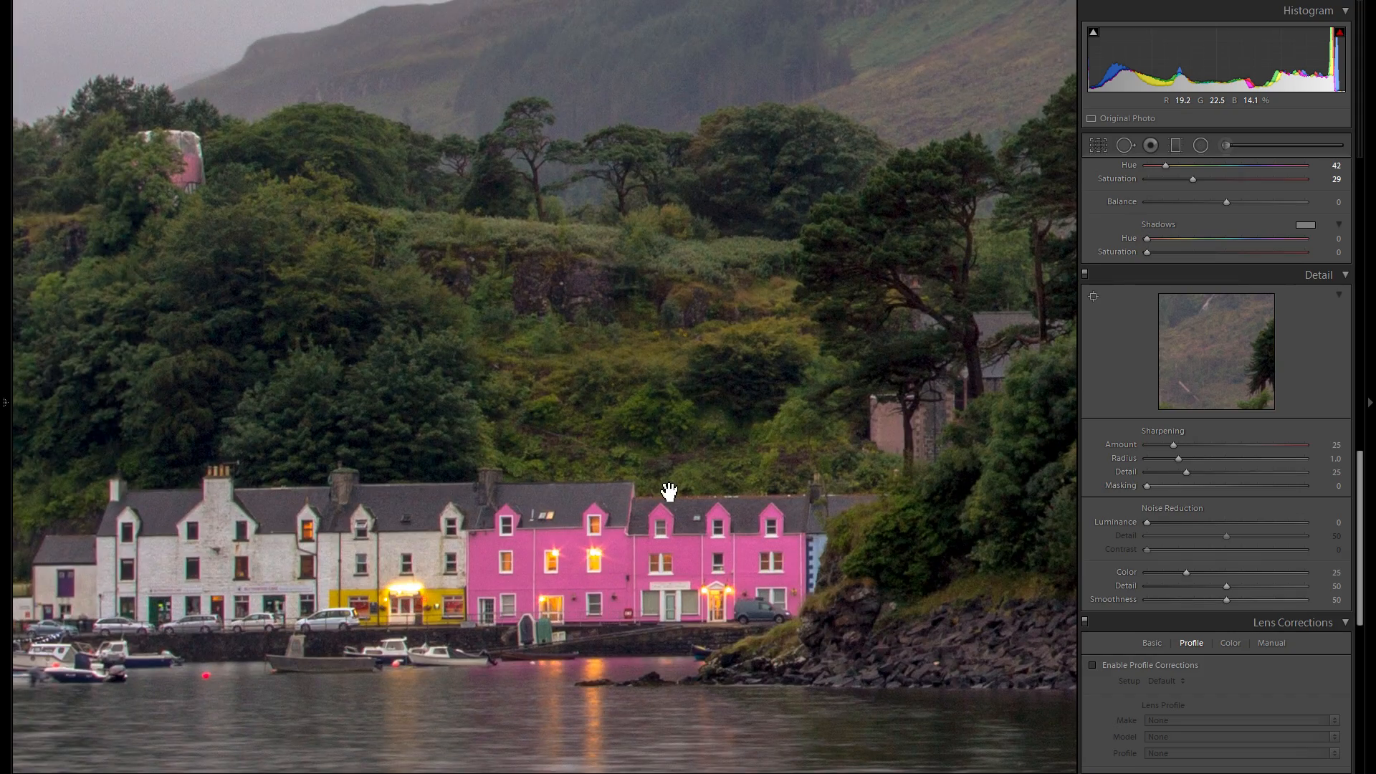
left_click_drag(593, 529, 914, 460)
left_click_drag(602, 450, 482, 528)
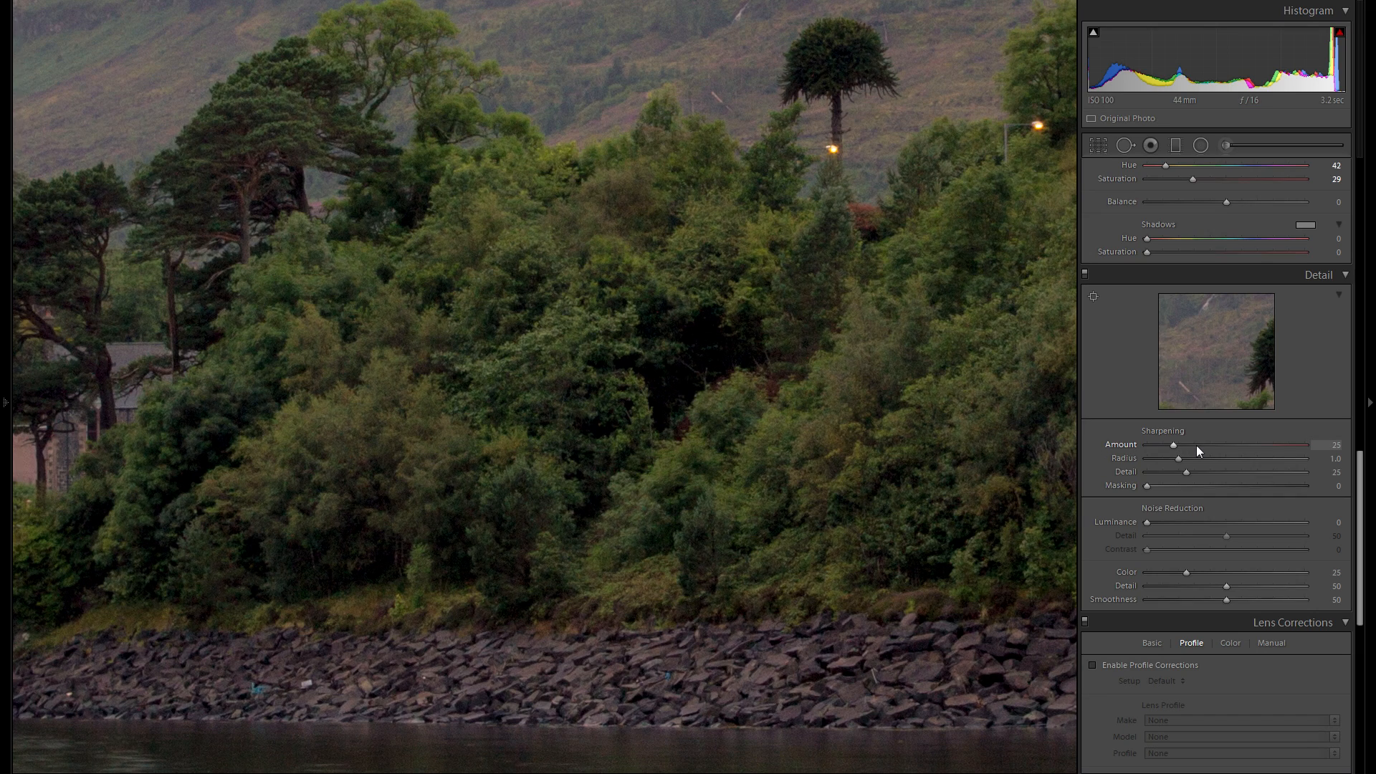
scroll(1198, 439, "up", 8)
scroll(1278, 414, "down", 8)
left_click_drag(752, 531, 1017, 516)
mouse_move(1234, 445)
left_mouse_down()
mouse_move(1216, 445)
mouse_move(1305, 445)
mouse_move(1216, 451)
left_mouse_up()
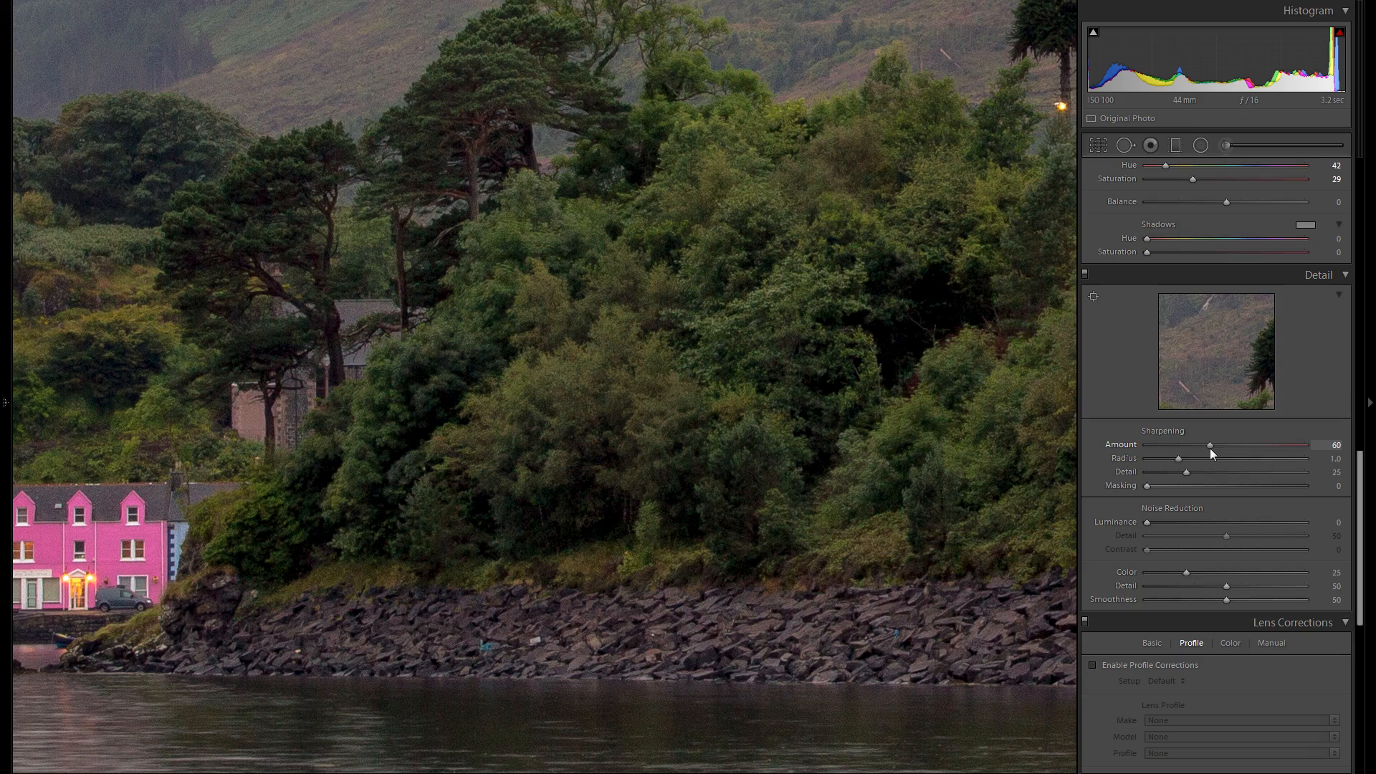
left_click(1004, 448)
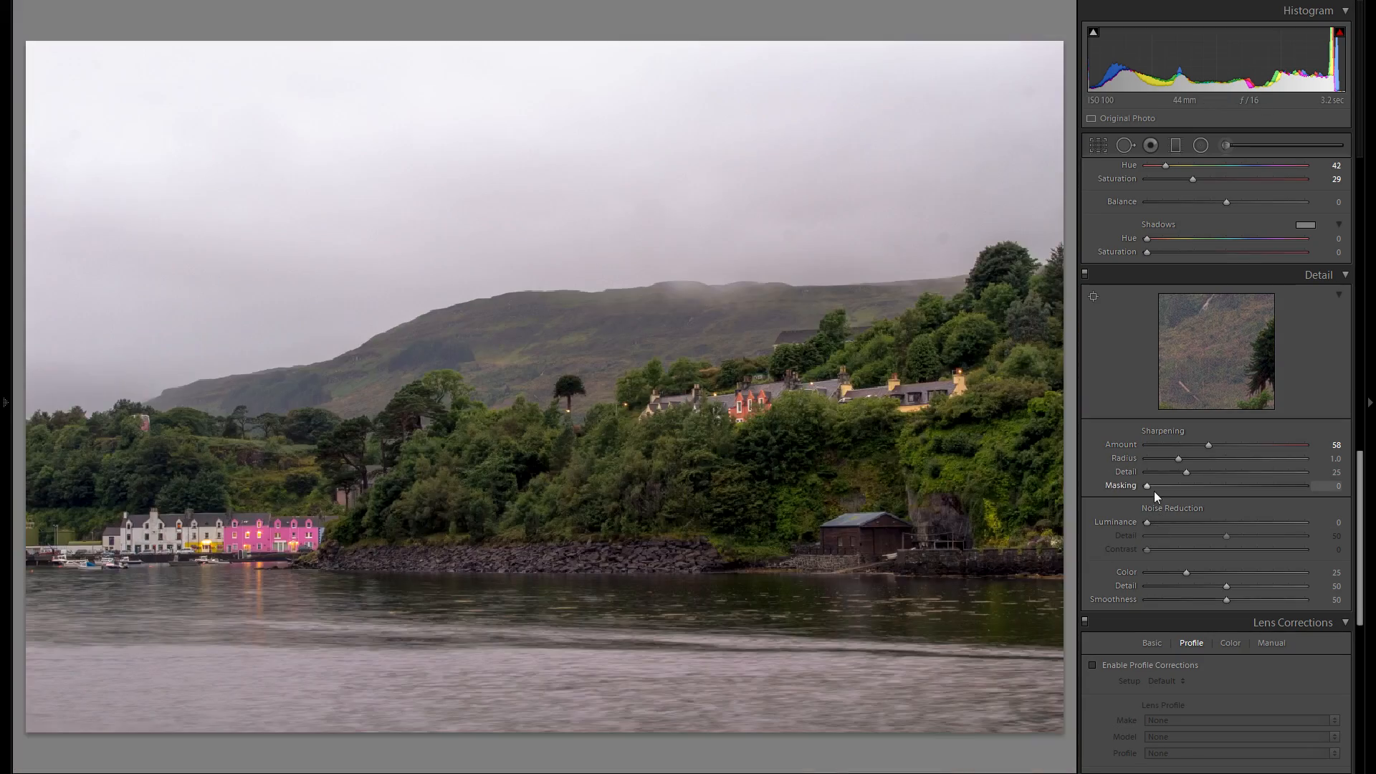
left_click_drag(1154, 492, 1220, 484)
- Examine the sharpened waterfront houses, trees and rocky shoreline at close range
left_click(659, 601)
left_click_drag(573, 577, 719, 501)
left_click_drag(494, 523, 891, 466)
left_click_drag(545, 488, 845, 424)
left_click_drag(595, 423, 682, 403)
left_click(682, 404)
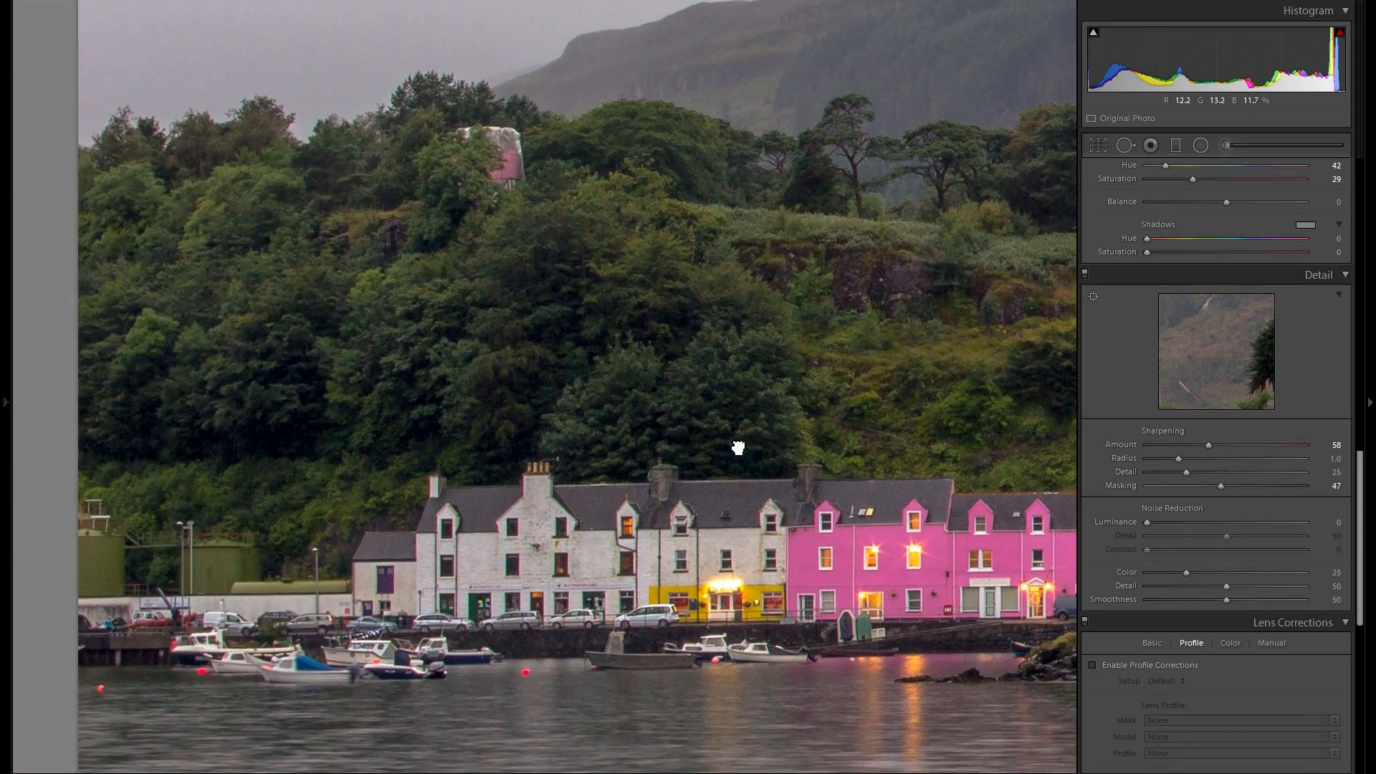
scroll(1263, 413, "up", 15)
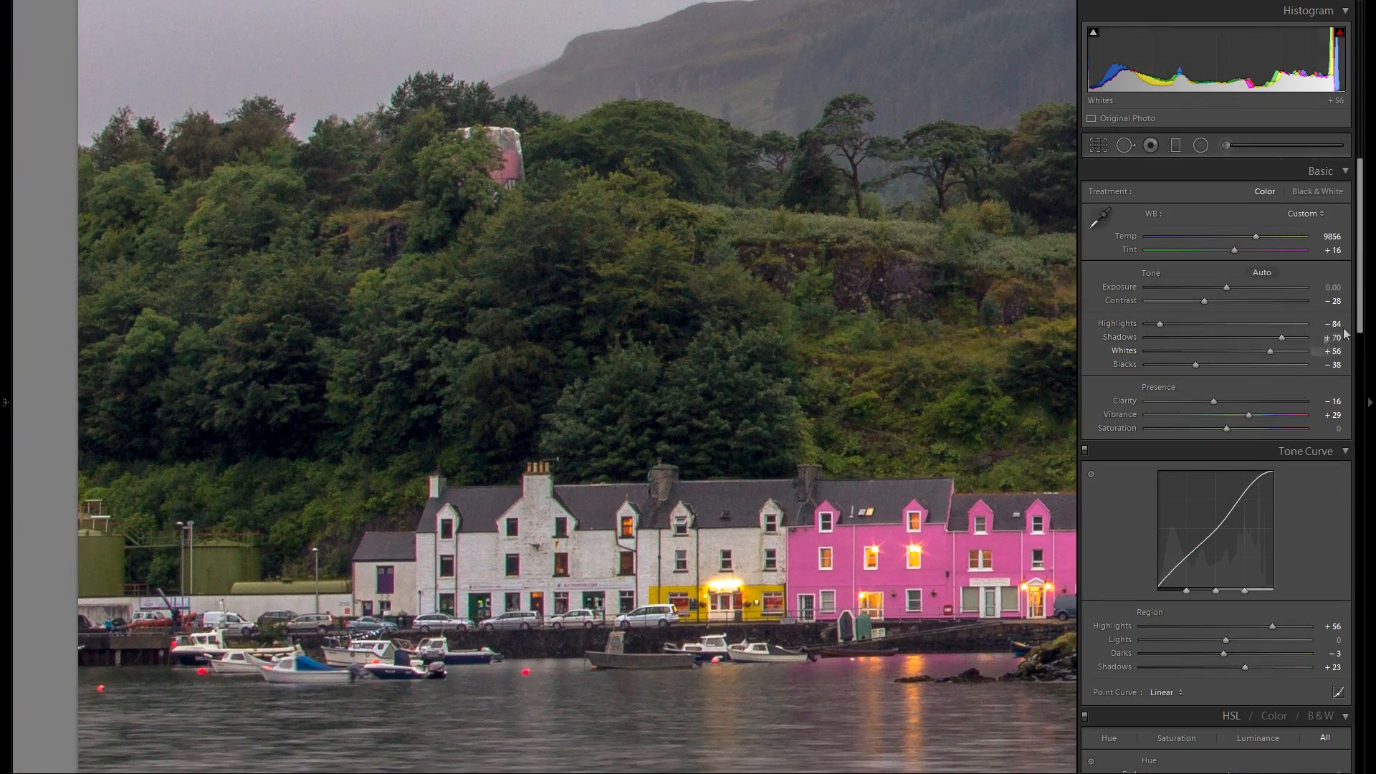
left_click_drag(899, 513, 663, 509)
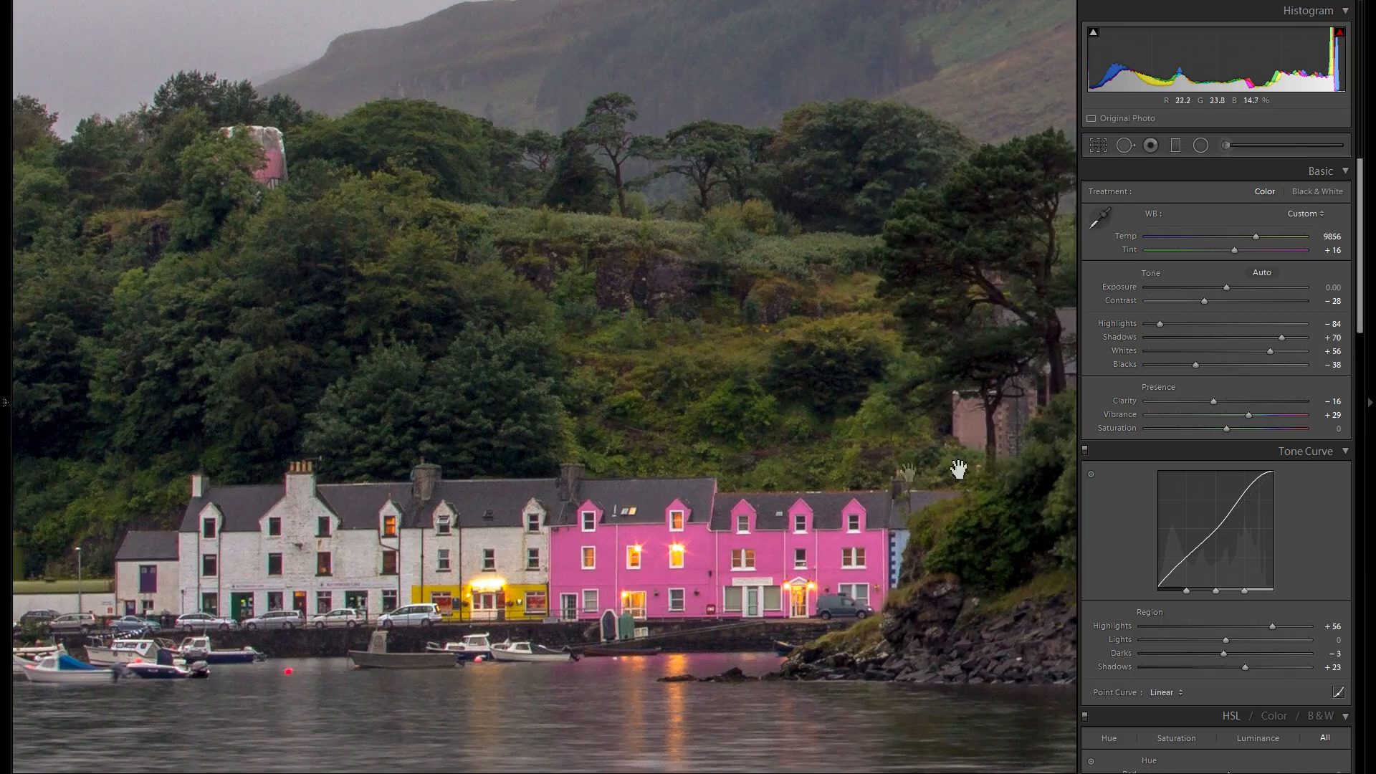
scroll(1168, 468, "down", 15)
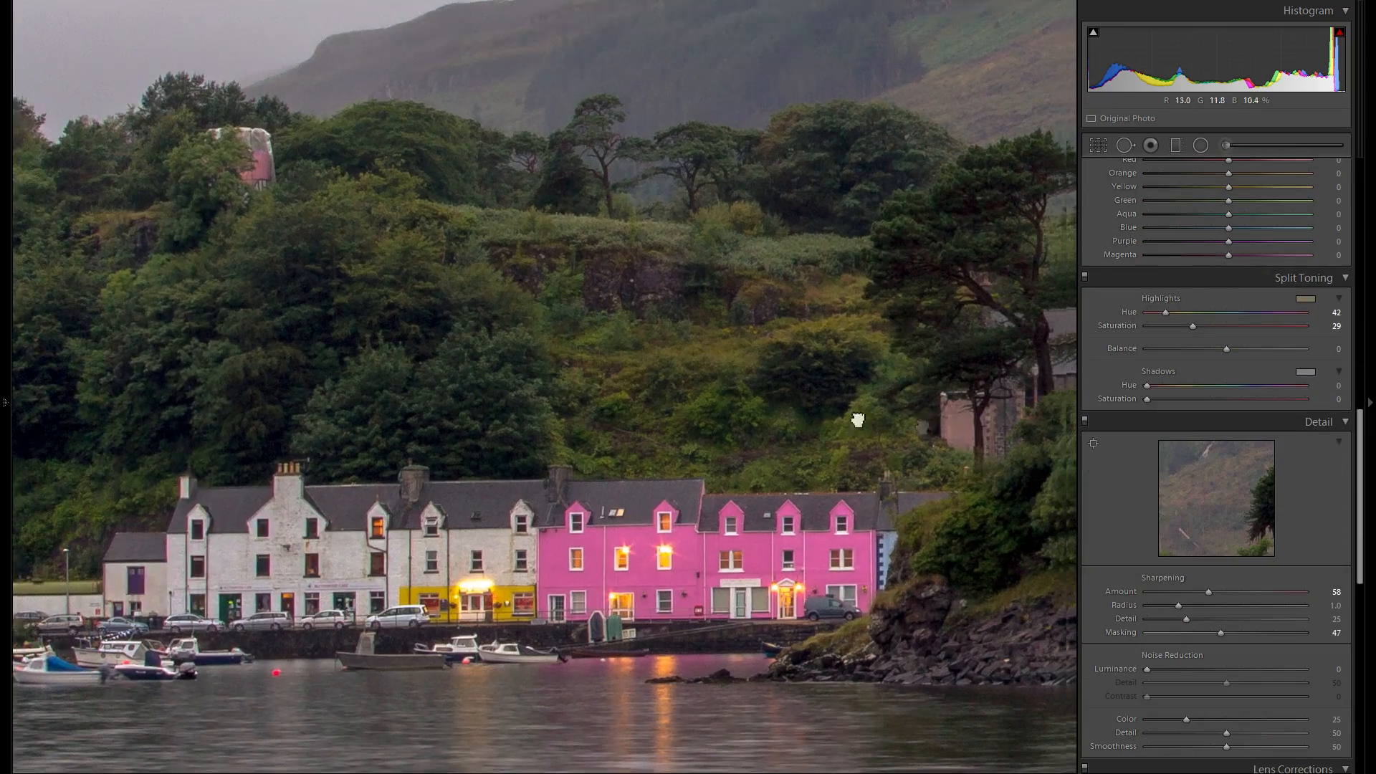
mouse_move(853, 420)
left_mouse_down()
mouse_move(595, 423)
mouse_move(709, 406)
left_mouse_up()
left_click_drag(805, 413, 652, 468)
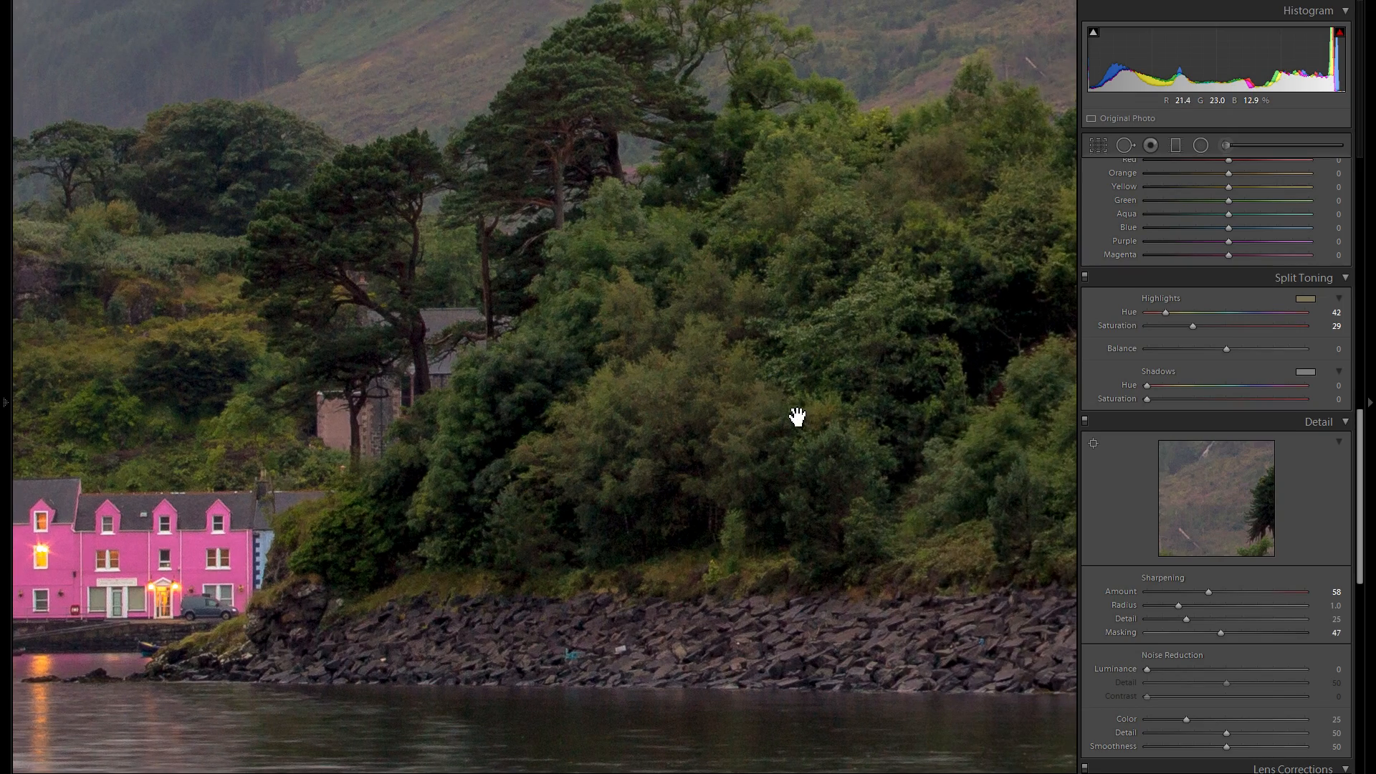
left_click_drag(811, 408, 676, 455)
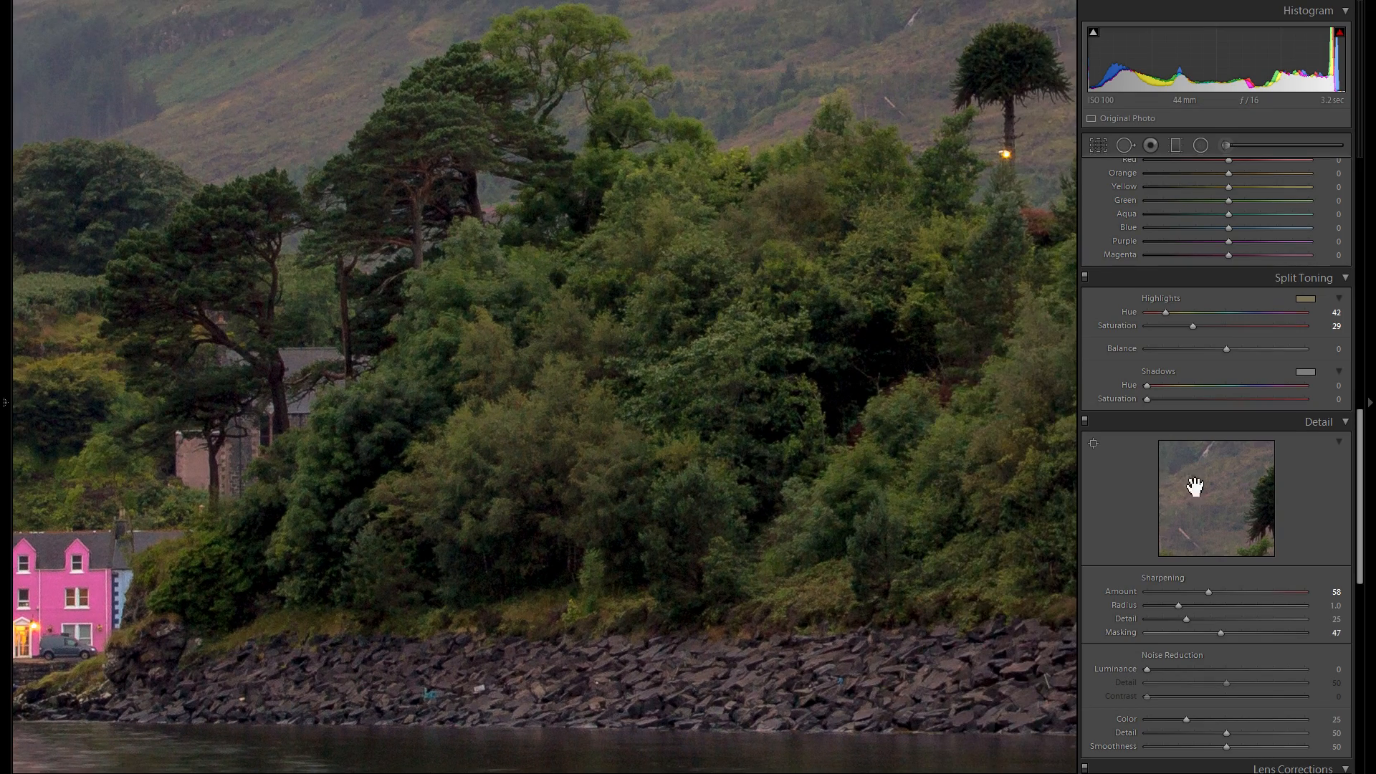
left_click_drag(885, 502, 724, 462)
- Set the Color noise reduction to 76, checking the trees at close range
scroll(1242, 520, "down", 5)
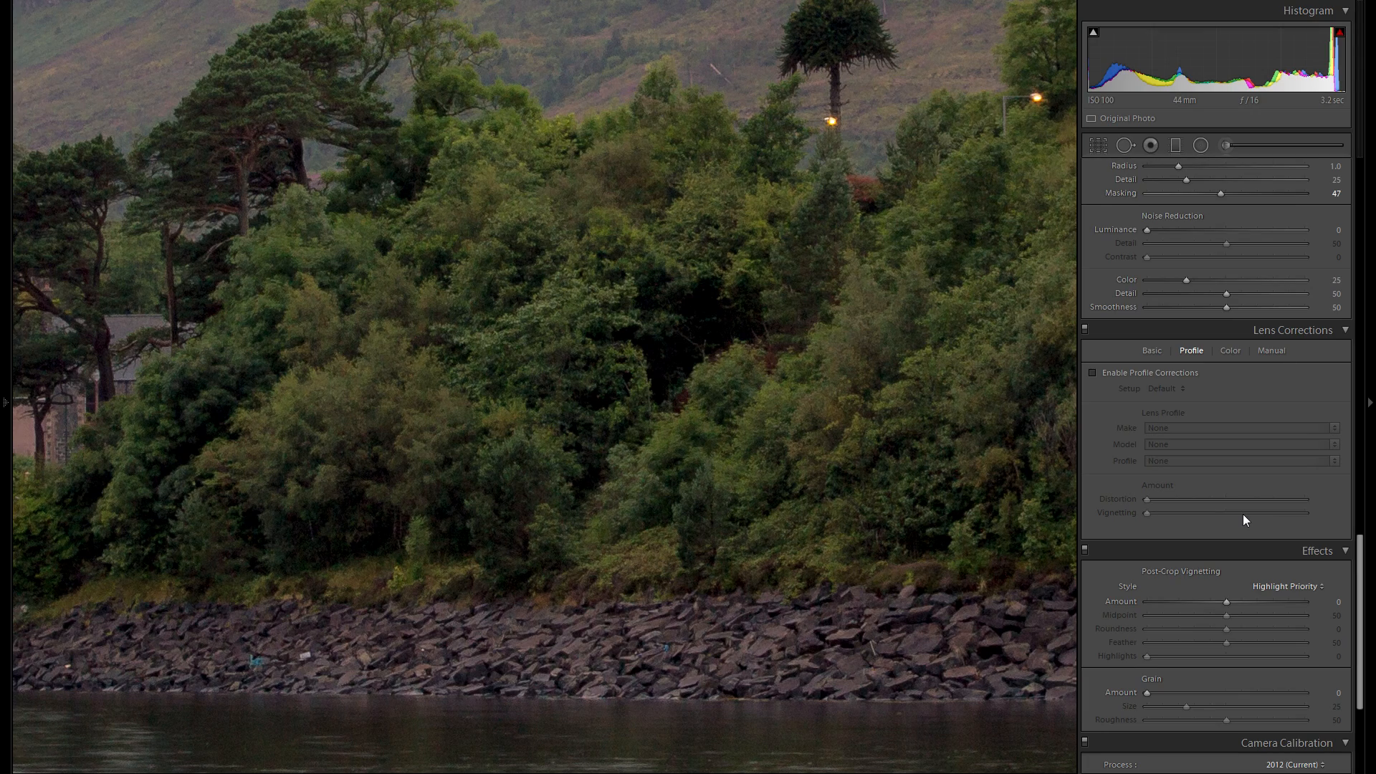
scroll(1211, 415, "up", 3)
left_click_drag(772, 421, 656, 419)
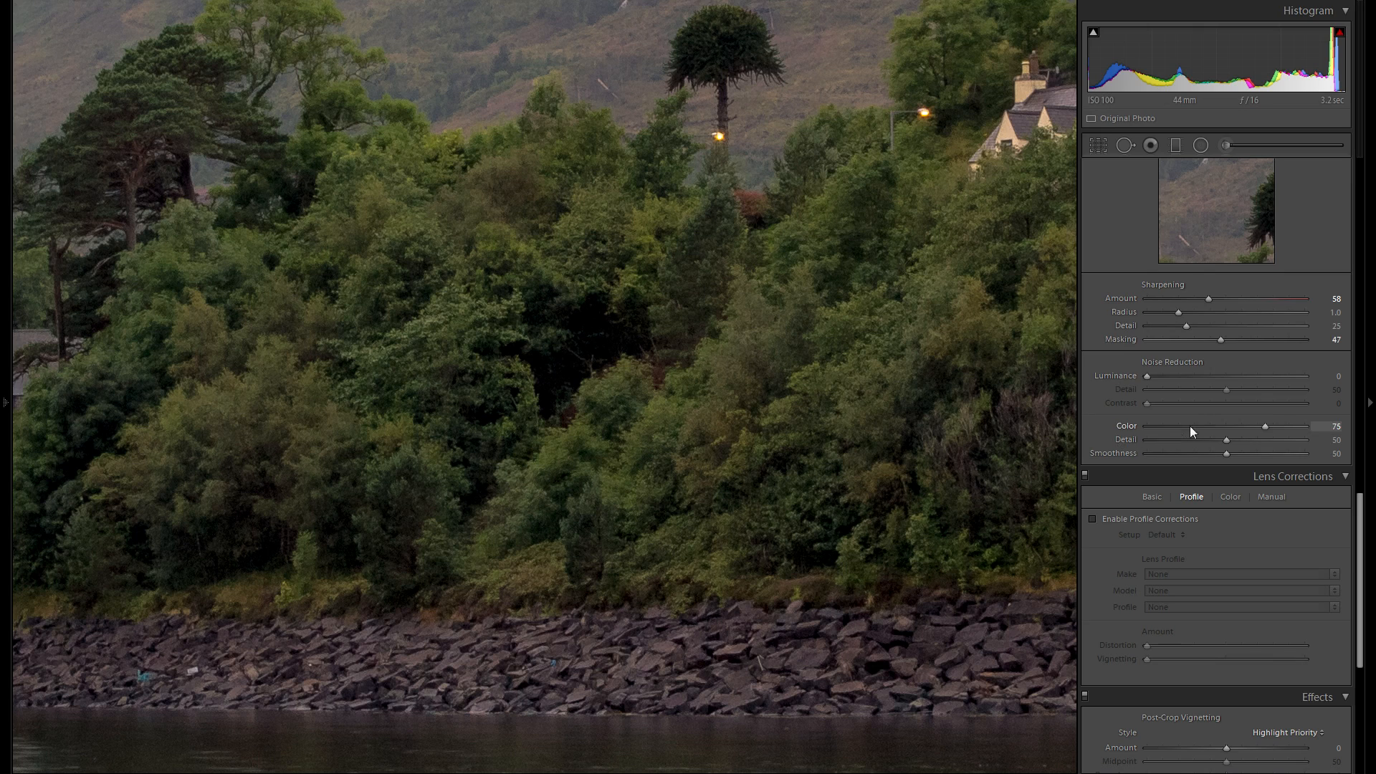
left_click(1188, 426)
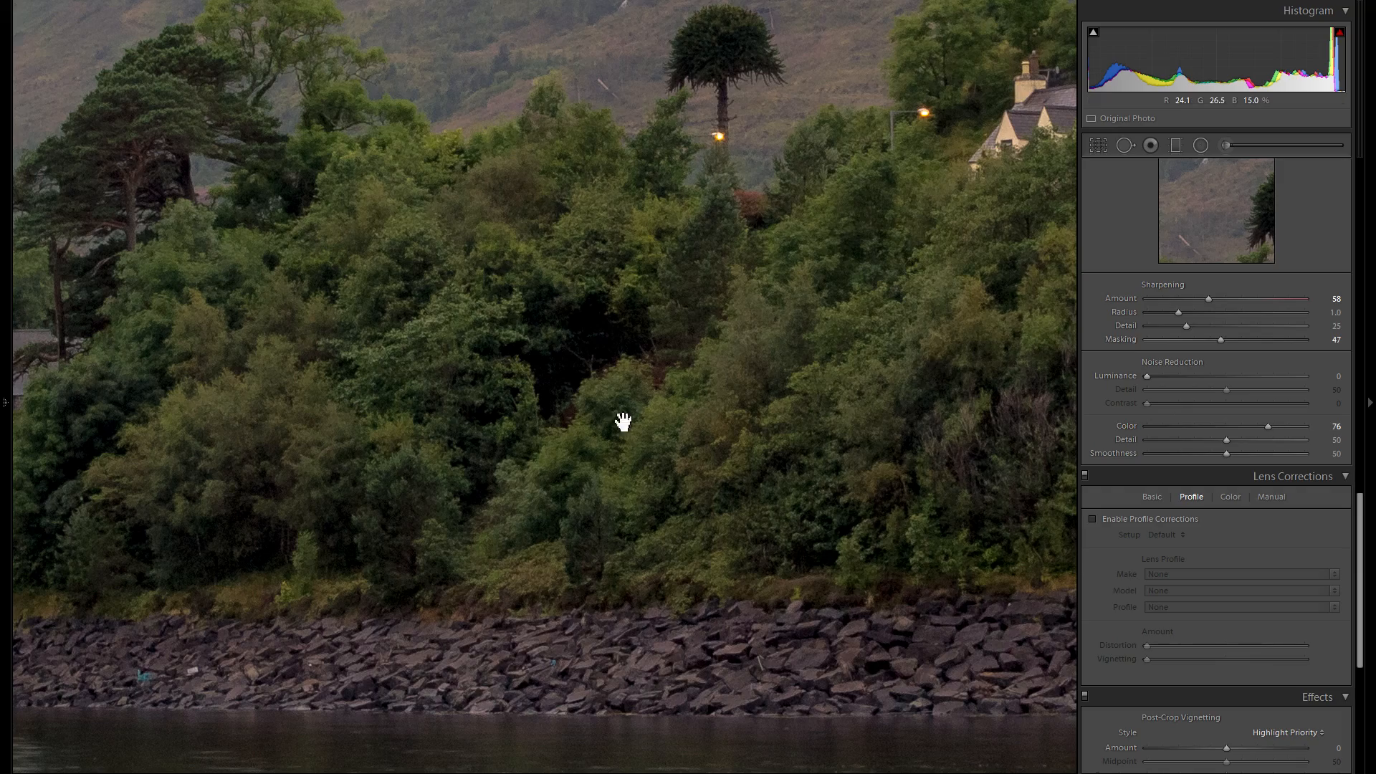
left_click_drag(614, 421, 964, 390)
left_click(960, 389)
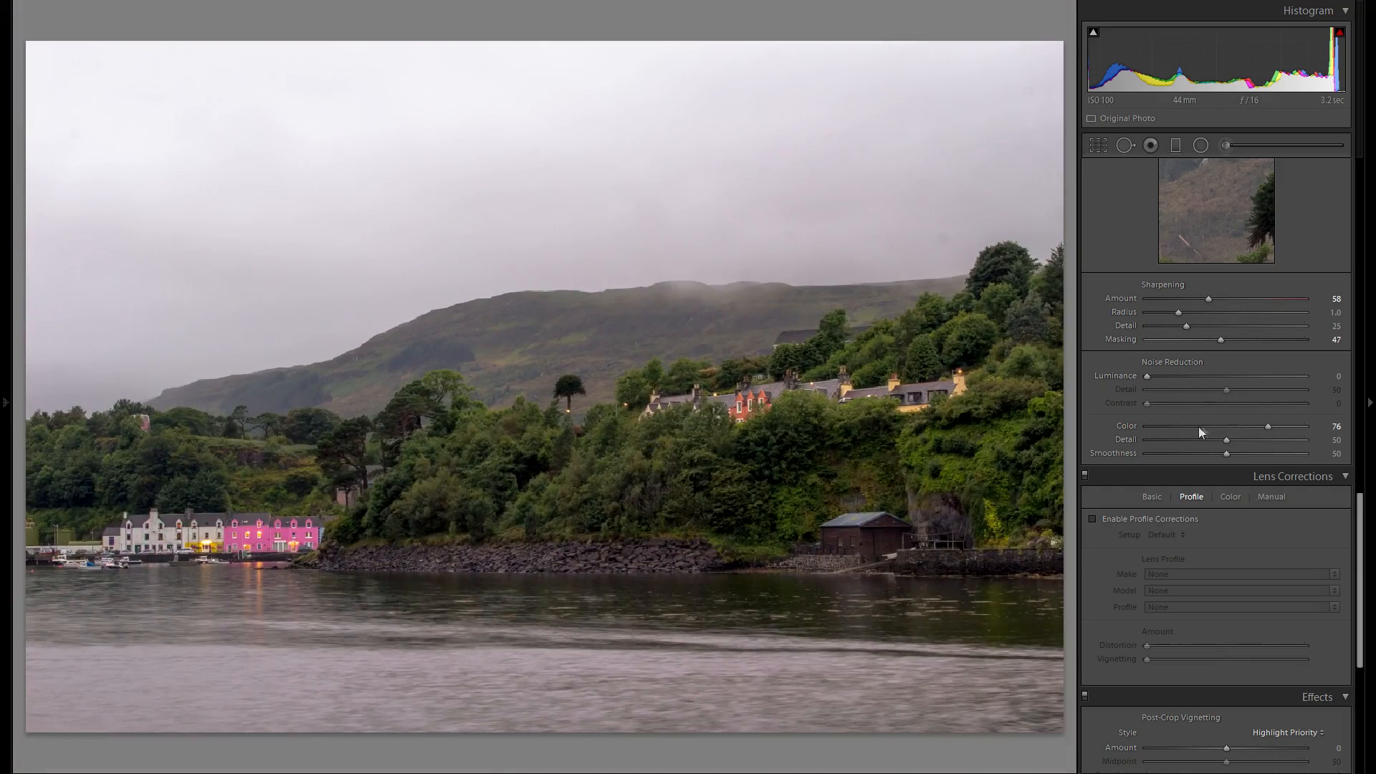
- Enable lens profile corrections with the Canon EF-S 18-55mm f/3.5-5.6 IS profile and compare the photo without and with them
scroll(1245, 415, "down", 3)
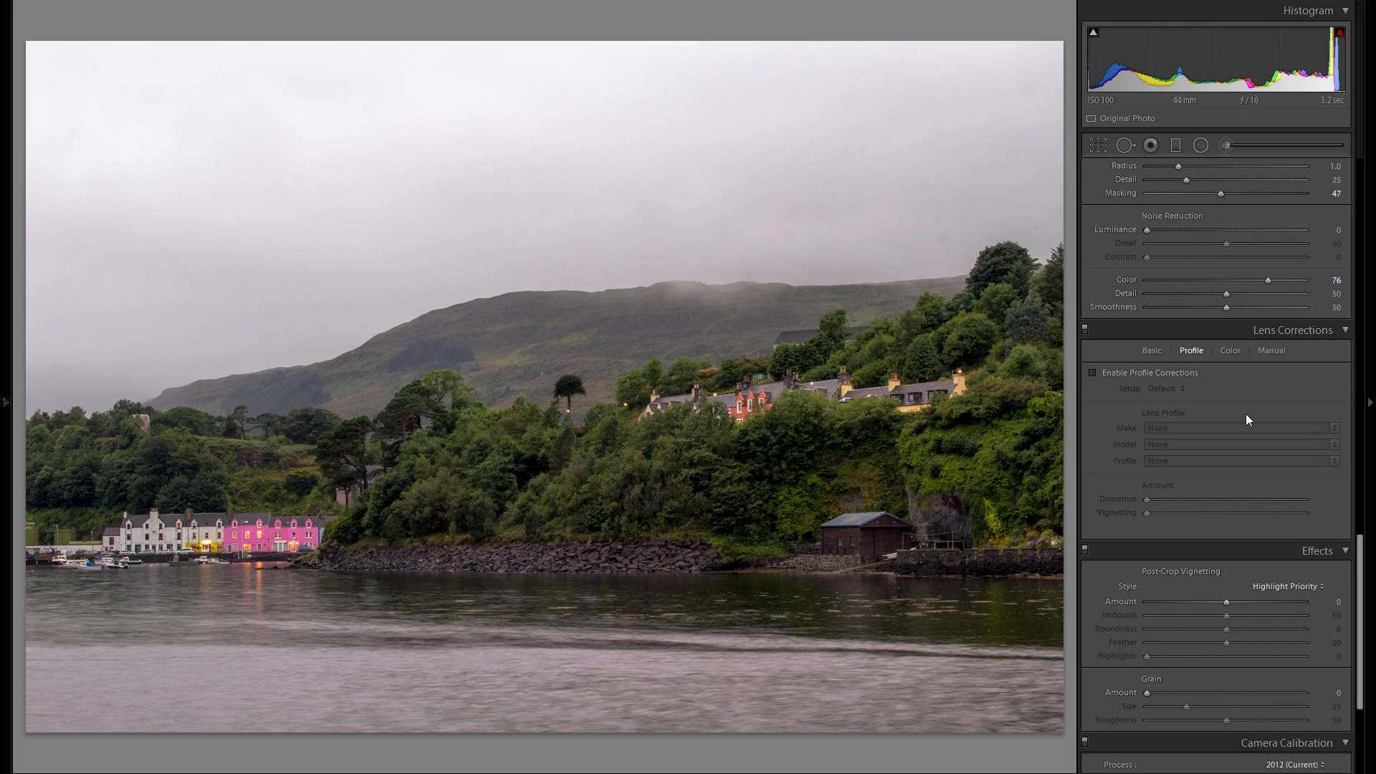
left_click(1184, 373)
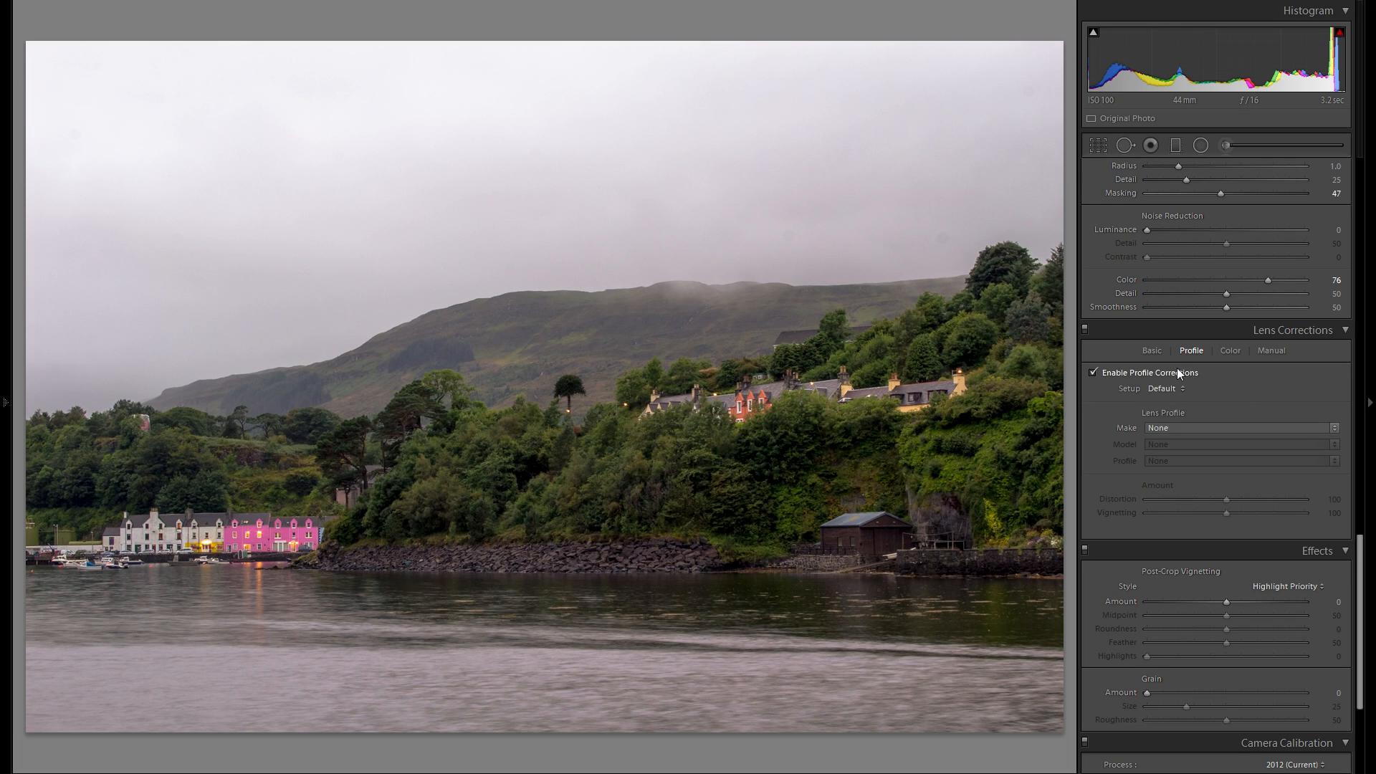
left_click(1223, 426)
left_click(1268, 464)
left_click(1111, 374)
left_click(1110, 374)
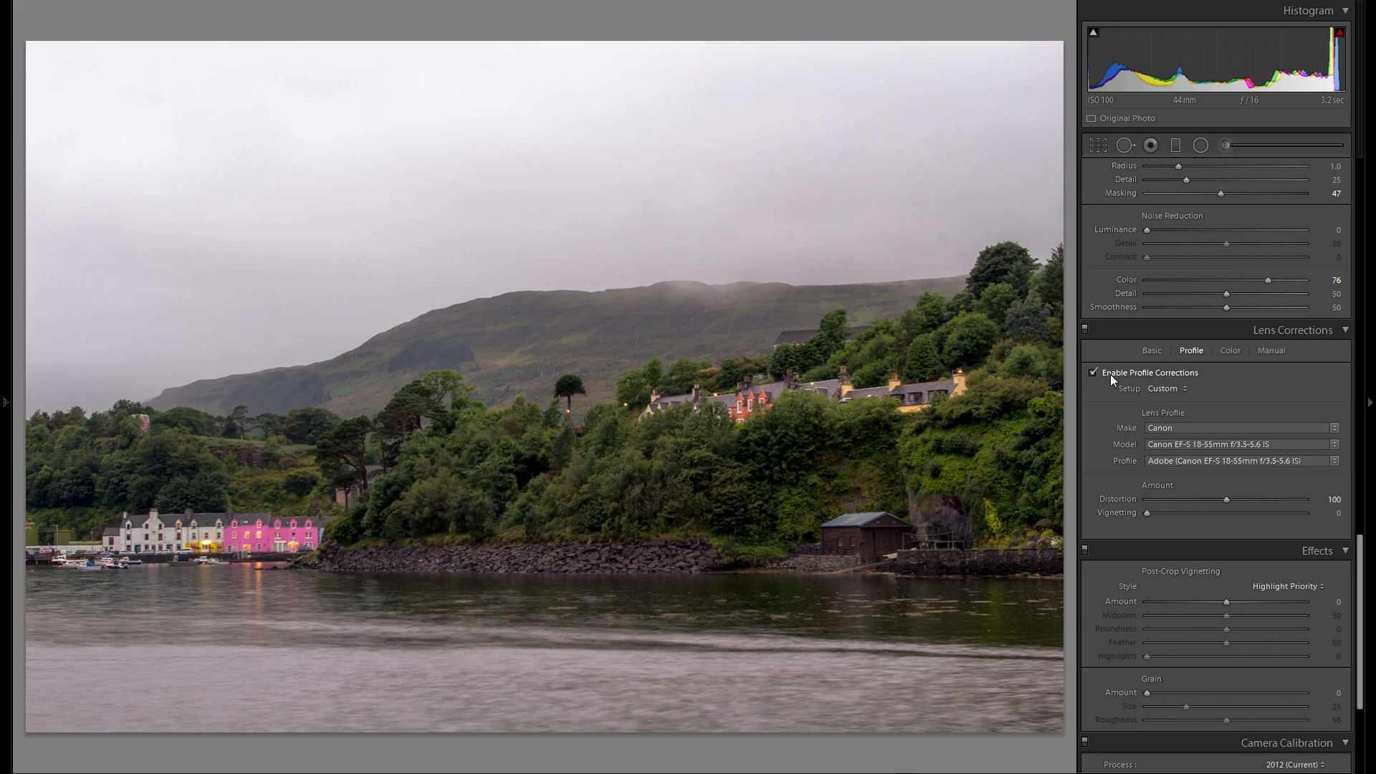
- Turn on chromatic aberration removal in the lens corrections
left_click(1229, 350)
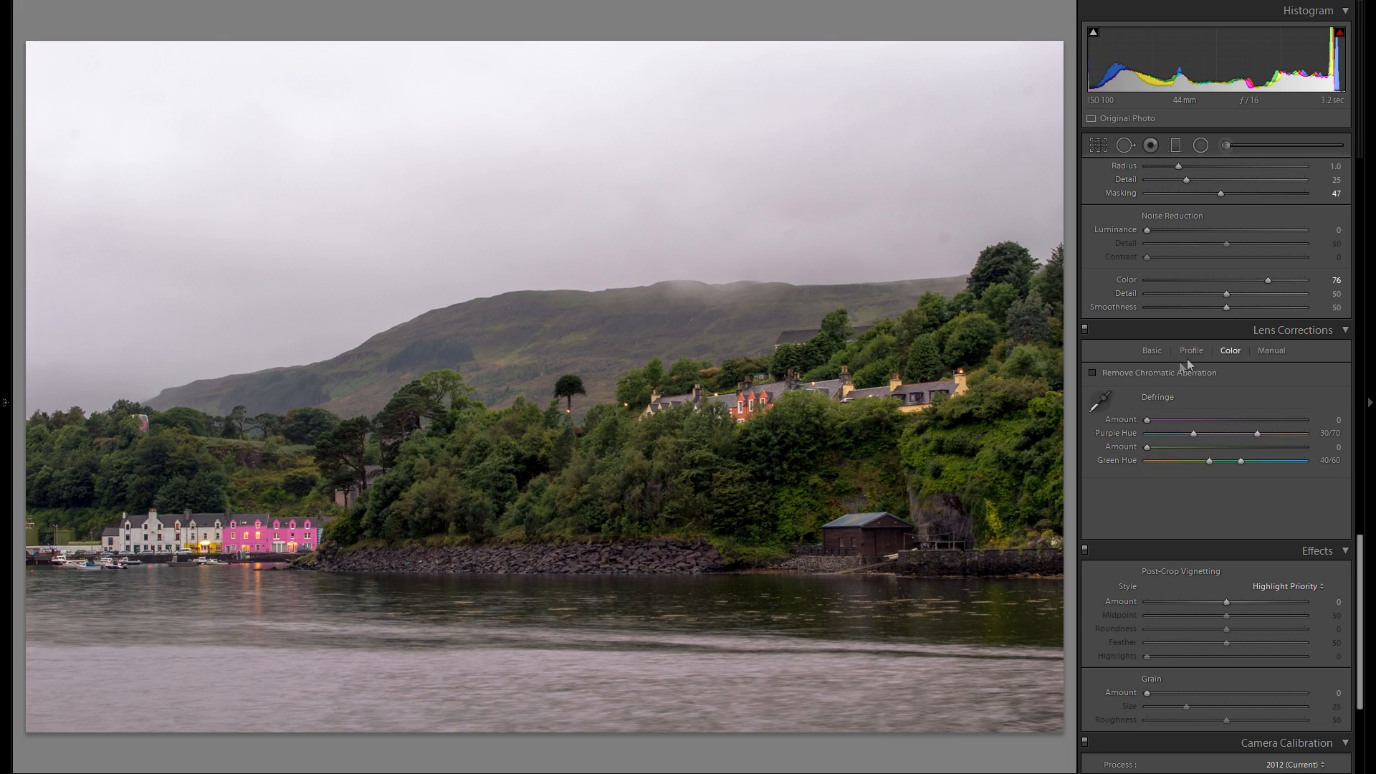
scroll(1267, 407, "down", 3)
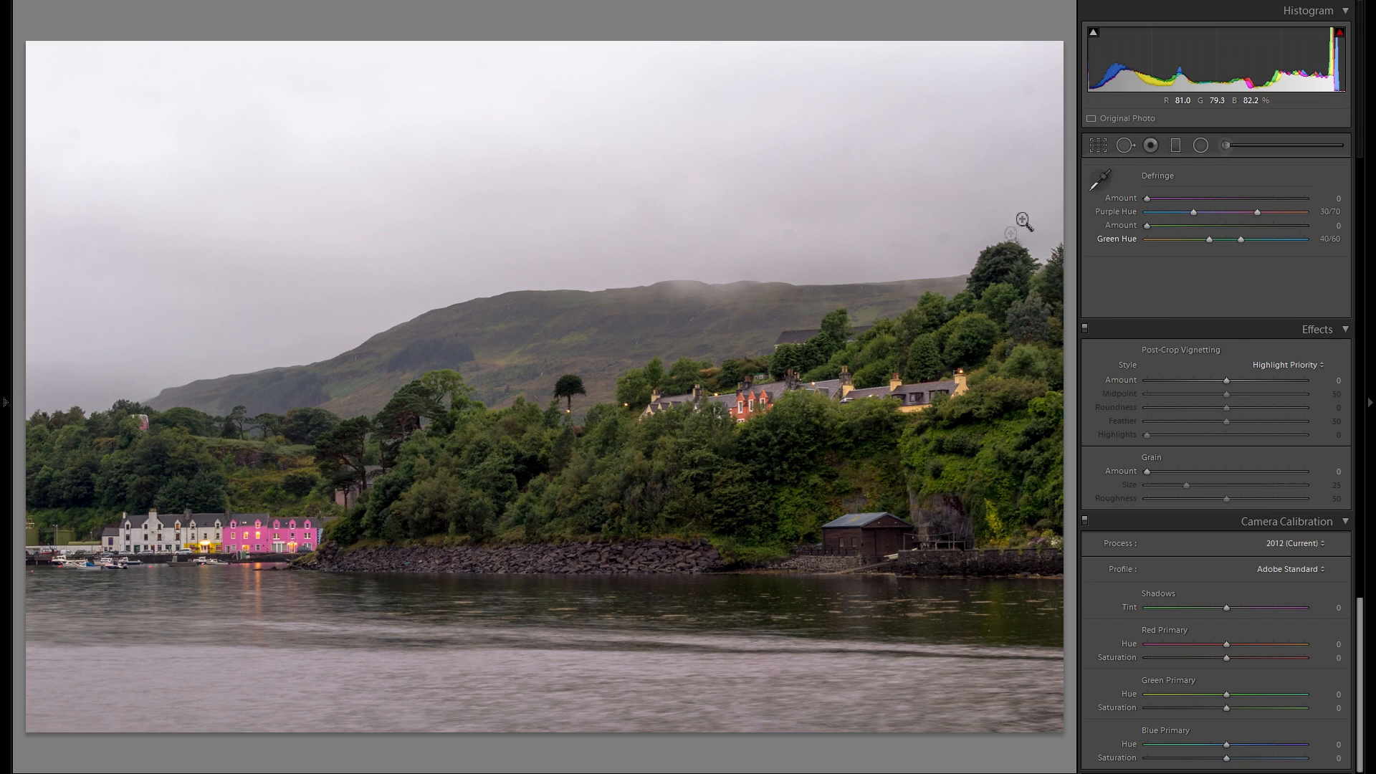
- Crop away the upper part of the sky, keeping the photo's full width, and apply the crop
left_click(1099, 144)
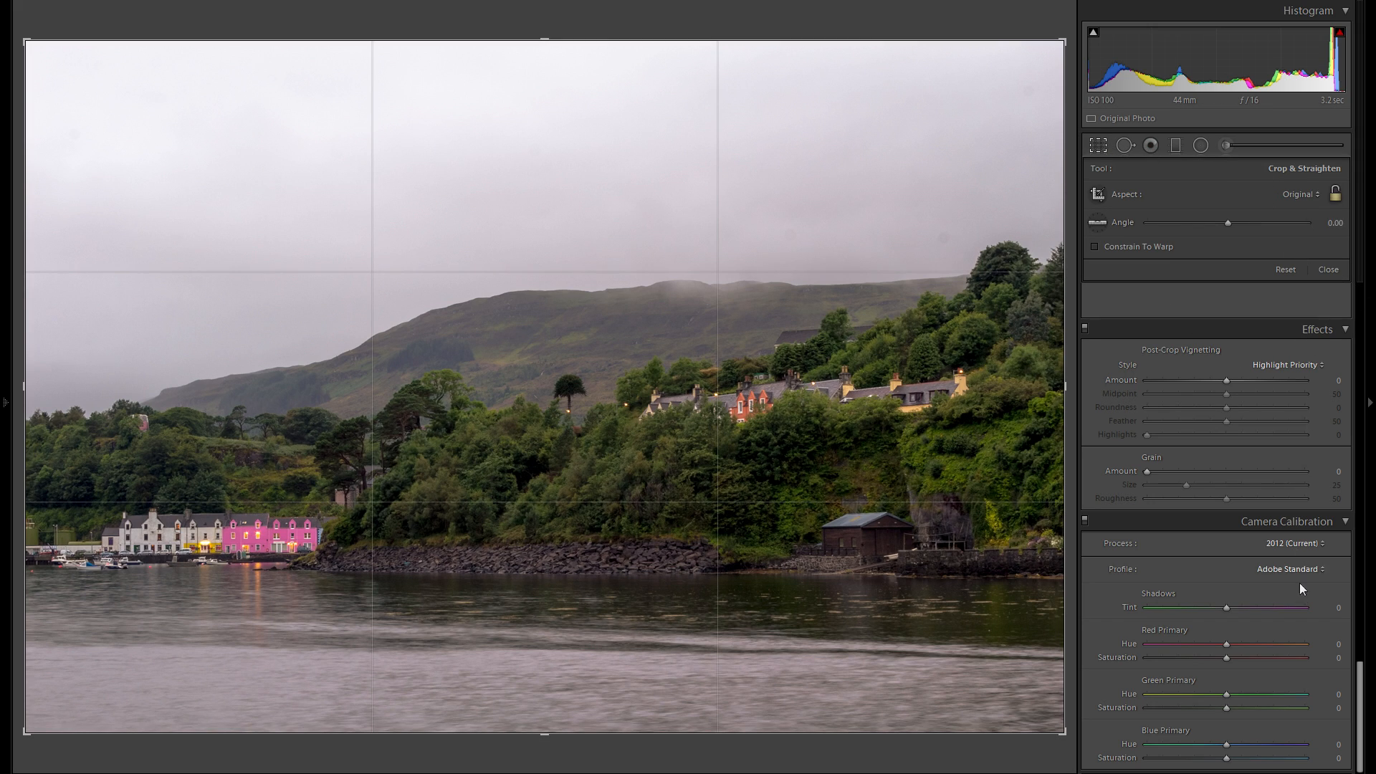
left_click_drag(547, 37, 551, 100)
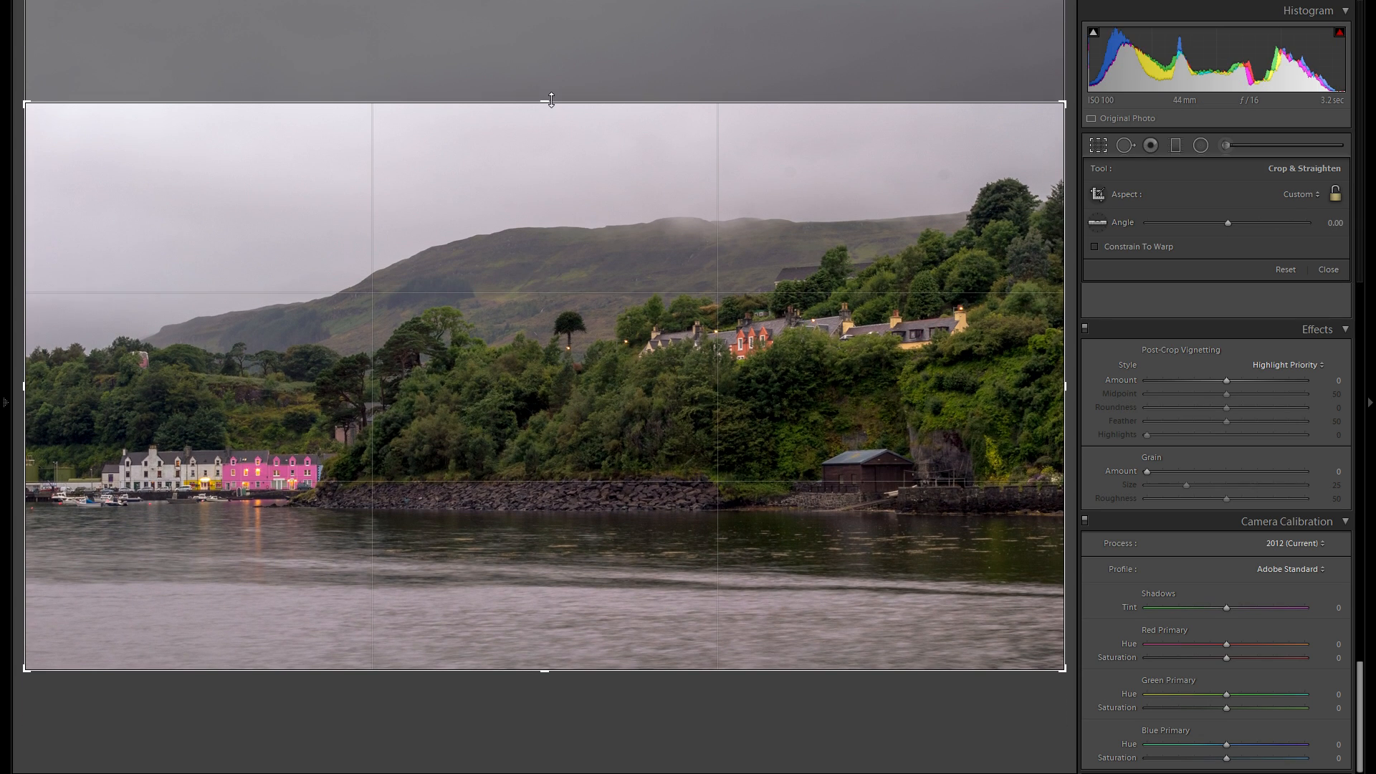
key("Return")
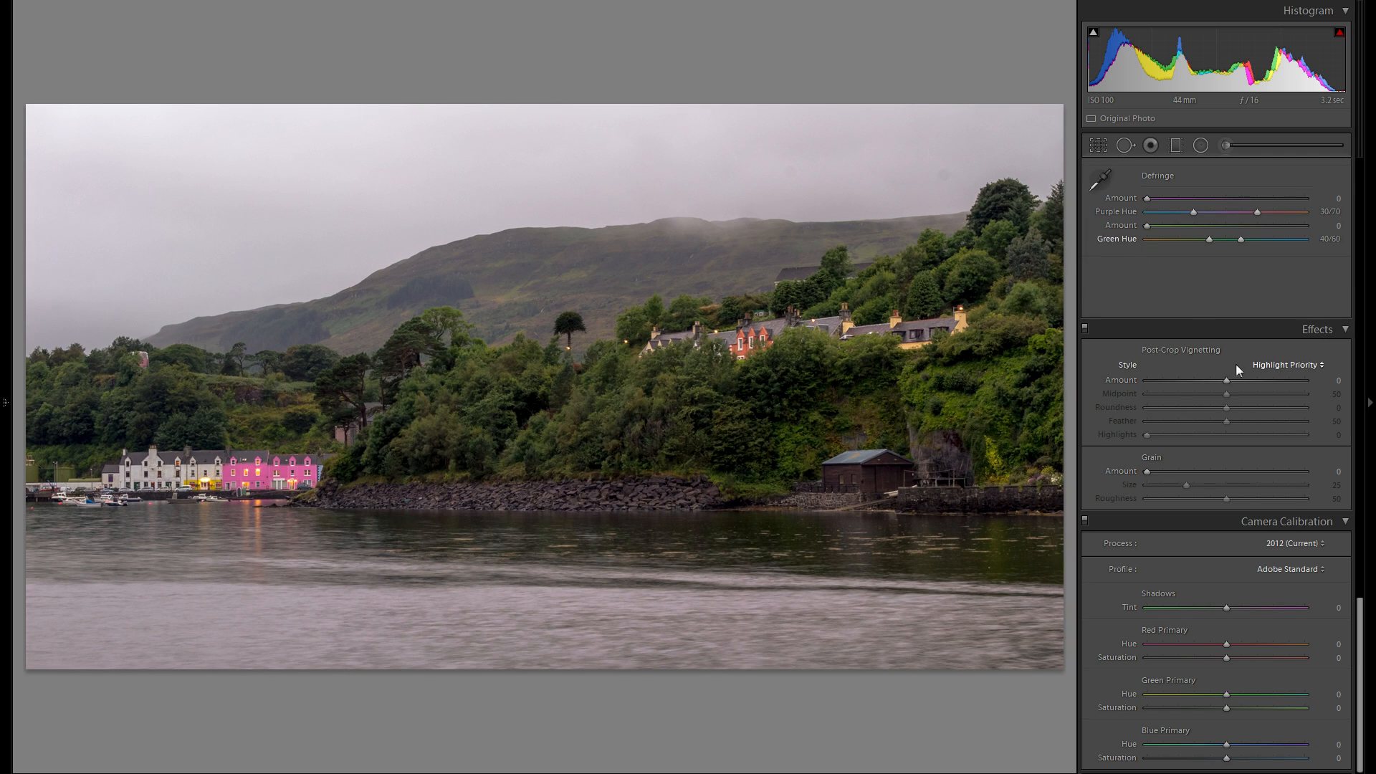
- Add a post-crop vignette with Amount -18 and Midpoint 40, and compare the photo without and with it
mouse_move(1228, 380)
left_mouse_down()
mouse_move(1207, 398)
mouse_move(1215, 385)
left_mouse_up()
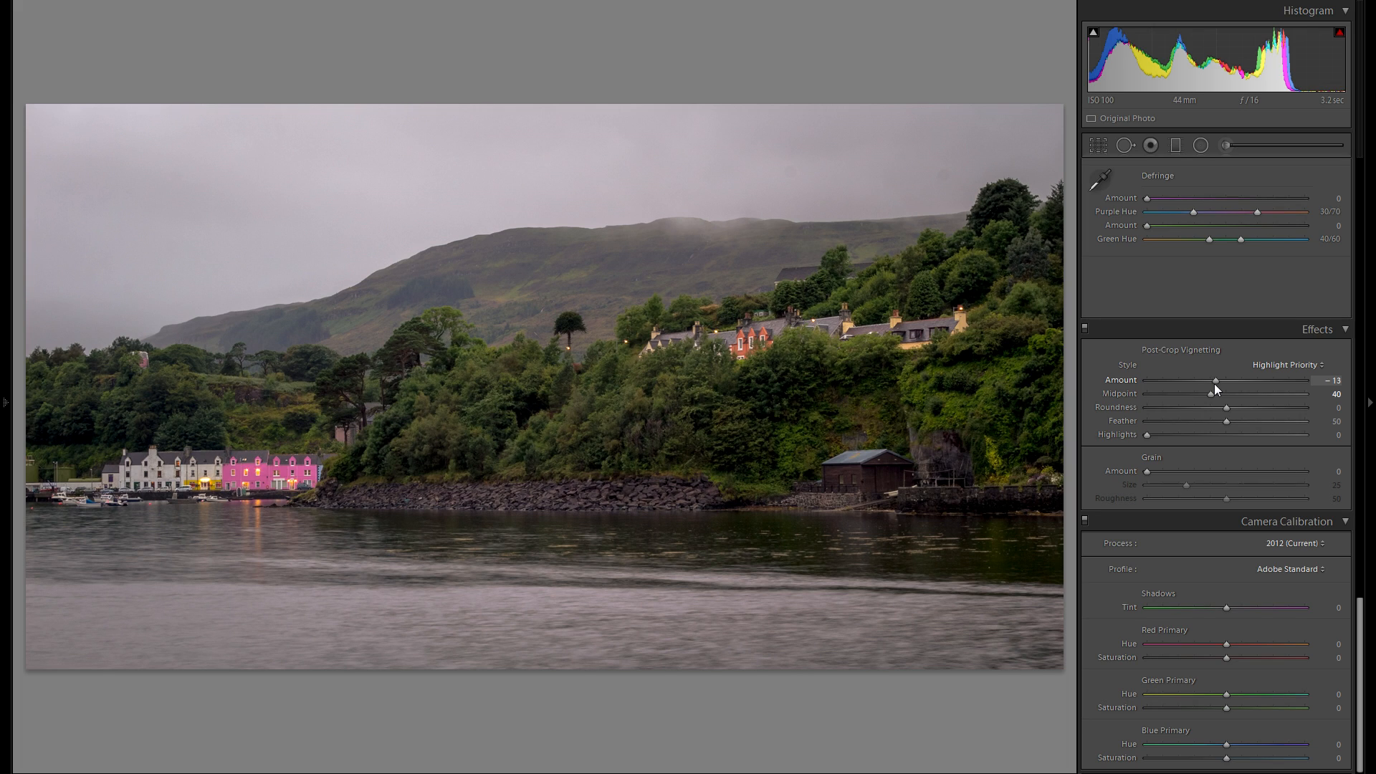
left_click_drag(1215, 384, 1211, 385)
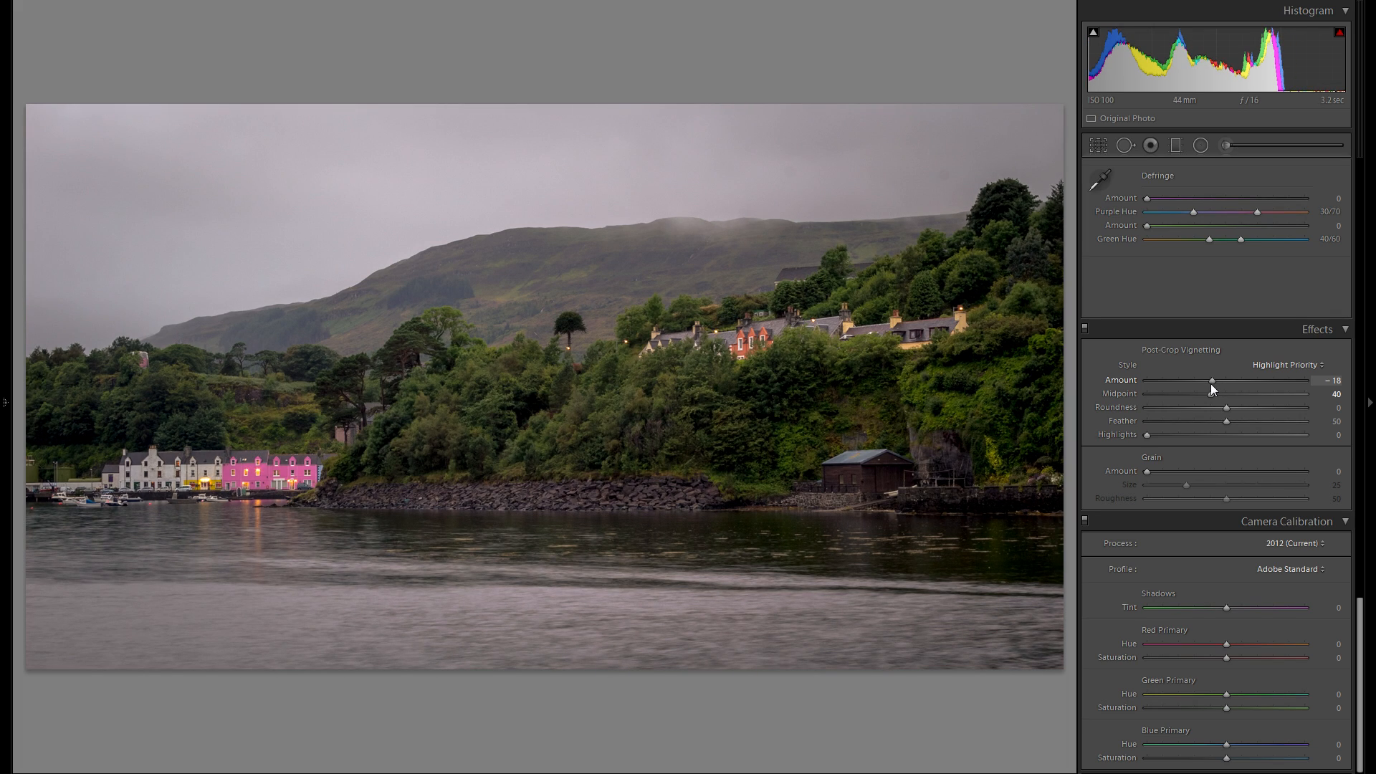
left_click(1087, 330)
left_click(1090, 328)
- Try the Camera Faithful and Camera Landscape calibration profiles, and return to Adobe Standard
left_click(1292, 569)
left_click(1288, 604)
left_click(1300, 571)
left_click(1284, 628)
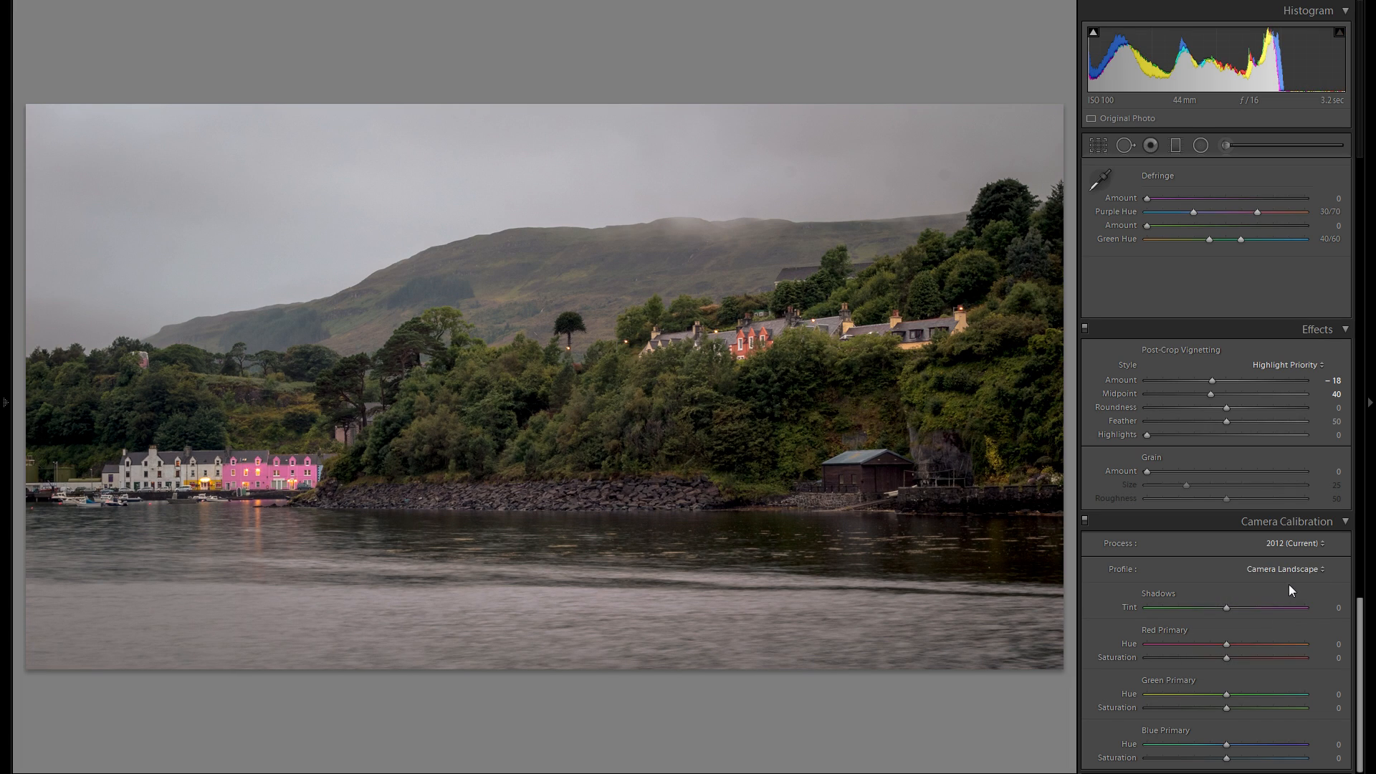
left_click(1299, 574)
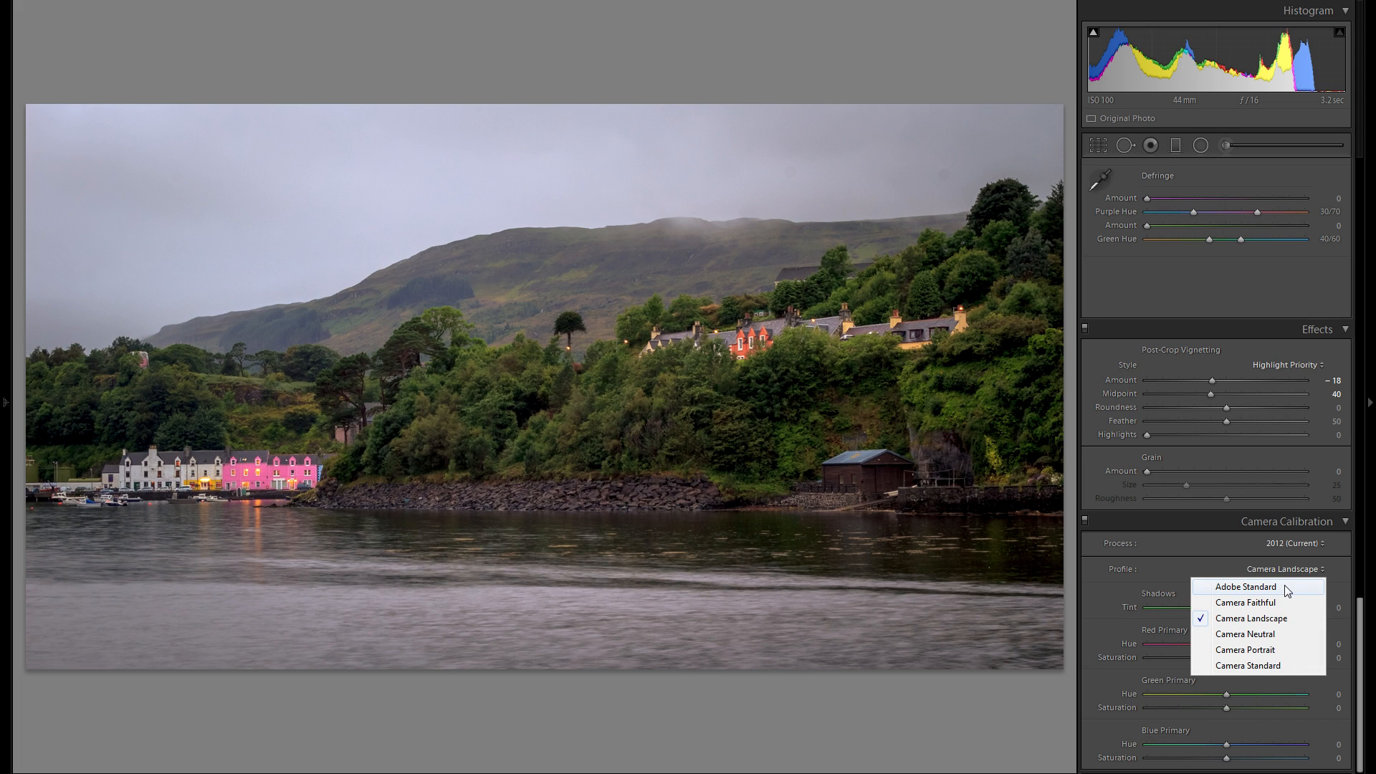
left_click(1285, 587)
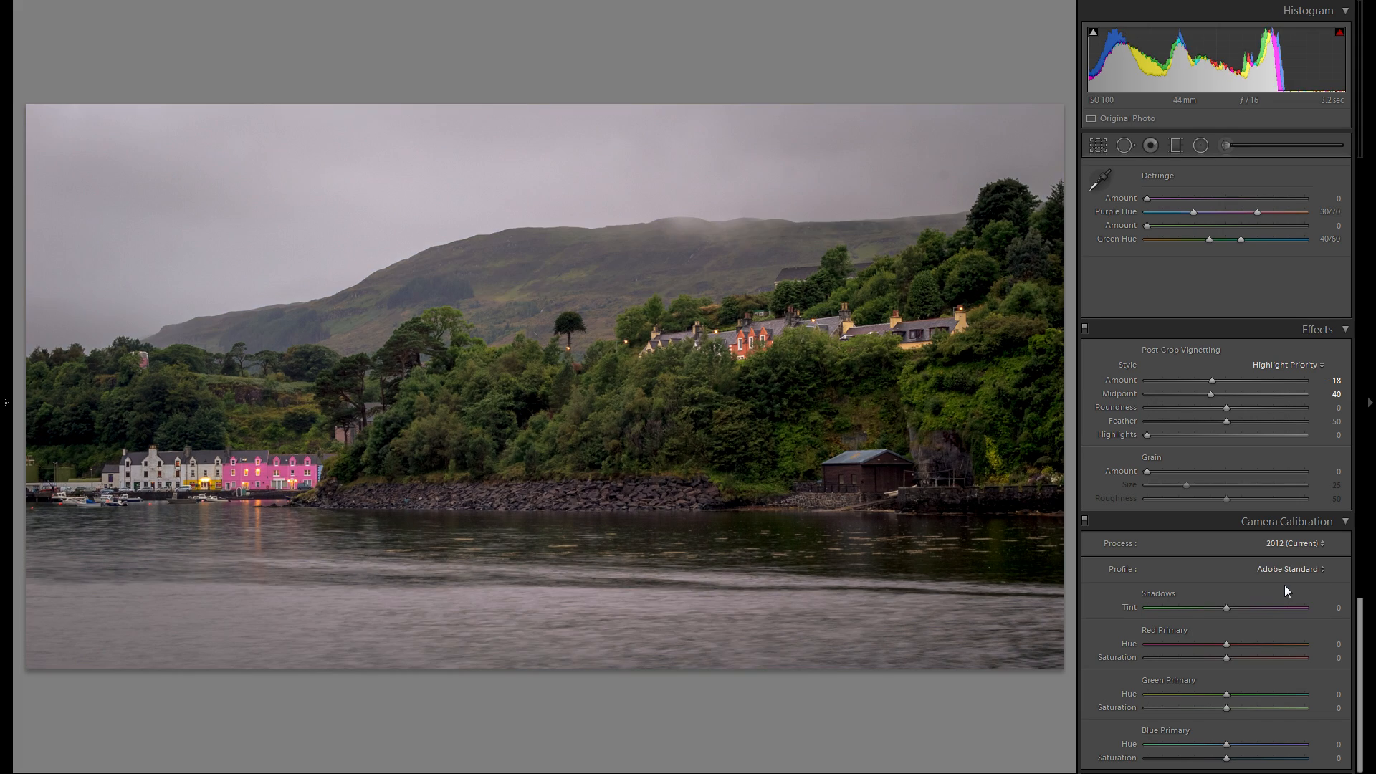
- Try the Camera Landscape, Camera Neutral, Camera Portrait and Camera Standard calibration profiles one after another
left_click(1277, 569)
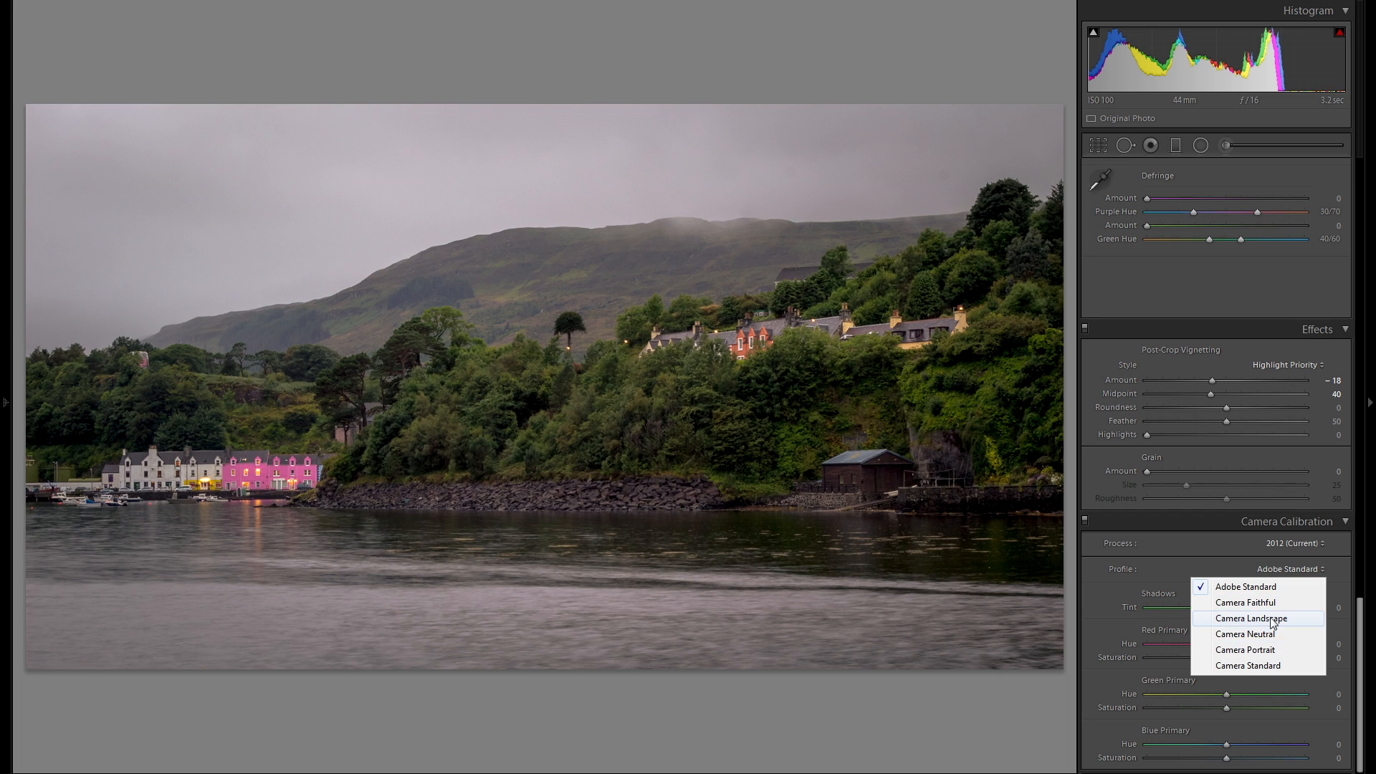
left_click(1273, 618)
left_click(1282, 579)
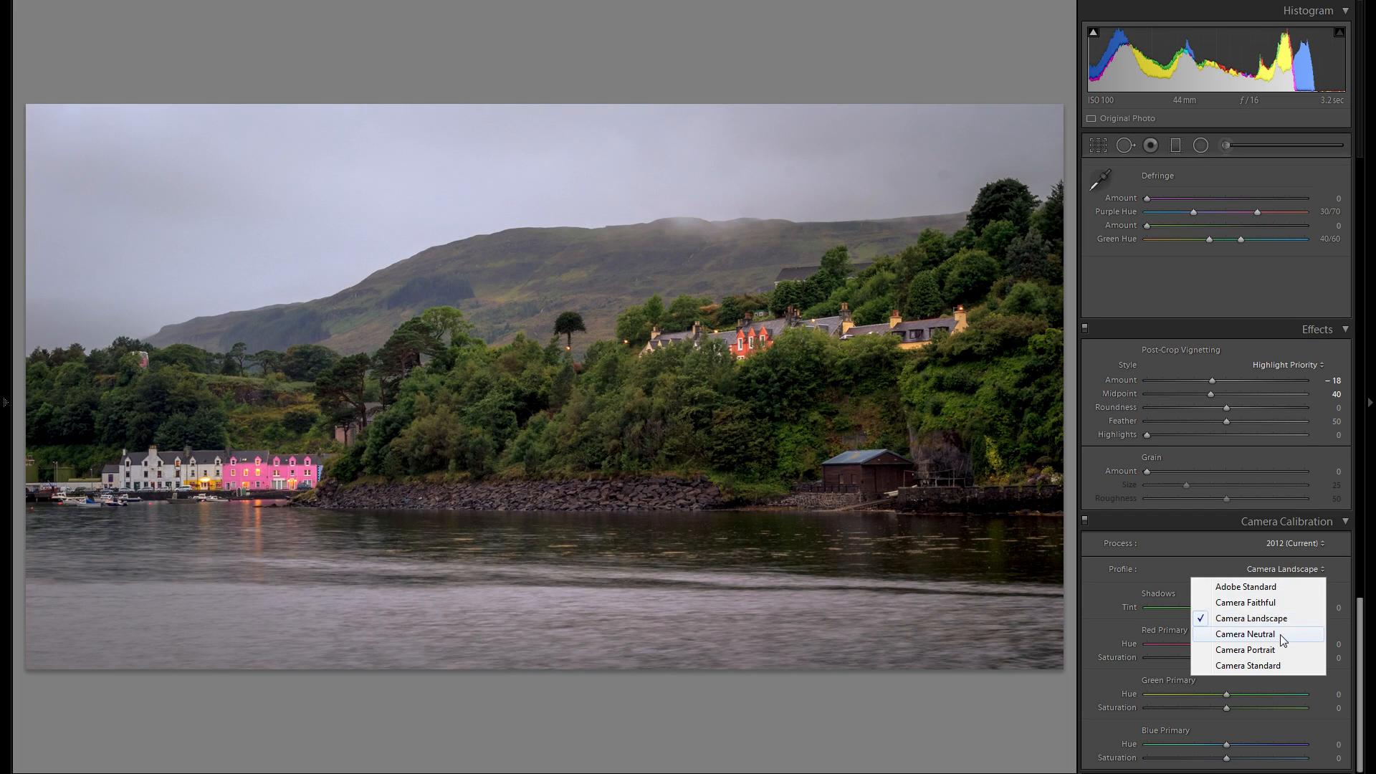
left_click(1283, 632)
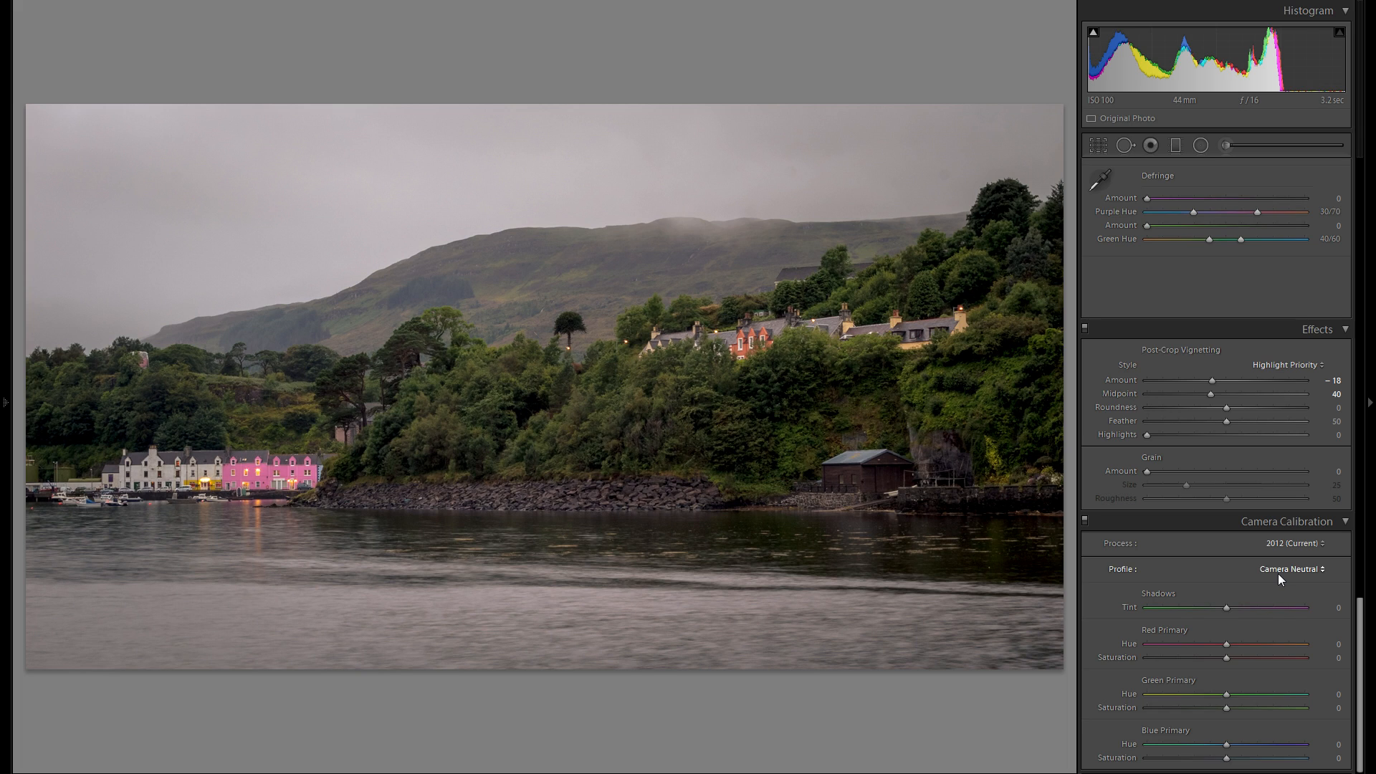
left_click(1278, 574)
left_click(1269, 646)
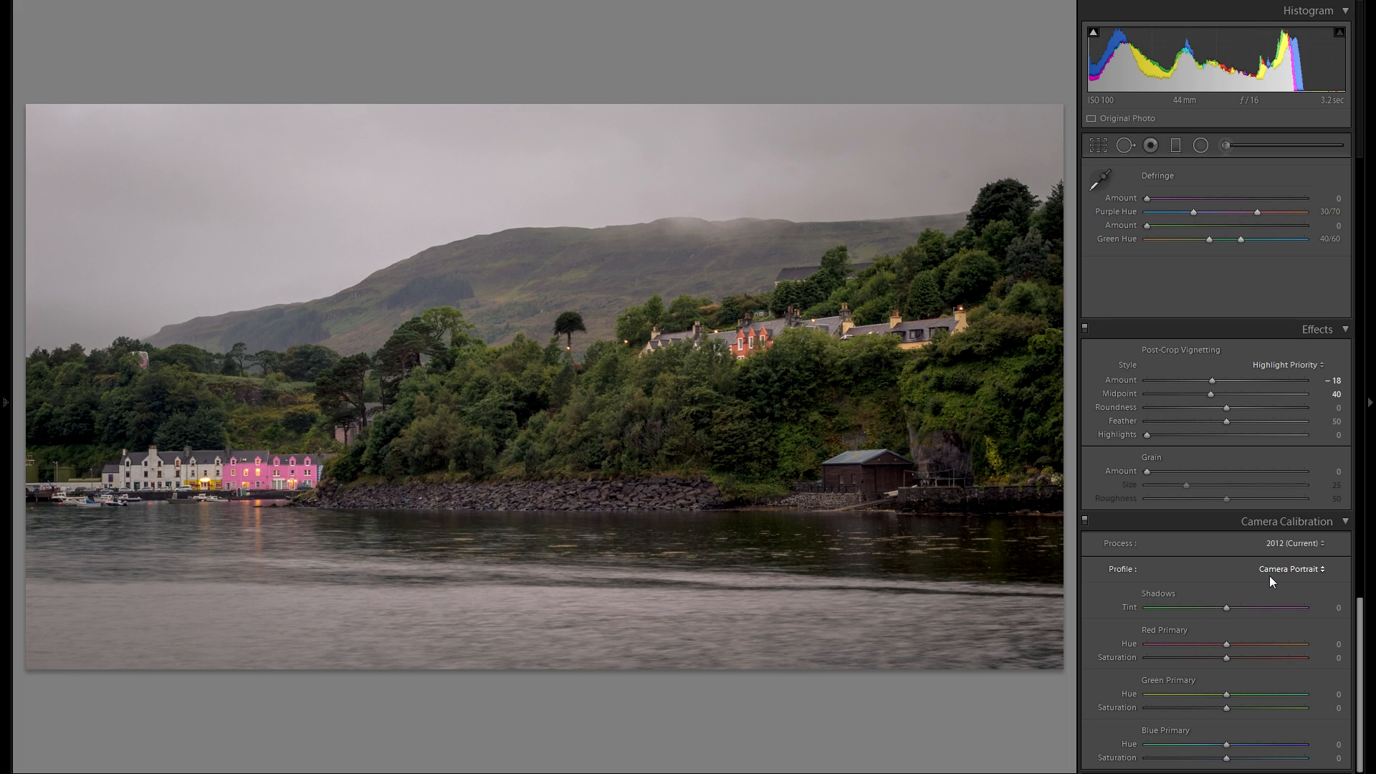
left_click(1273, 574)
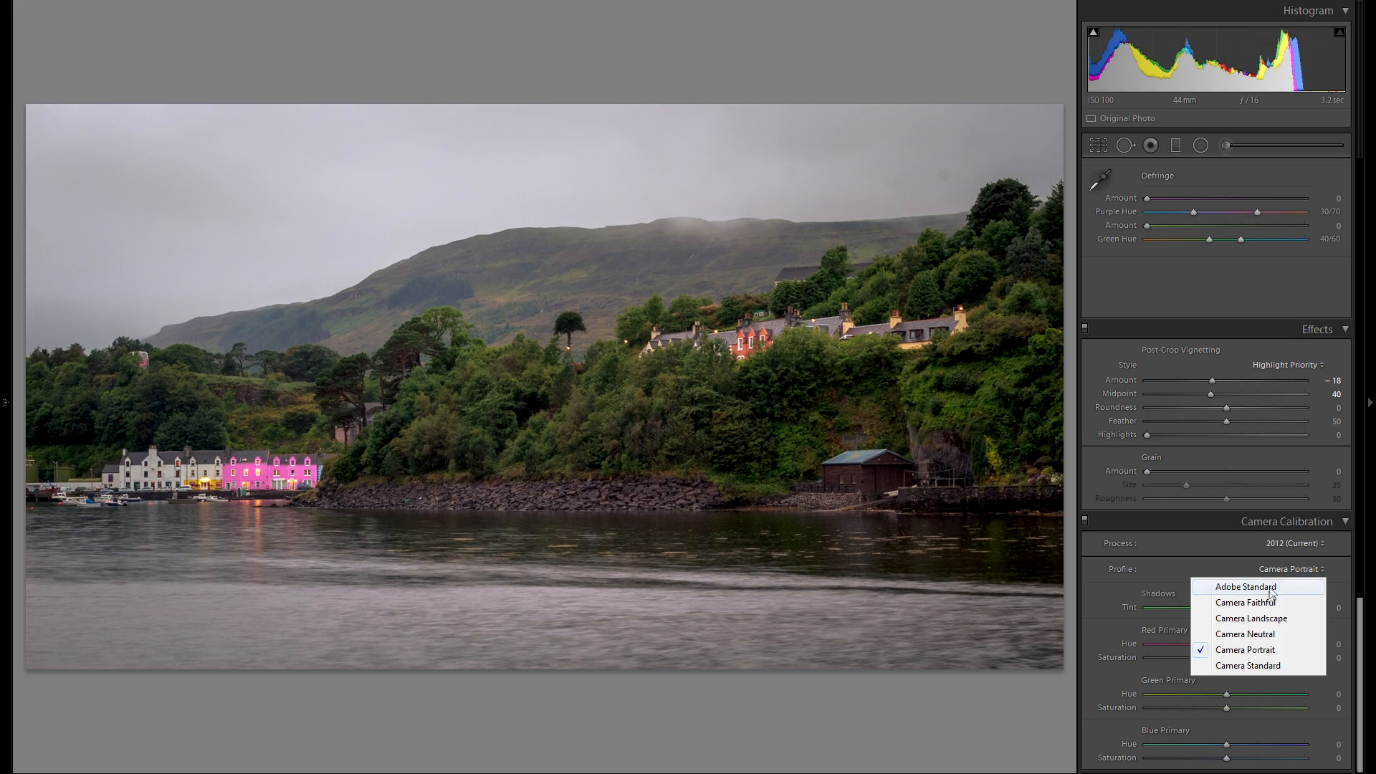
left_click(1257, 668)
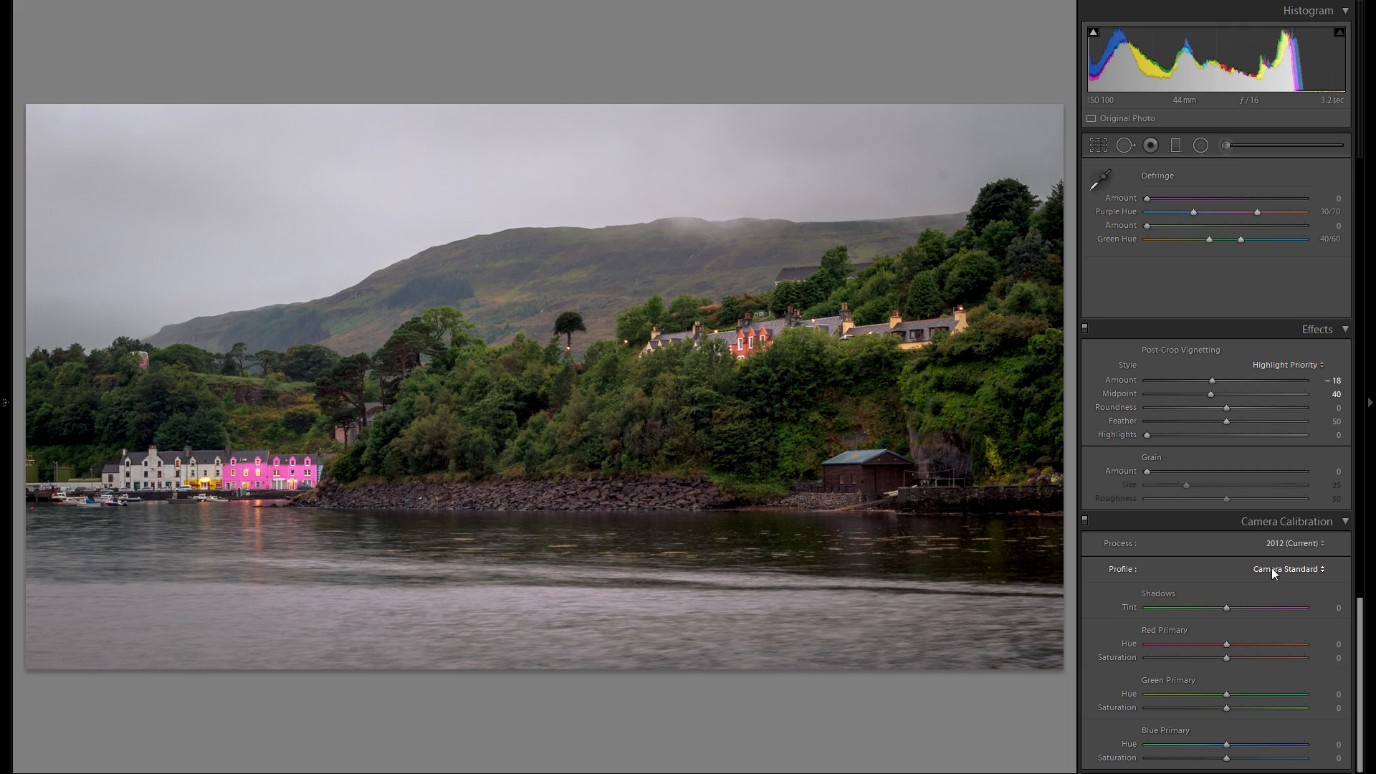
- Compare the Camera Portrait and Camera Landscape calibration profiles and settle on Camera Landscape
left_click(1271, 567)
left_click(1274, 652)
left_click(1277, 571)
left_click(1275, 618)
left_click(1297, 571)
left_click(1269, 649)
left_click(1280, 567)
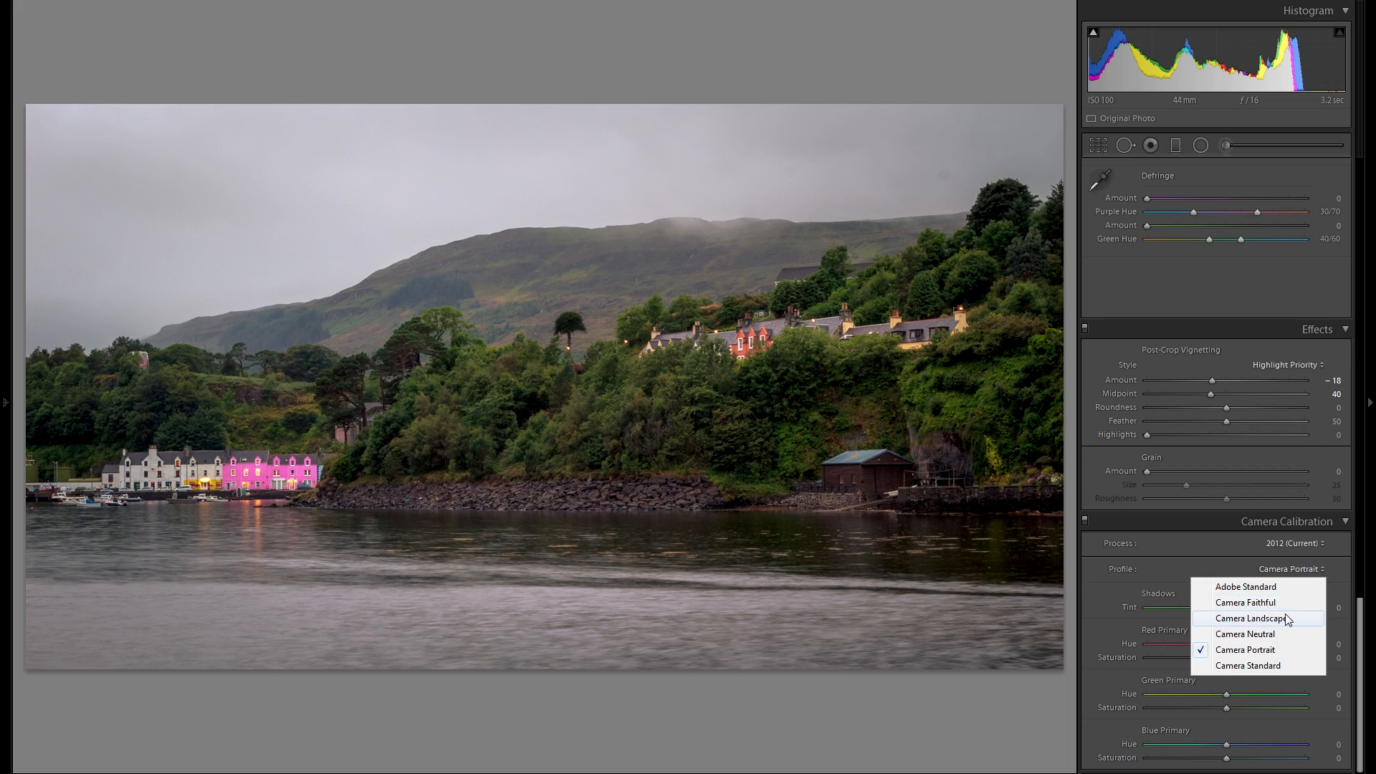
left_click(1286, 620)
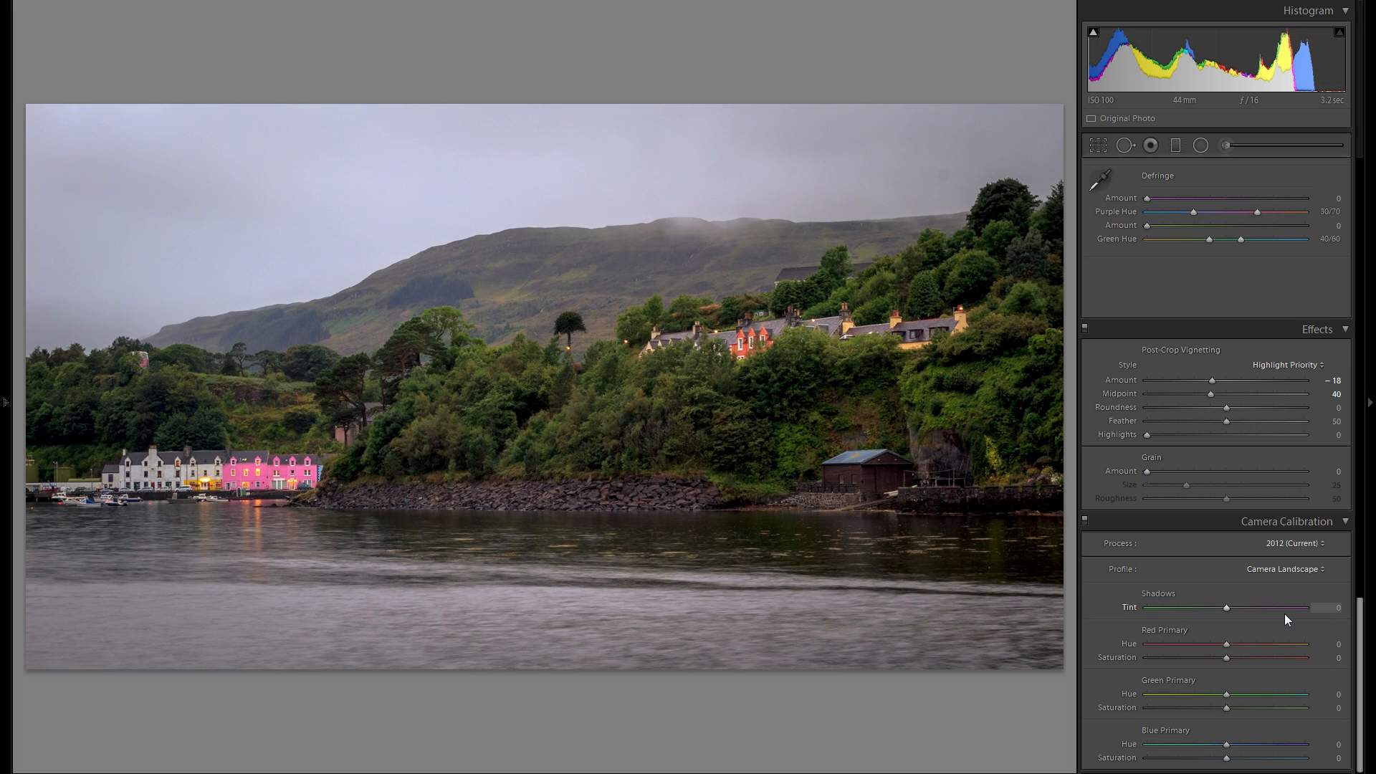
- Lay a slightly tilted graduated filter from the sky down across the hill, refine its position and angle, and reset its Exposure to 0
scroll(1261, 612, "up", 8)
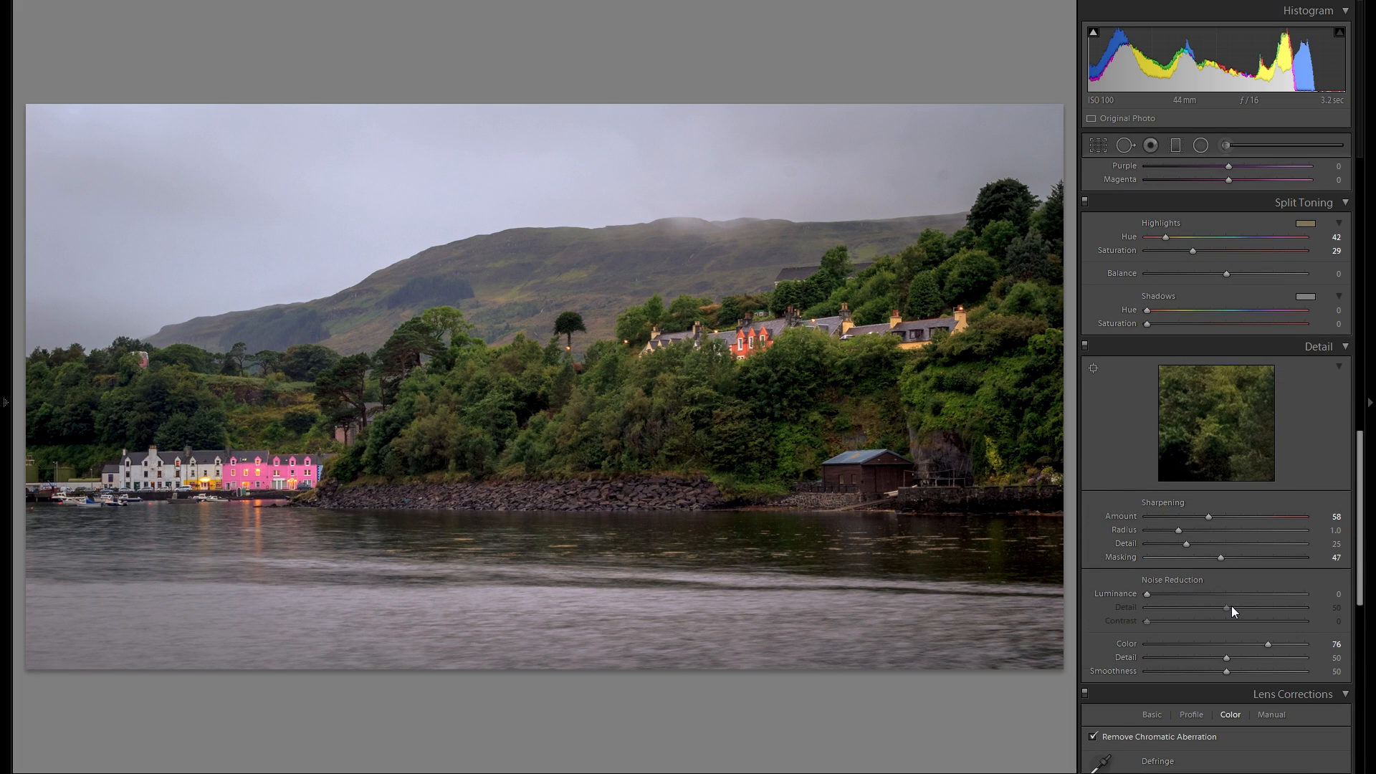
scroll(1218, 430, "up", 10)
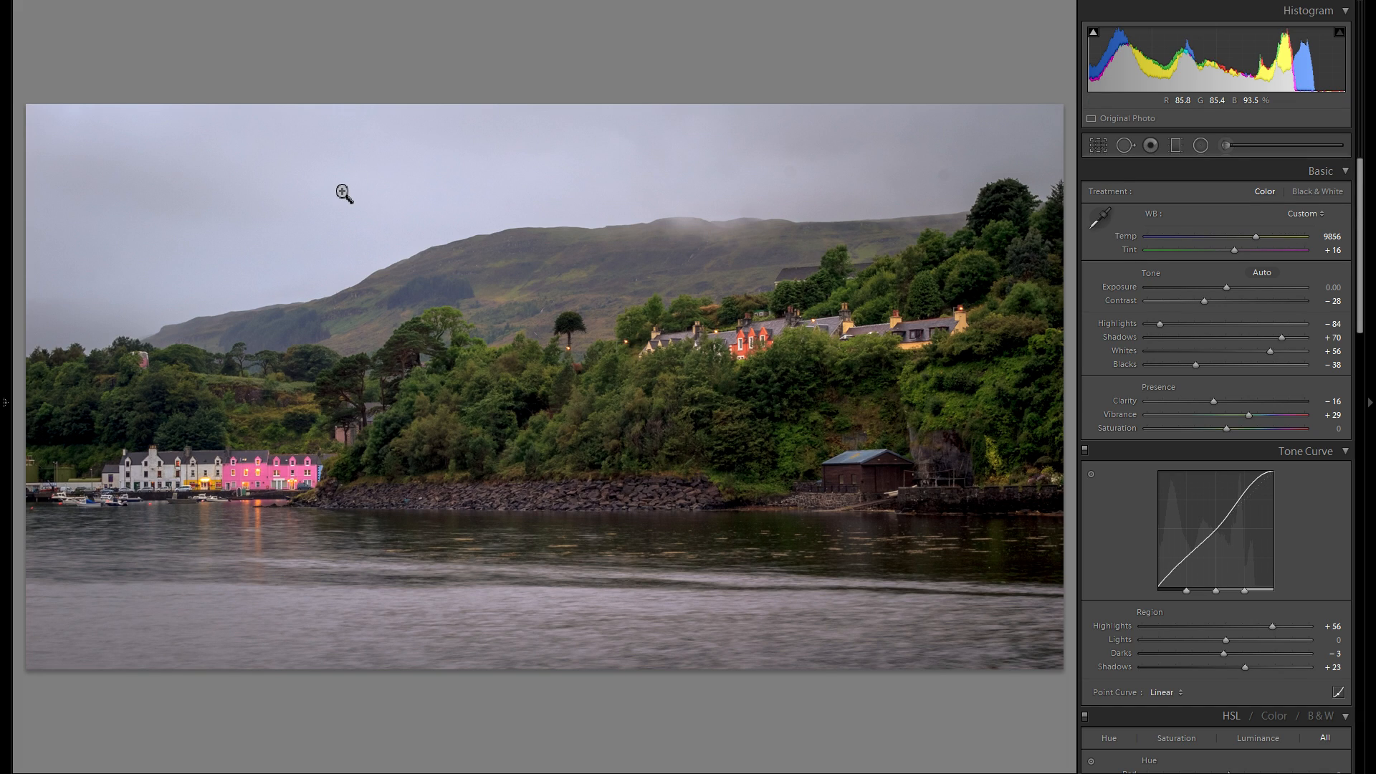
left_click(1178, 143)
left_click_drag(458, 217, 479, 391)
left_click_drag(465, 300, 465, 294)
left_click_drag(470, 387, 466, 358)
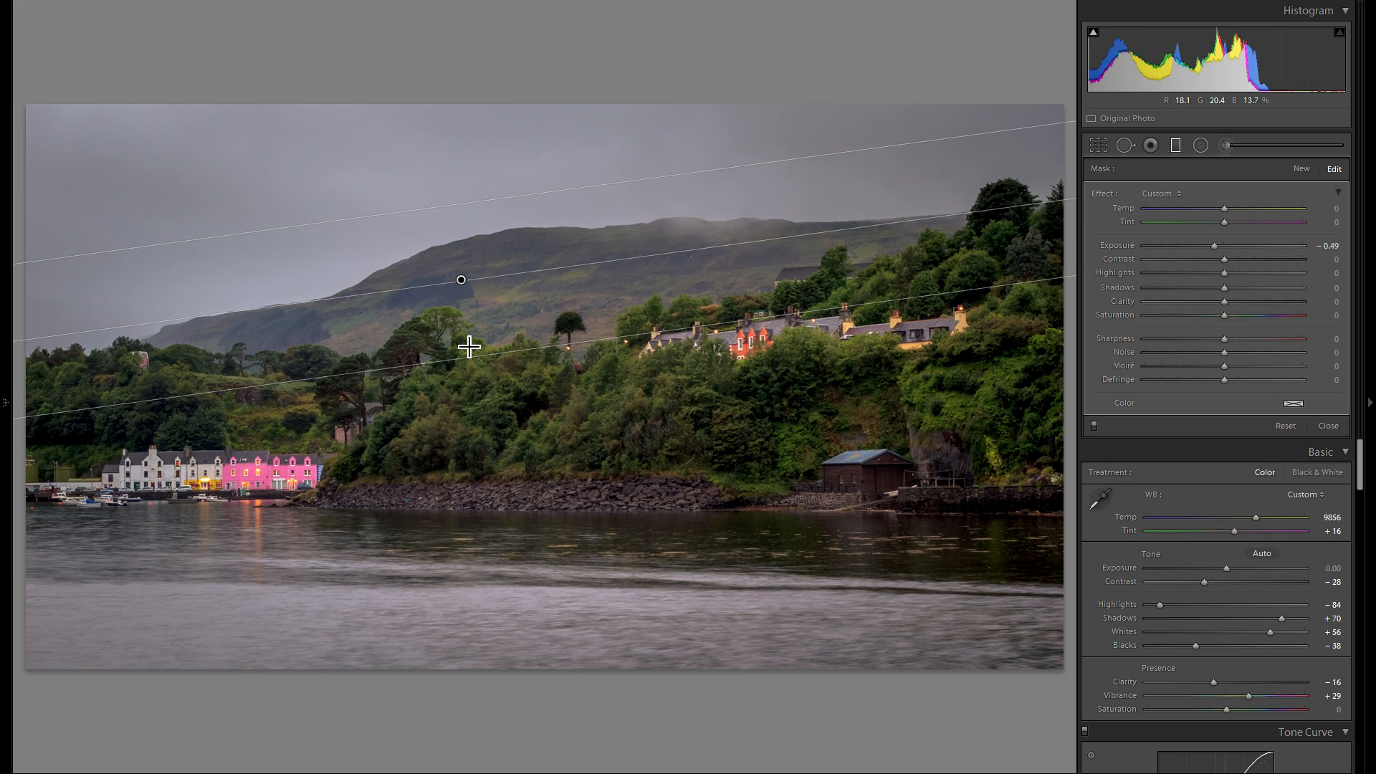
mouse_move(511, 351)
left_mouse_down()
mouse_move(489, 244)
mouse_move(496, 361)
left_mouse_up()
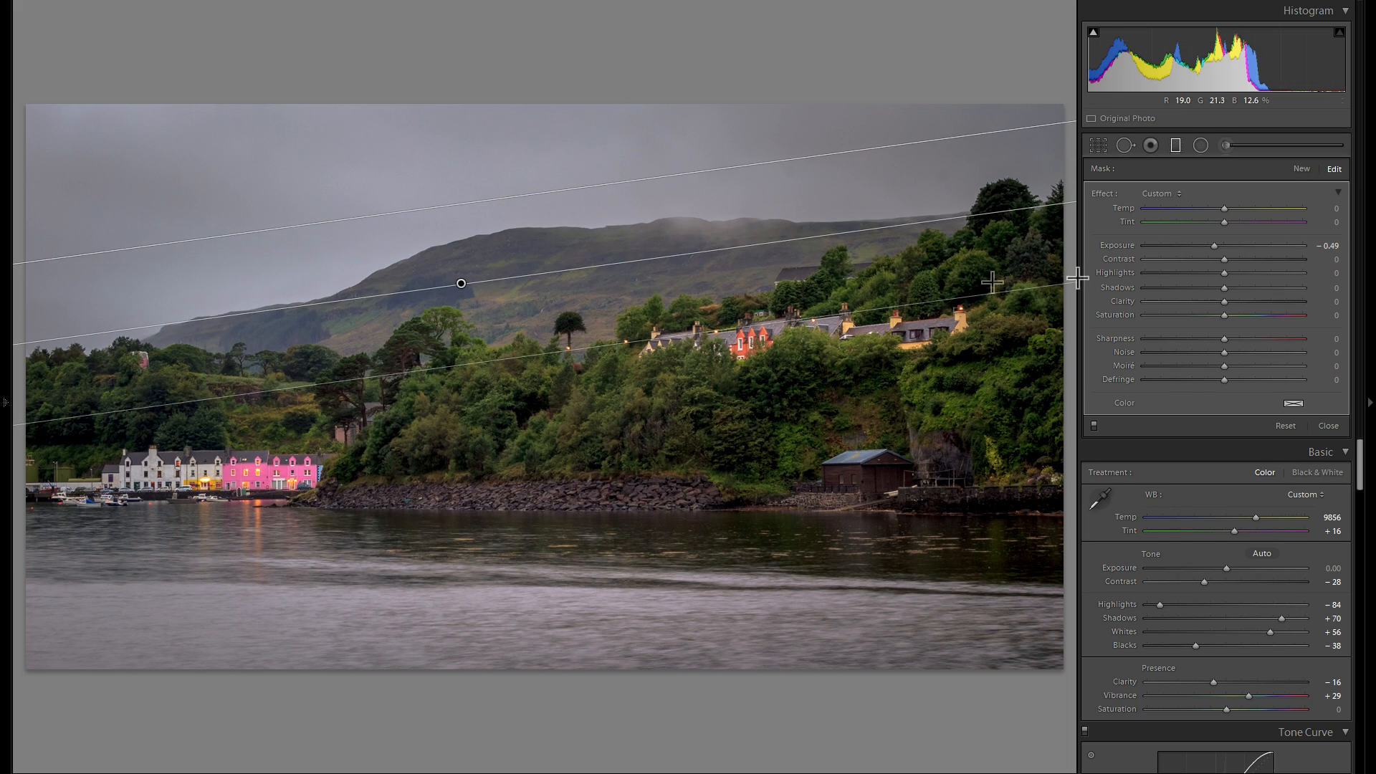
double_click(1119, 246)
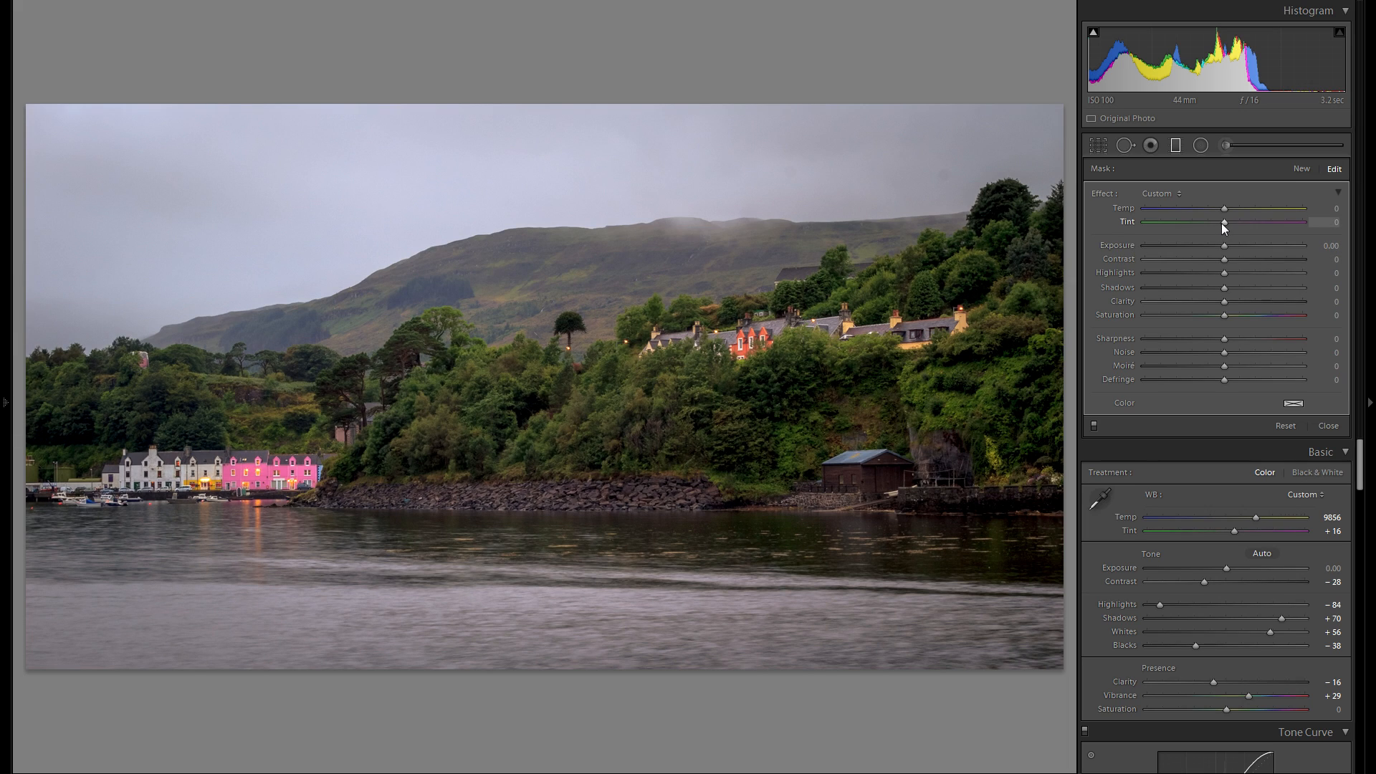
- Try Saturation -40 and Temp 11 on the sky's graduated filter, resetting each one
left_click(1191, 319)
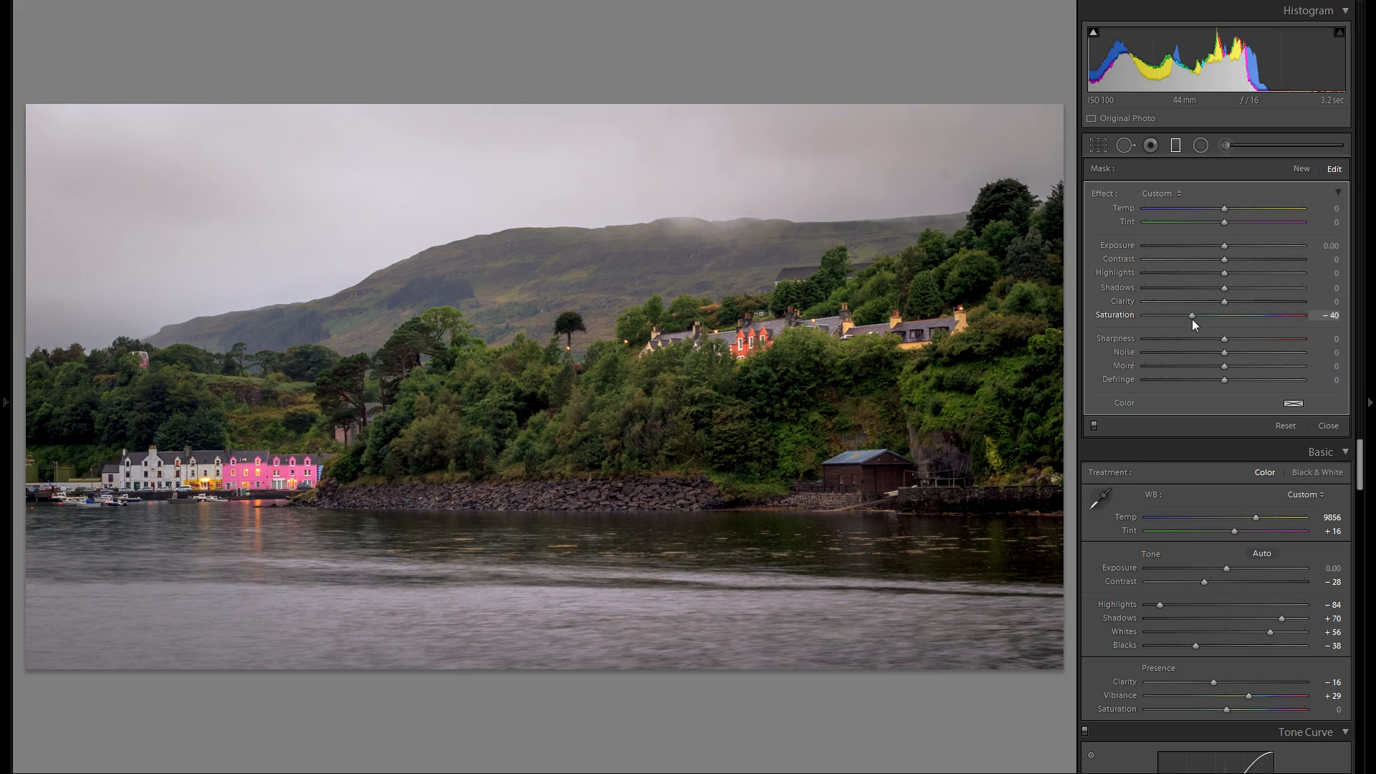
double_click(1111, 317)
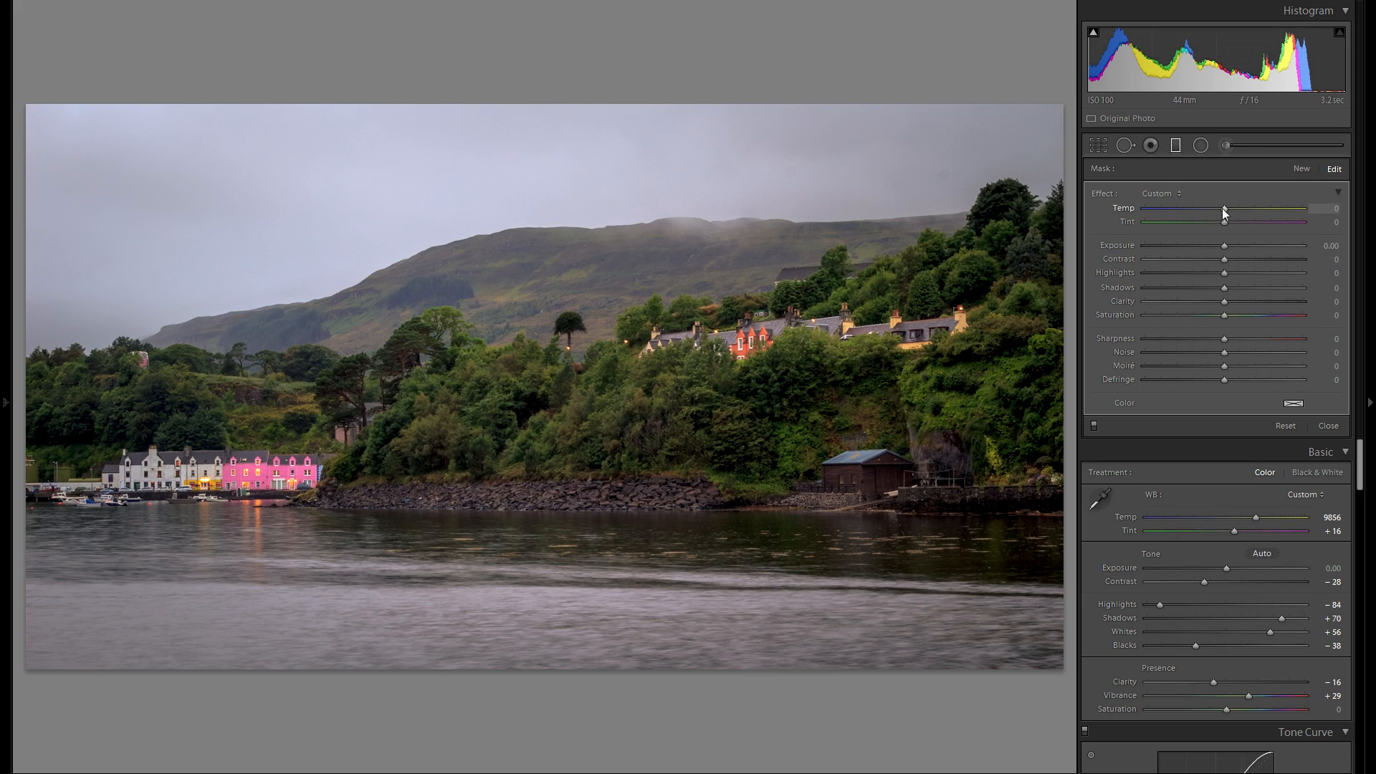
left_click_drag(1227, 208, 1234, 209)
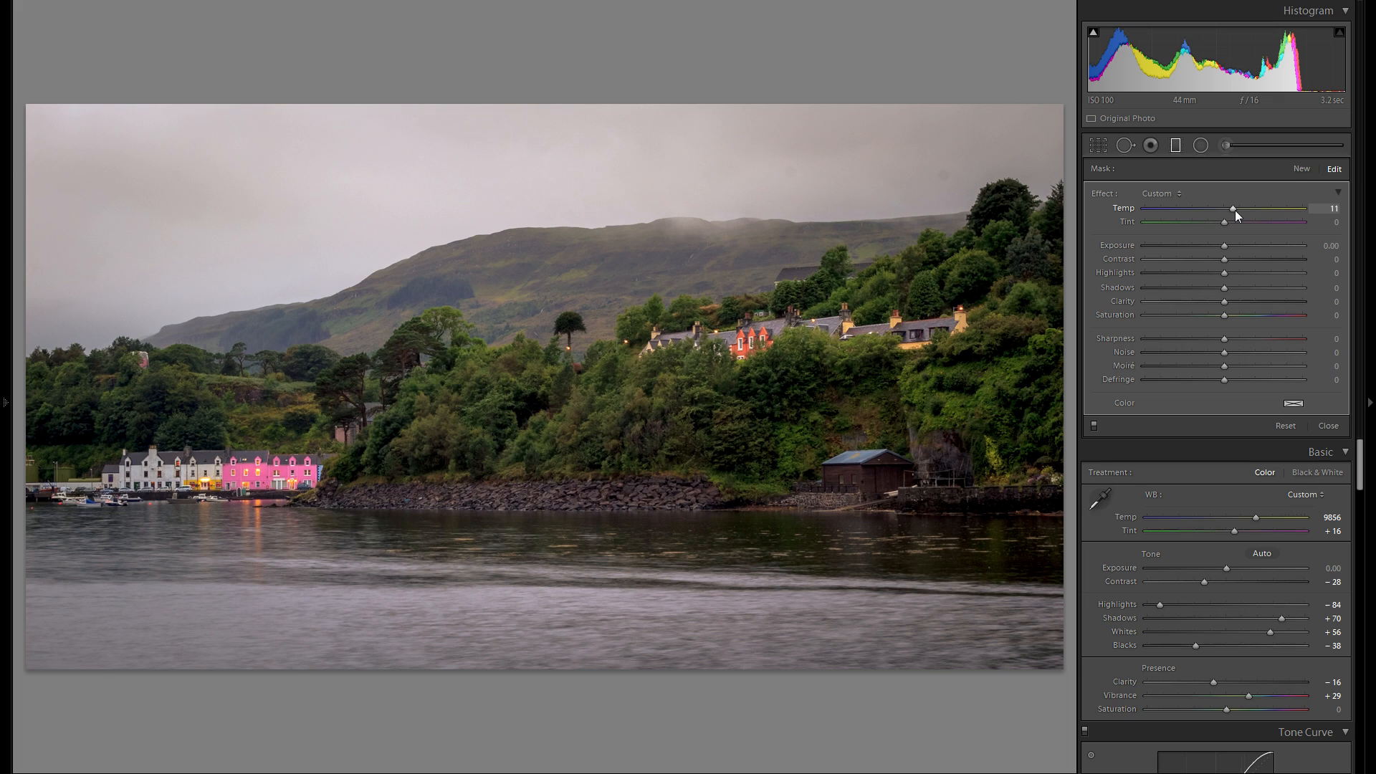
double_click(1123, 209)
- Set the sky filter's Saturation to -38 and leave the Graduated Filter tool
left_click_drag(1218, 316, 1202, 316)
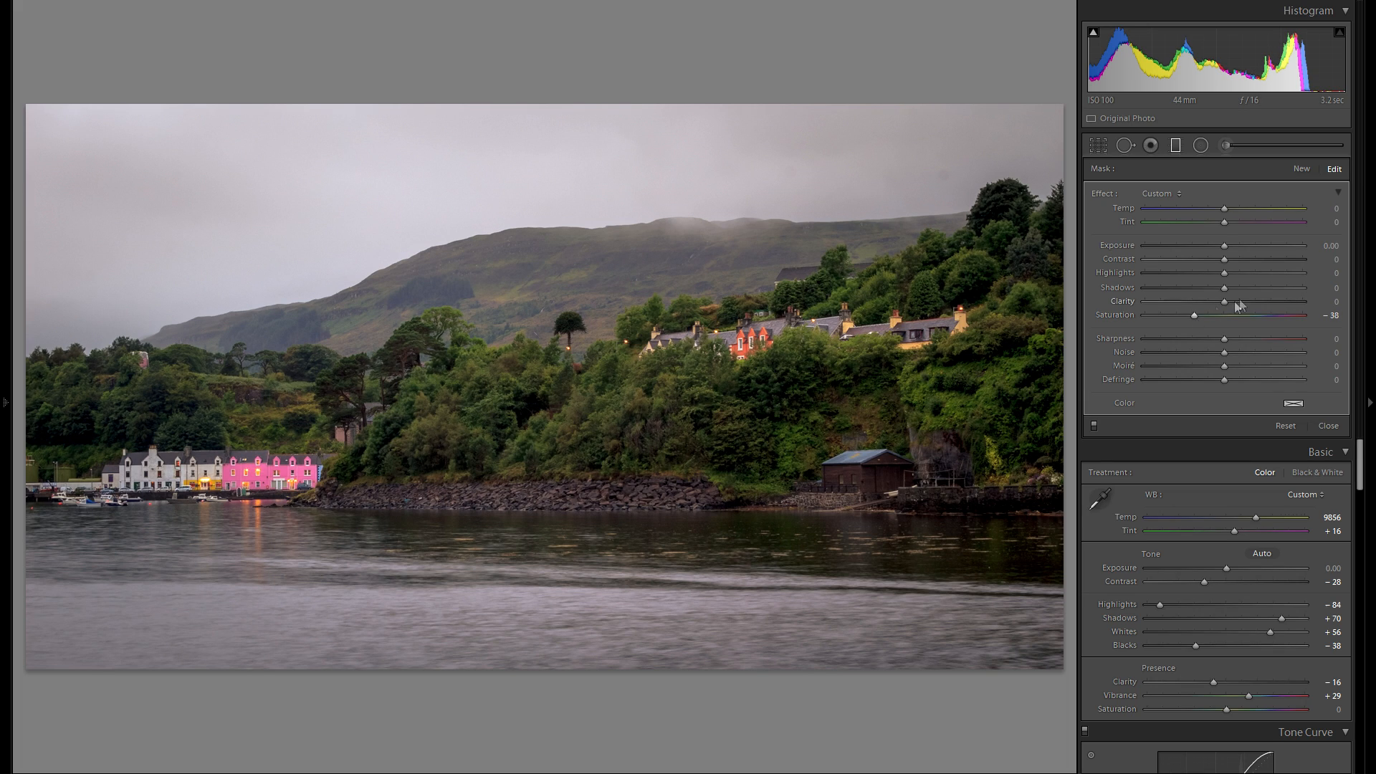
left_click(1179, 147)
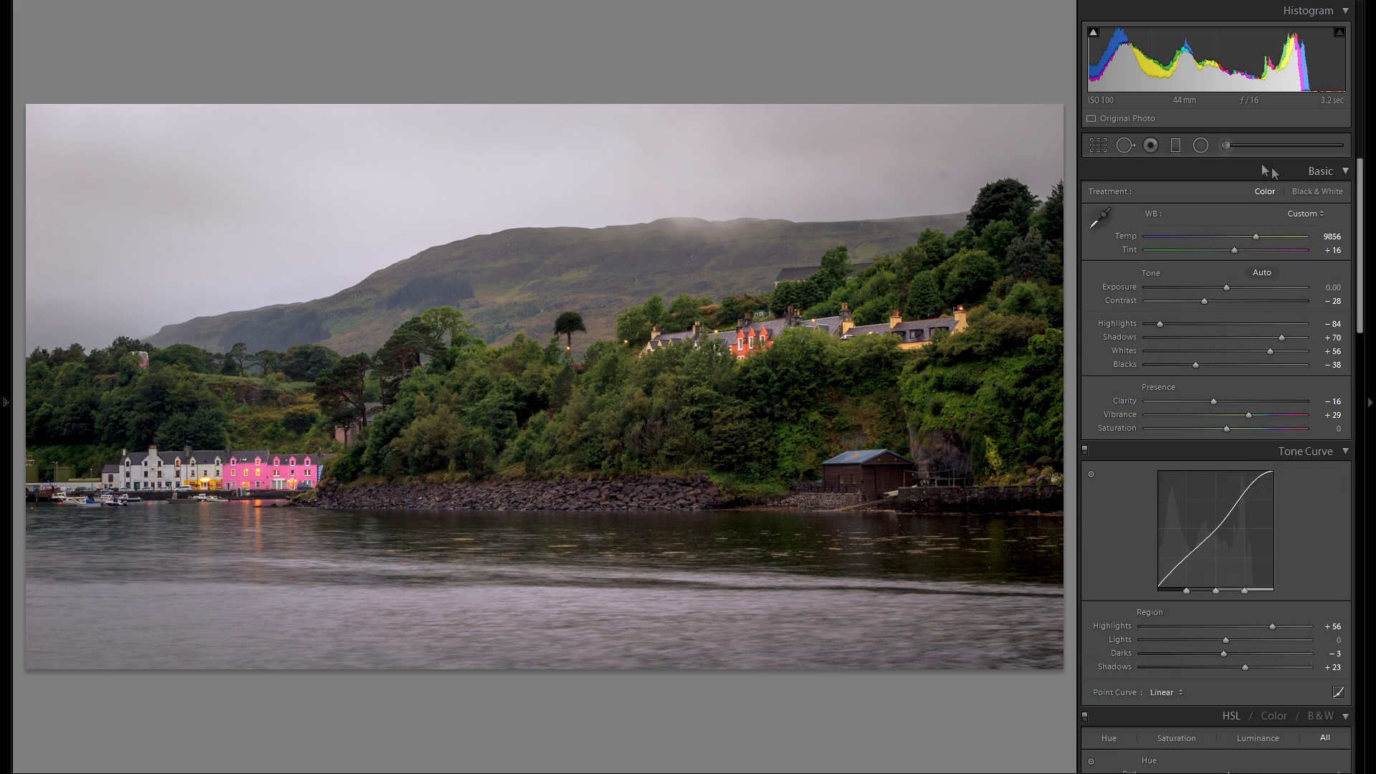
- Add a horizontal graduated filter over the foreground water with Exposure -0.71, and adjust its extent
left_click(1175, 145)
double_click(1116, 248)
left_click_drag(493, 637, 497, 606)
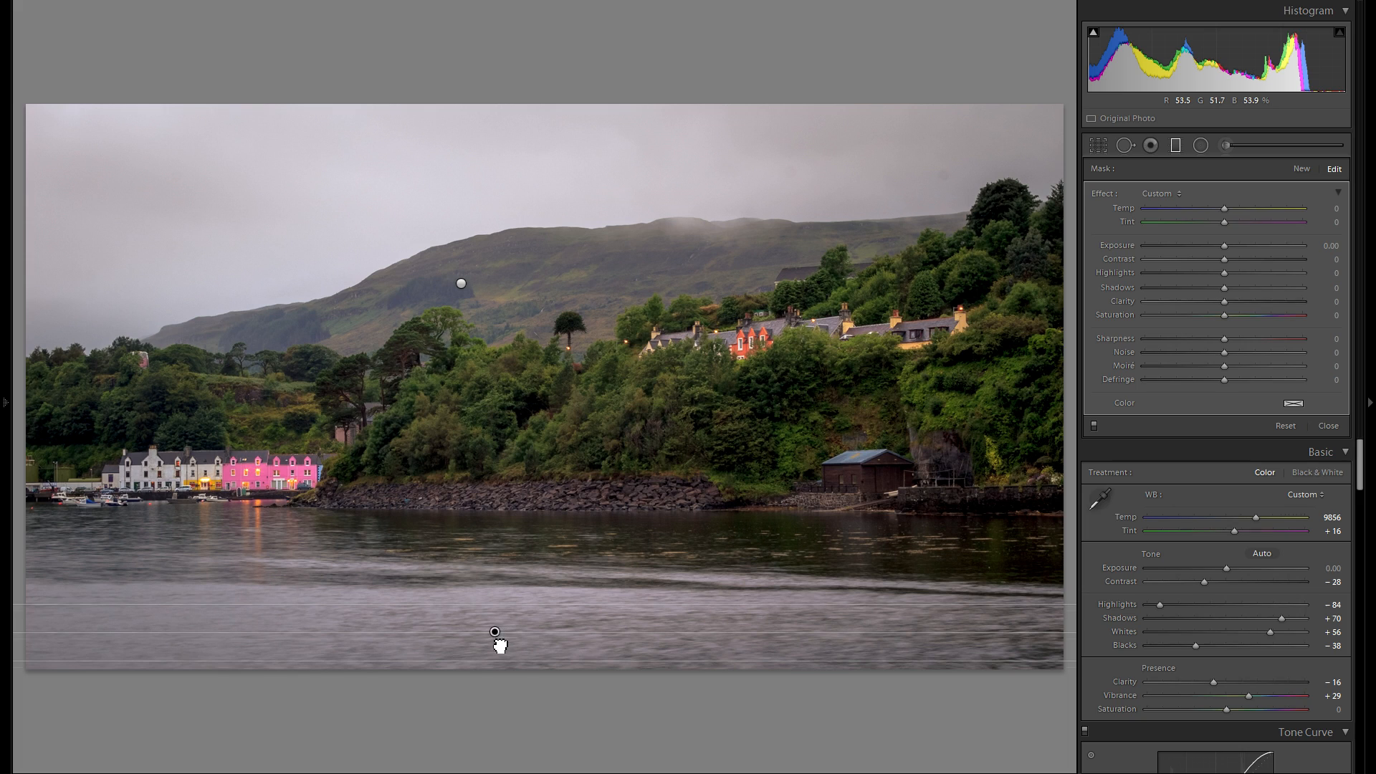
left_click_drag(1224, 246, 1210, 241)
left_click_drag(506, 613, 507, 592)
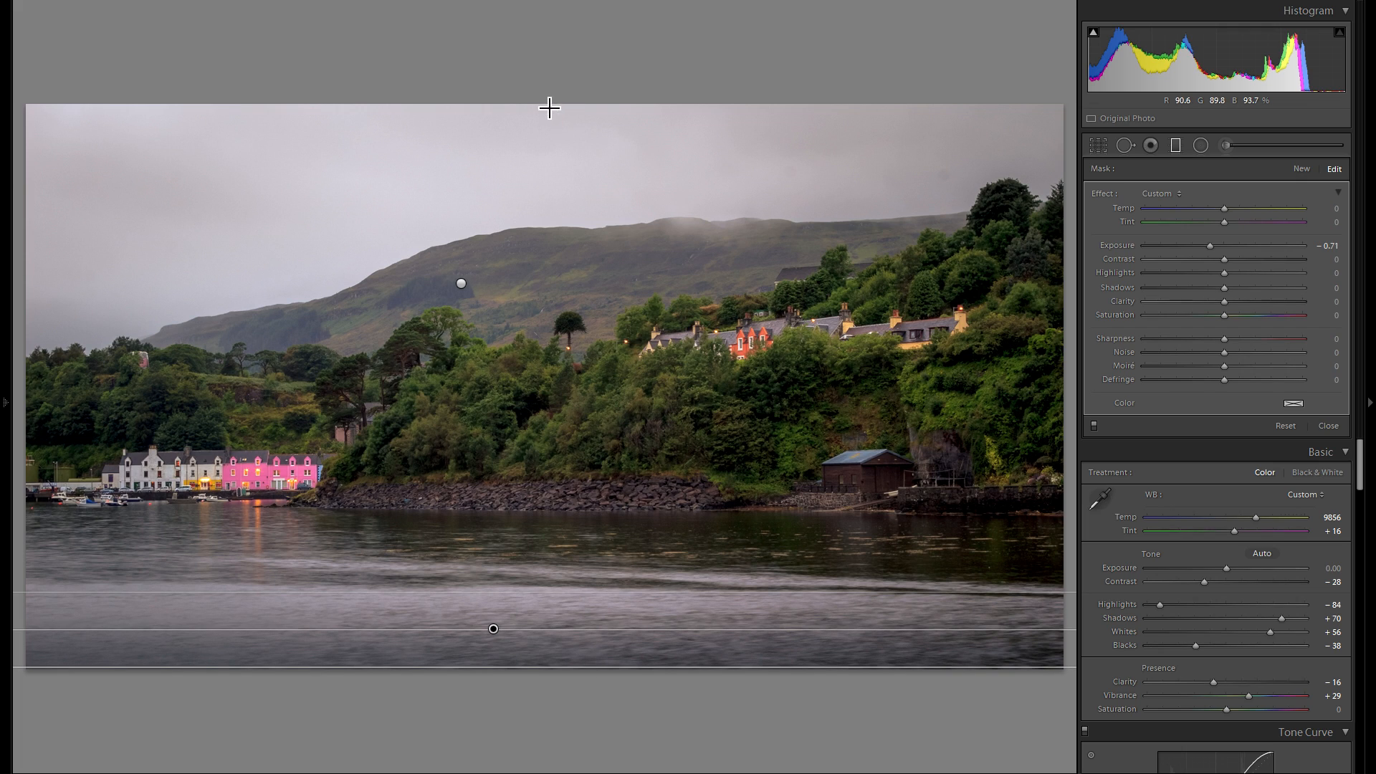
- Add a graduated filter along the upper edge of the sky with Exposure -0.49, and fine-tune its position and angle
left_click_drag(549, 136, 617, 147)
left_click(1214, 247)
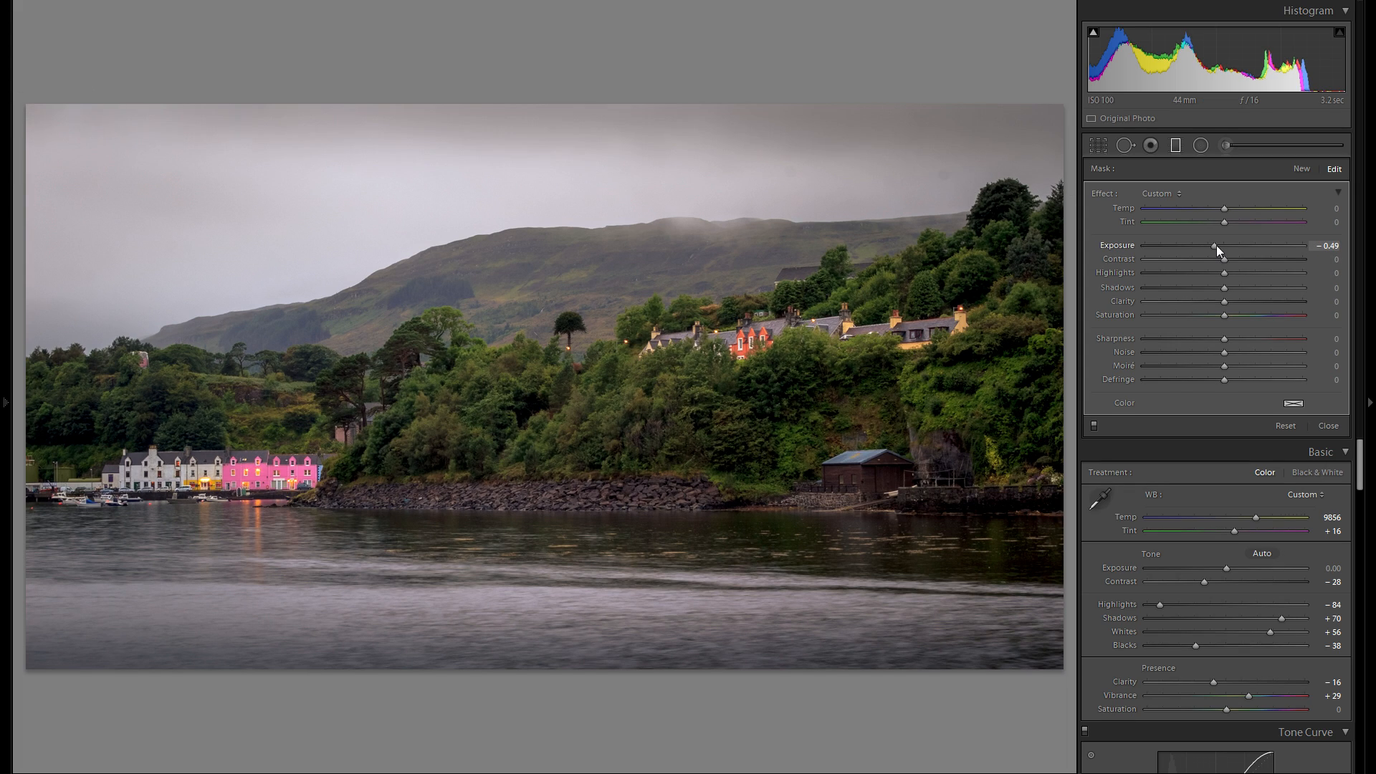
left_click_drag(555, 144, 560, 133)
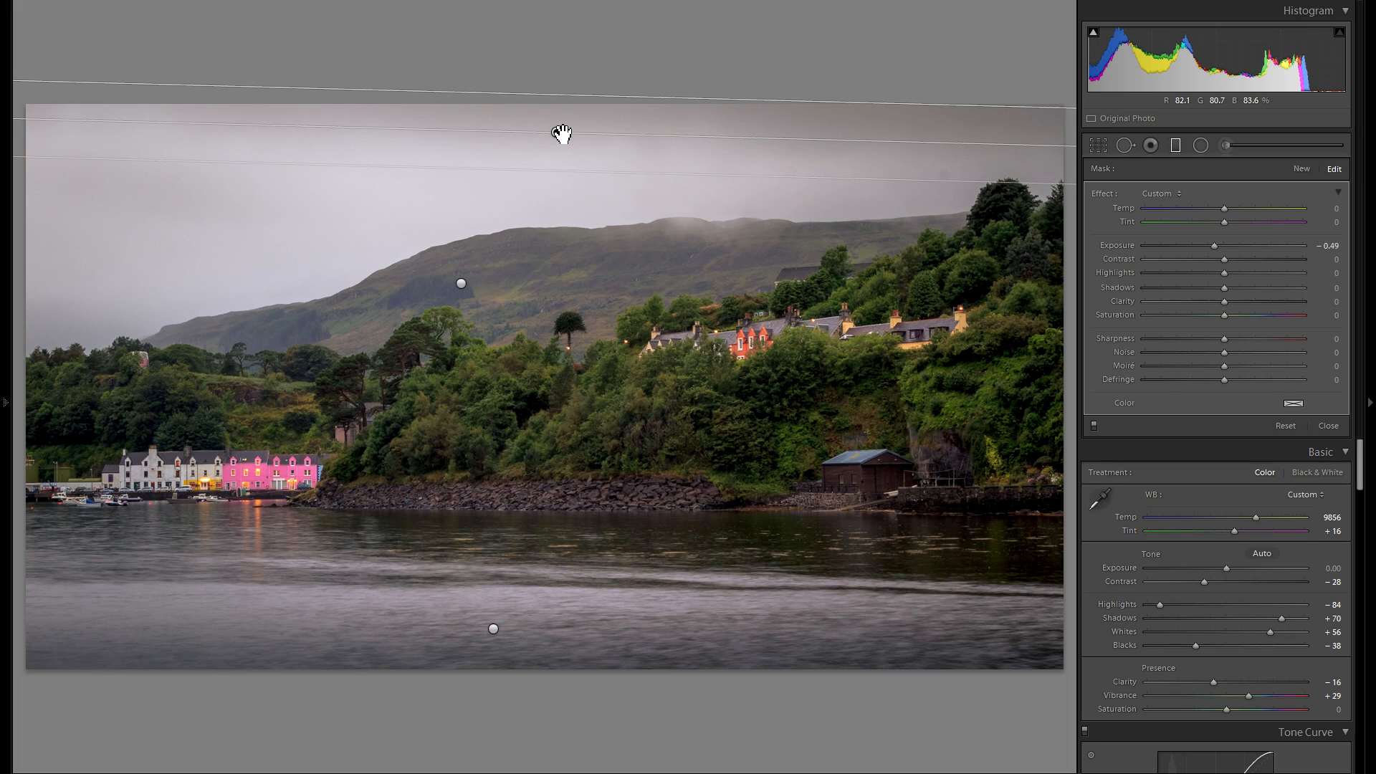
left_click_drag(927, 144, 935, 145)
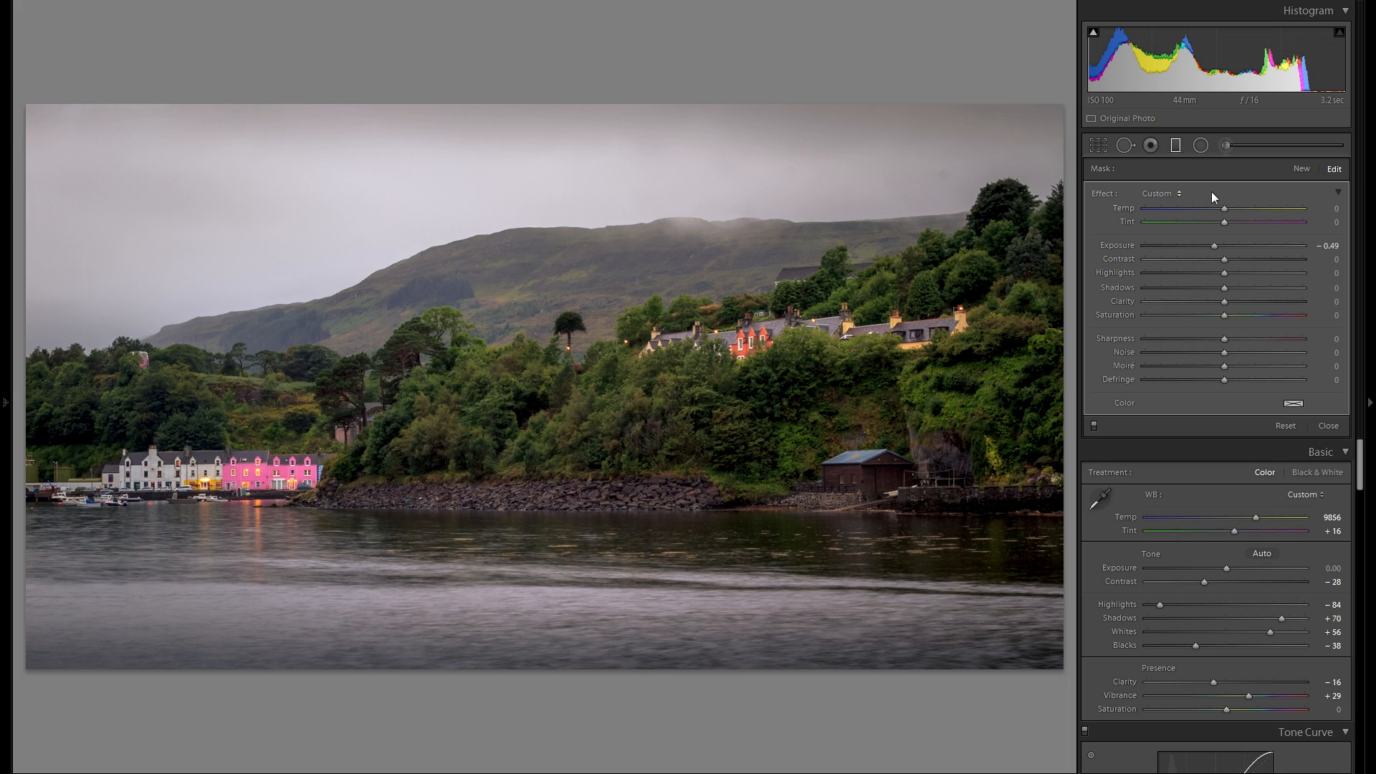
- Add a diagonal graduated filter from the left side of the photo with Exposure 0.23
left_click(1299, 169)
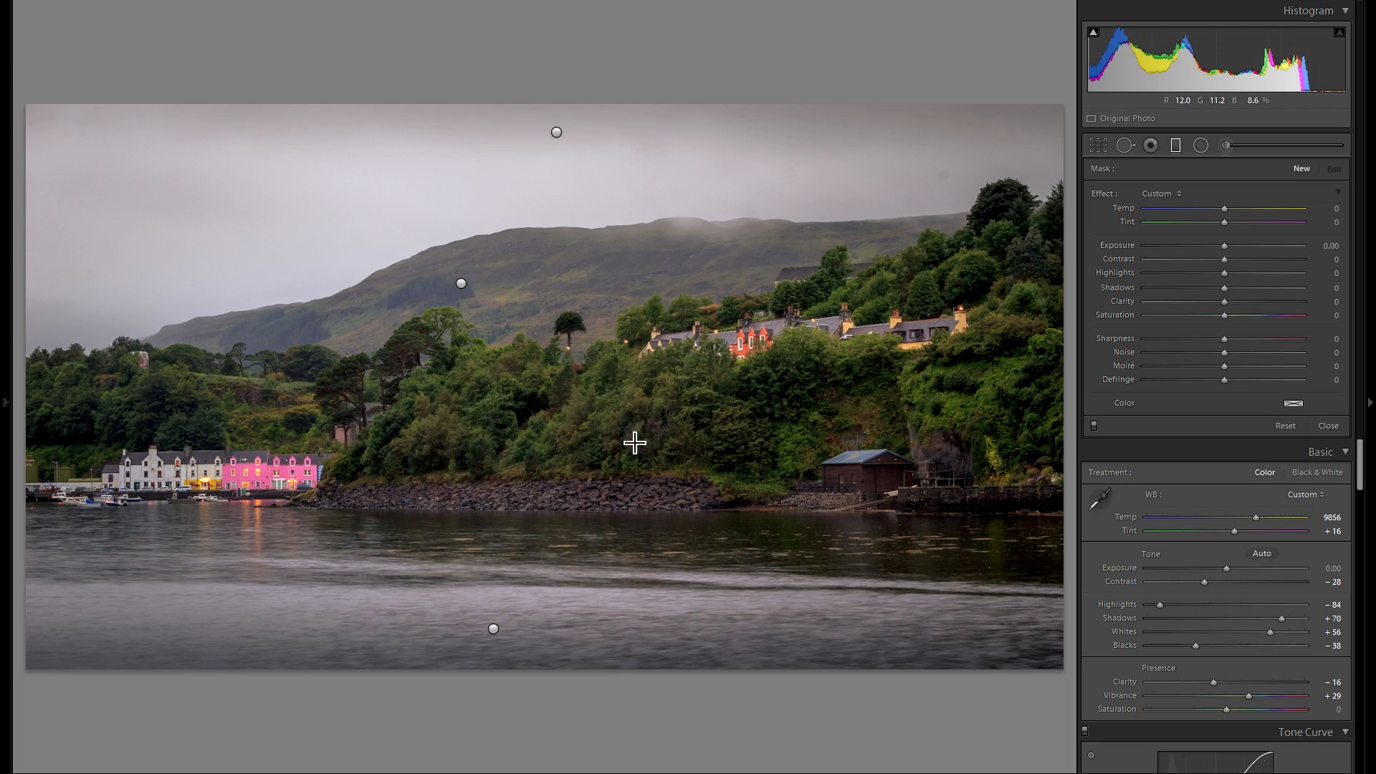
left_click(594, 424)
left_click(598, 514)
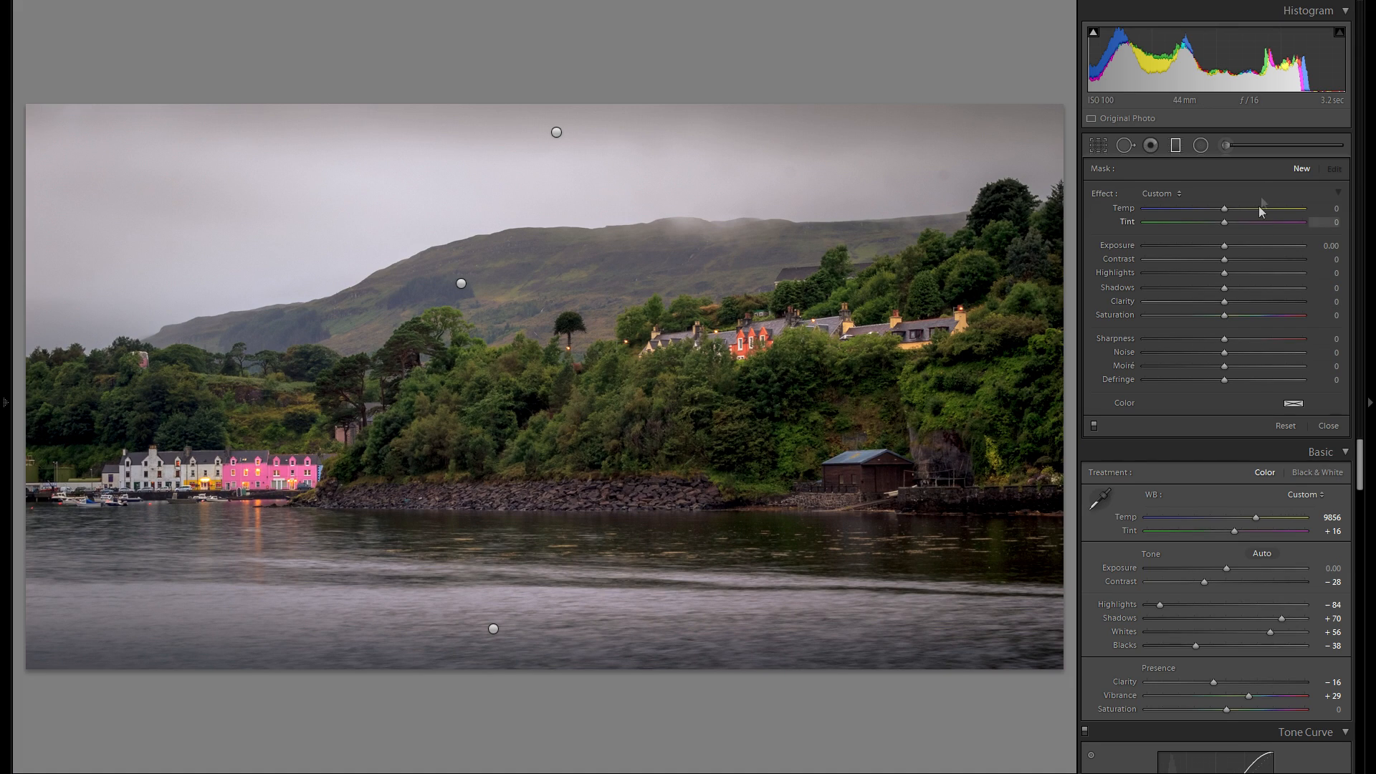
left_click_drag(203, 227, 728, 588)
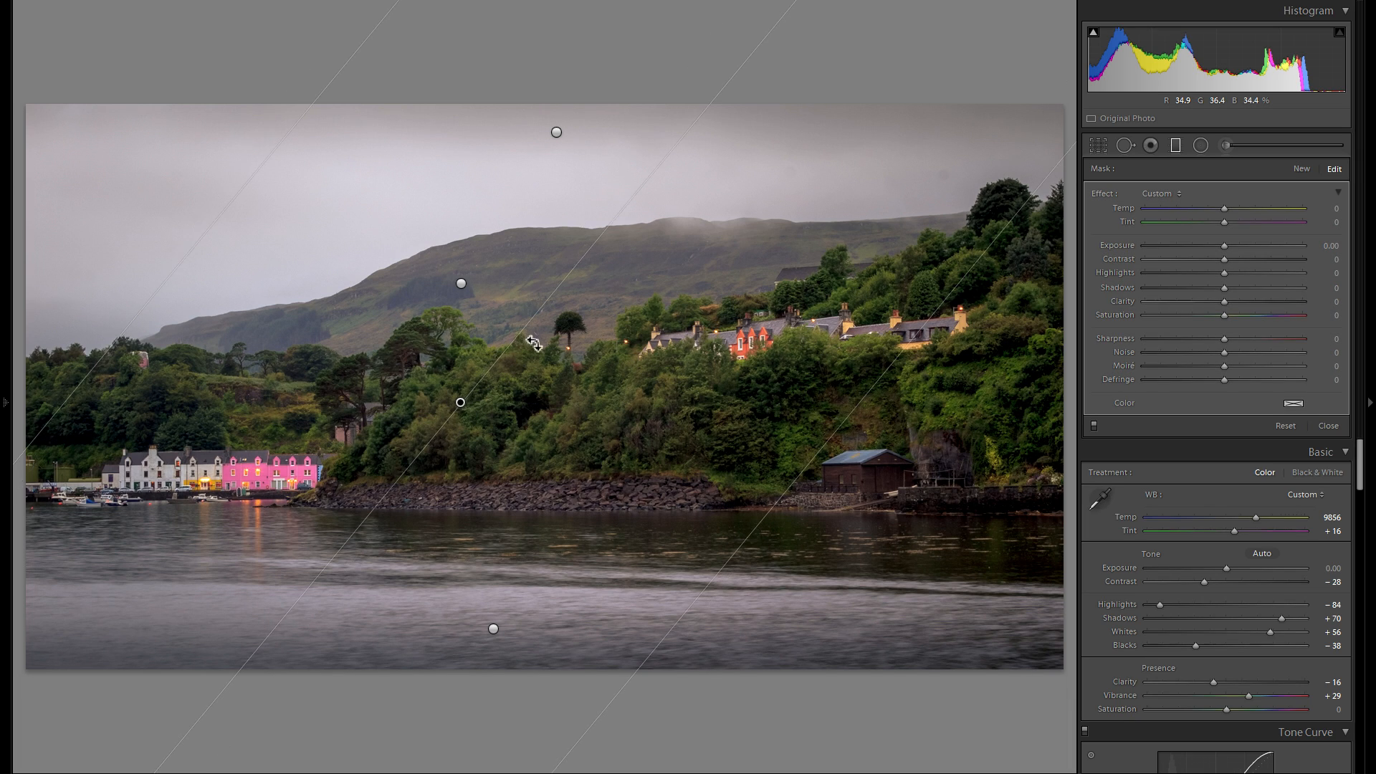
left_click_drag(1222, 247, 1225, 249)
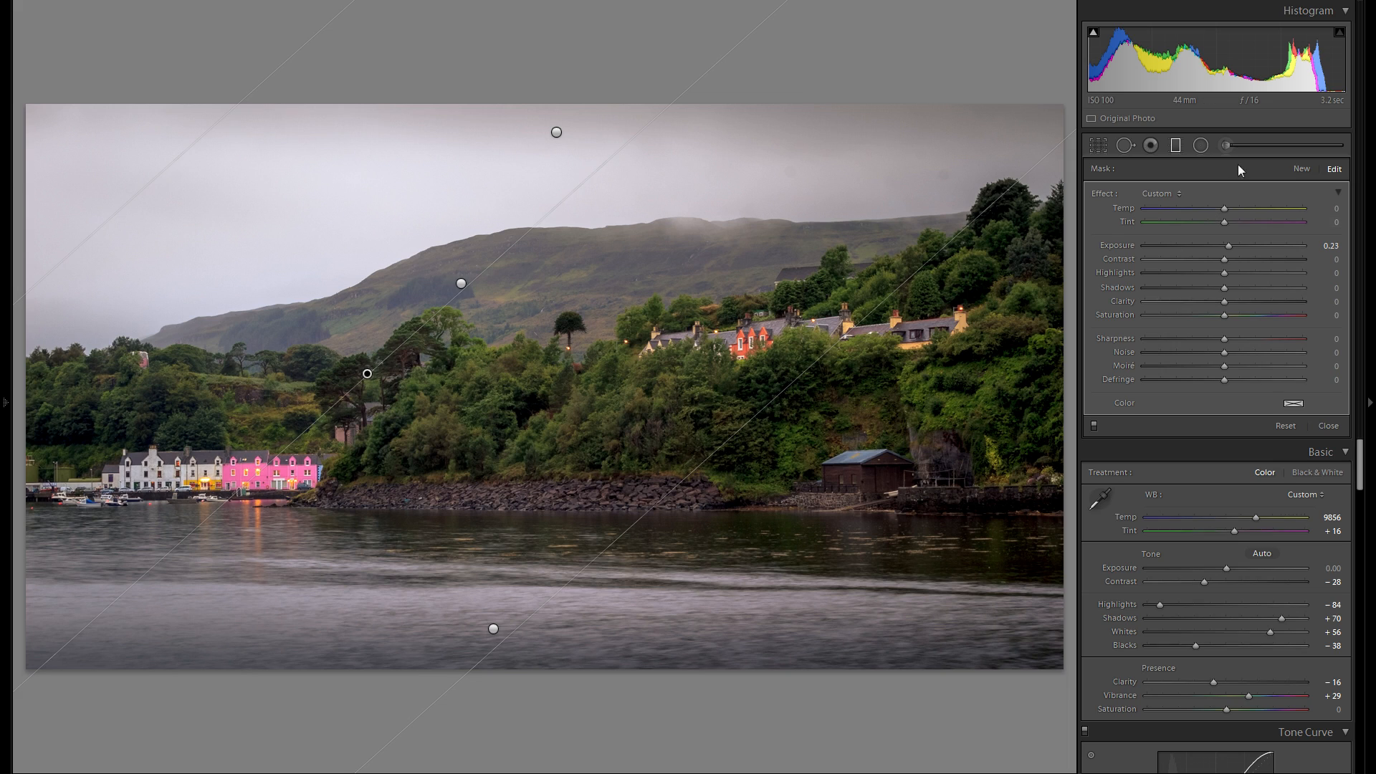
- Add a diagonal graduated filter from the right side with Exposure -0.31, shifting its centre slightly towards the village
left_click(1300, 170)
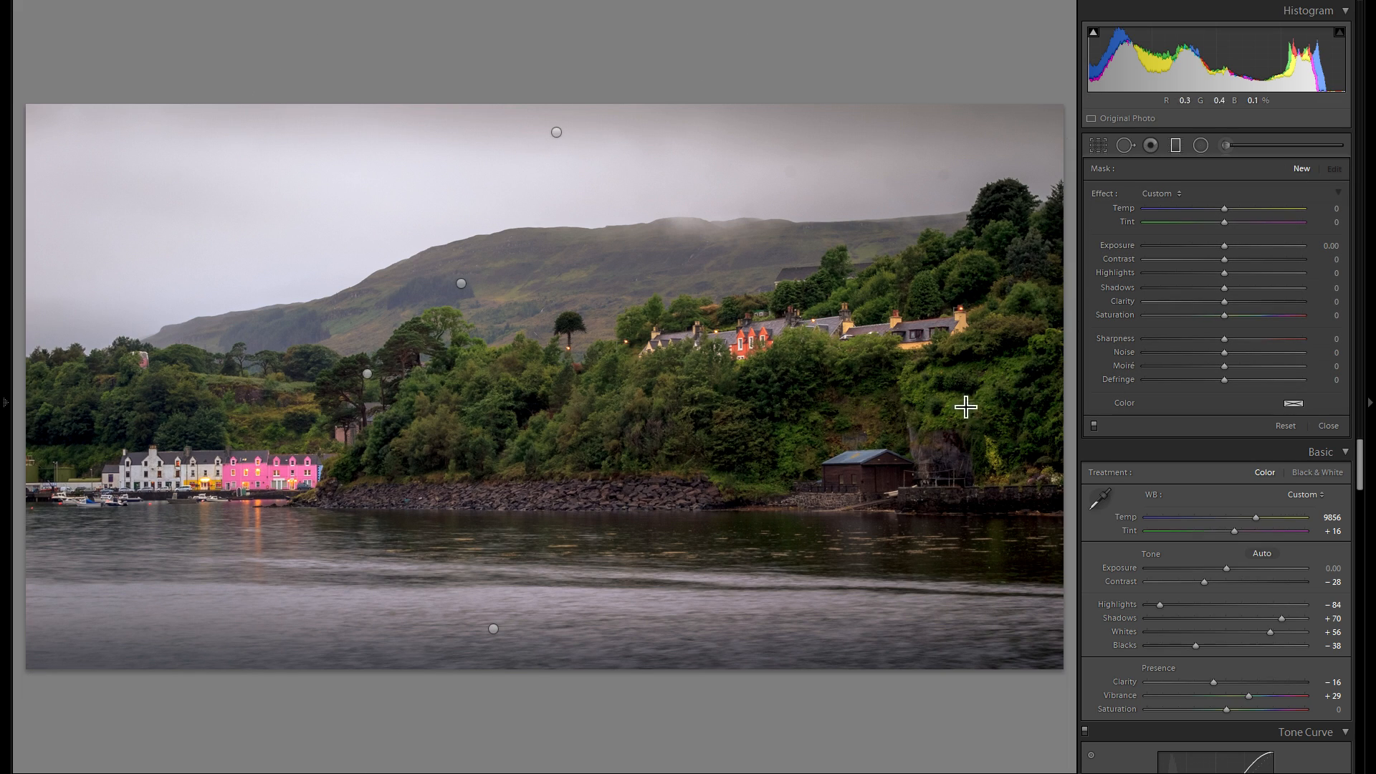
left_click_drag(869, 440, 333, 82)
left_click_drag(593, 251, 724, 366)
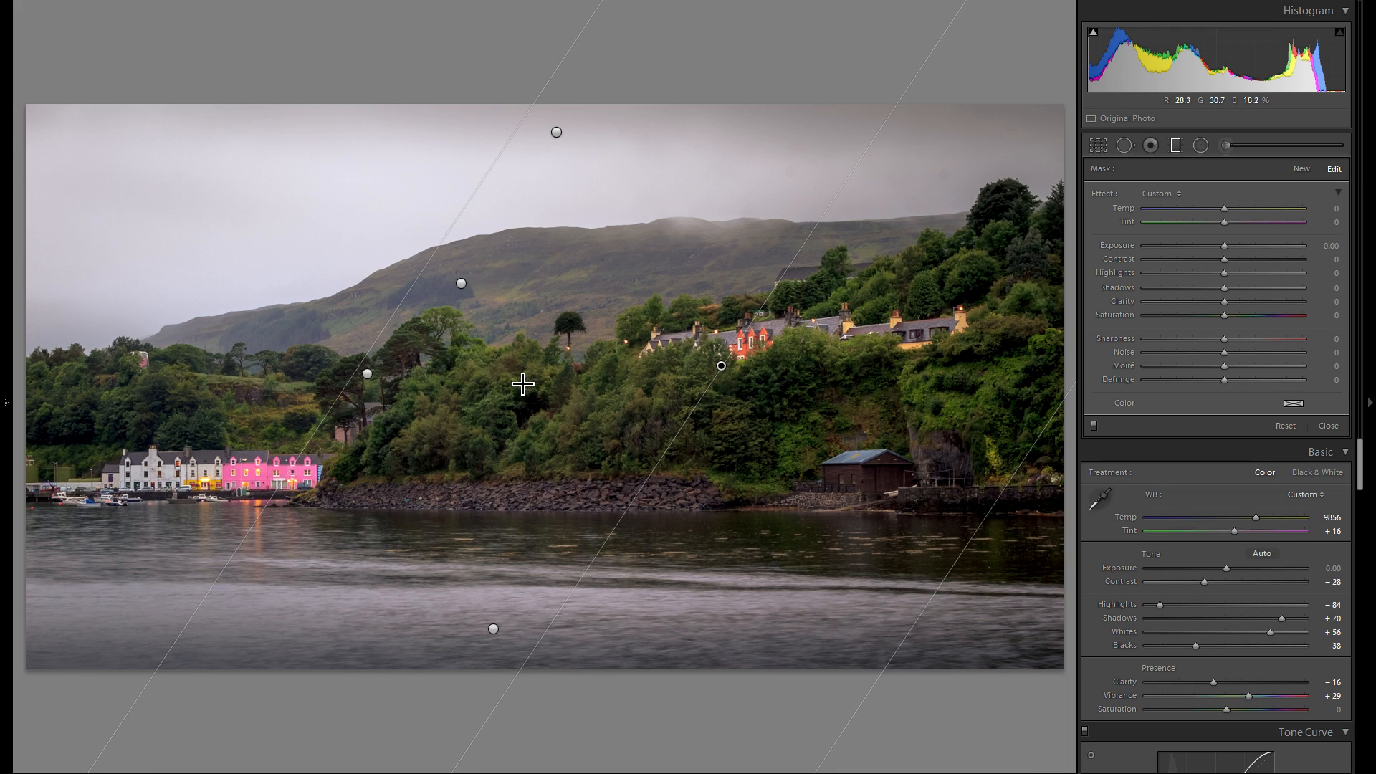
left_click_drag(1228, 251, 1222, 248)
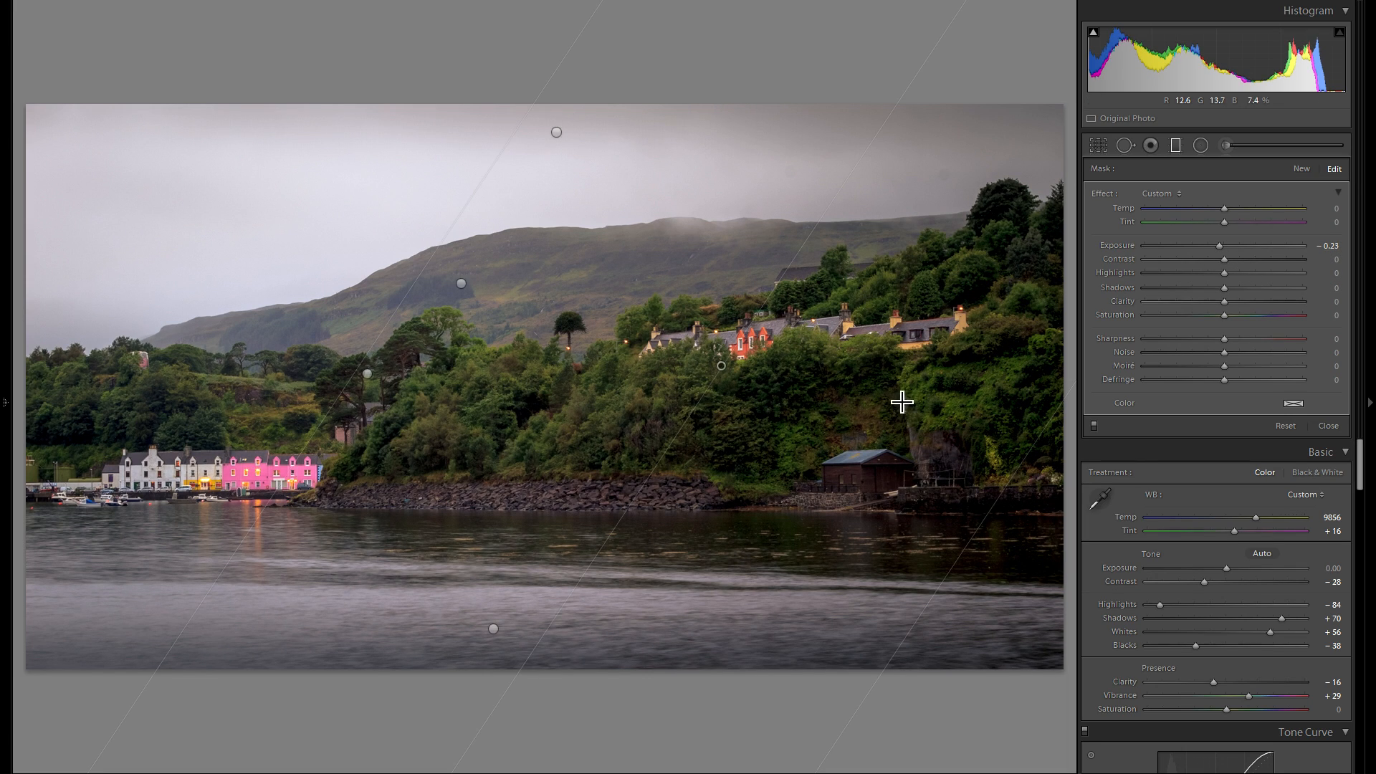
left_click_drag(678, 353, 665, 347)
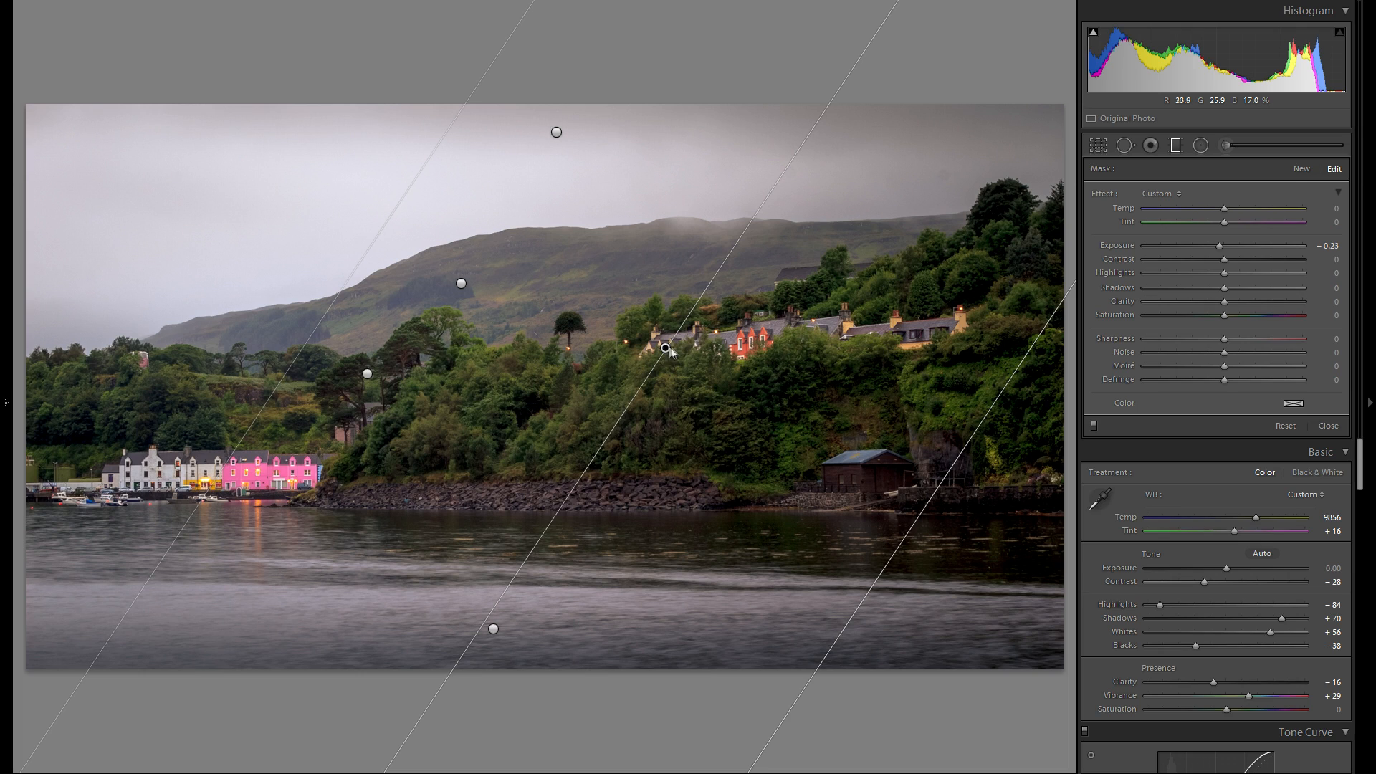
left_click_drag(1220, 248, 1218, 247)
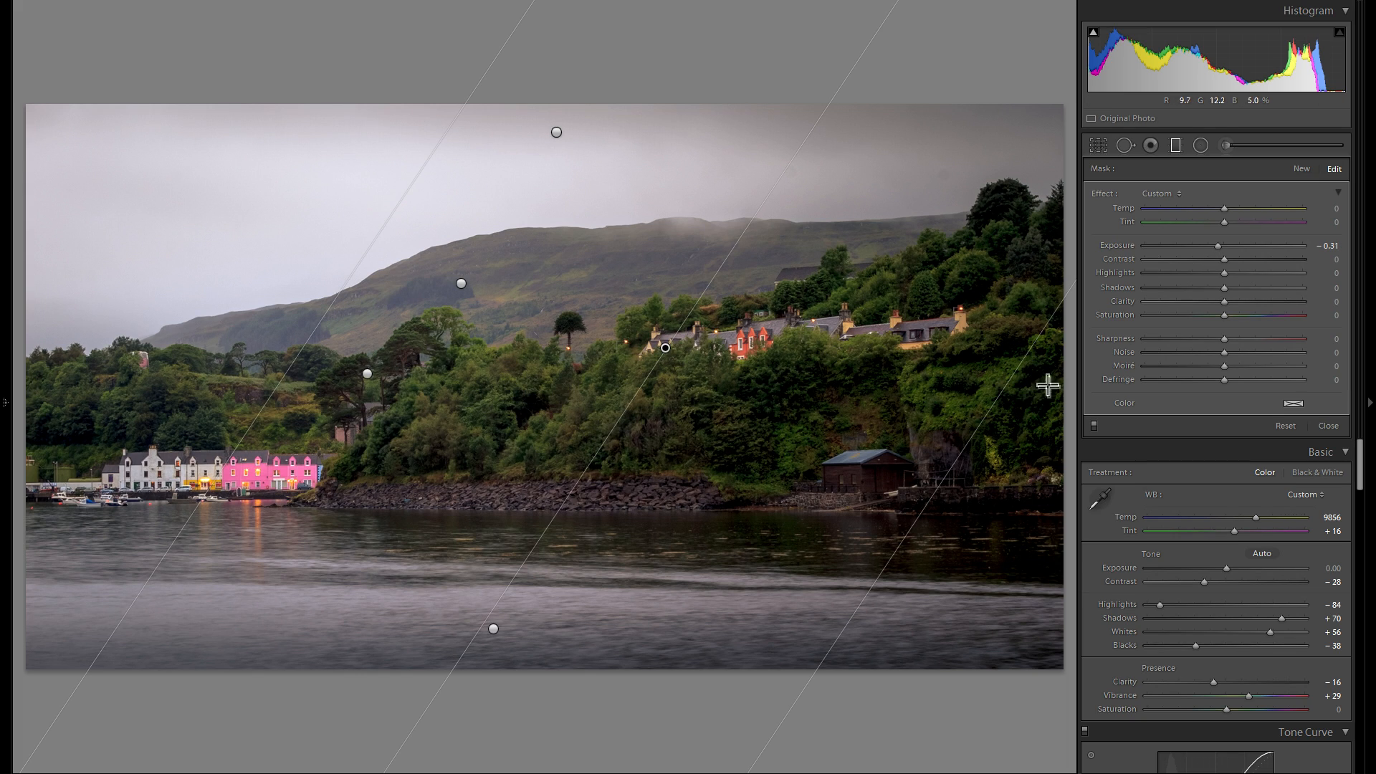
- Compare the photo with and without the graduated filters, and leave the Graduated Filter tool
left_click(1097, 427)
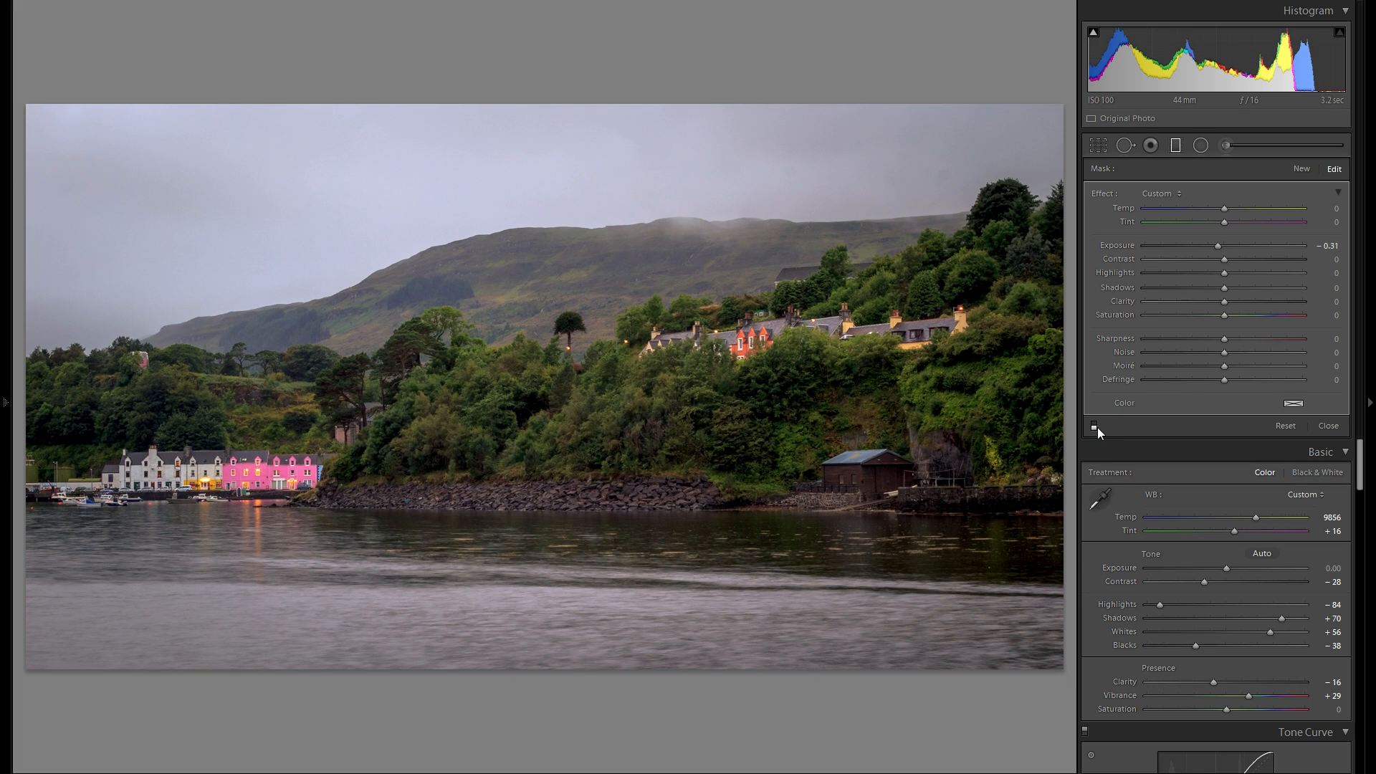
left_click(1094, 426)
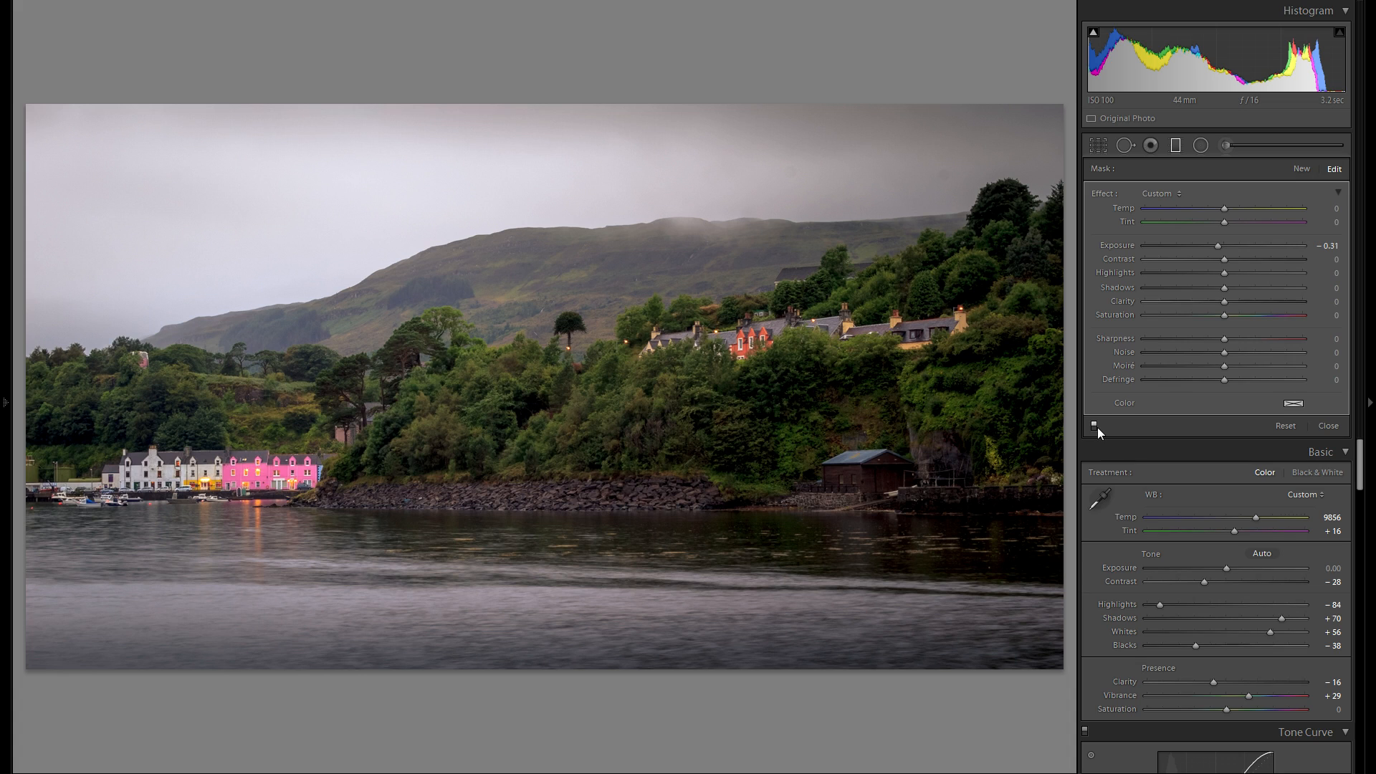
left_click(1172, 145)
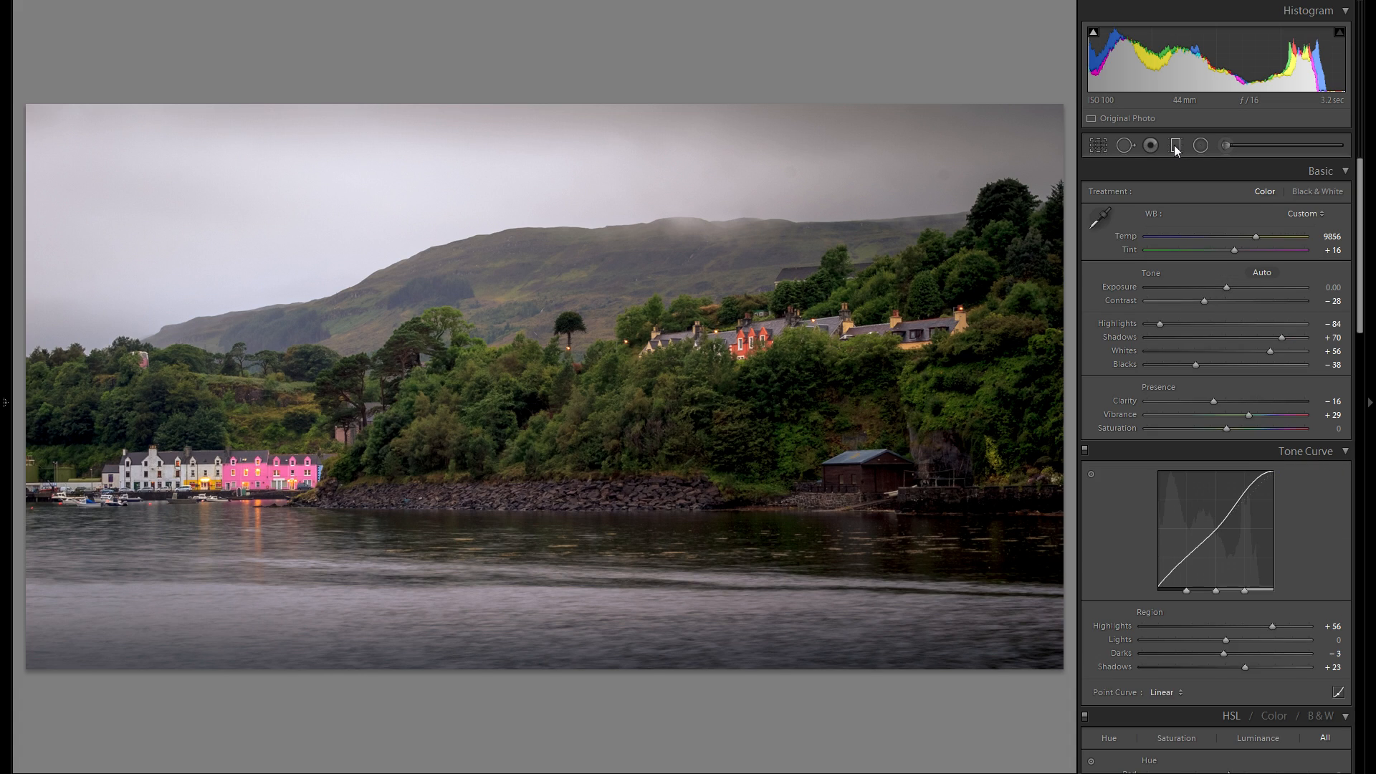
- Set the Temp of the graduated filter centred on the hill to -4 and leave the tool
left_click(1174, 147)
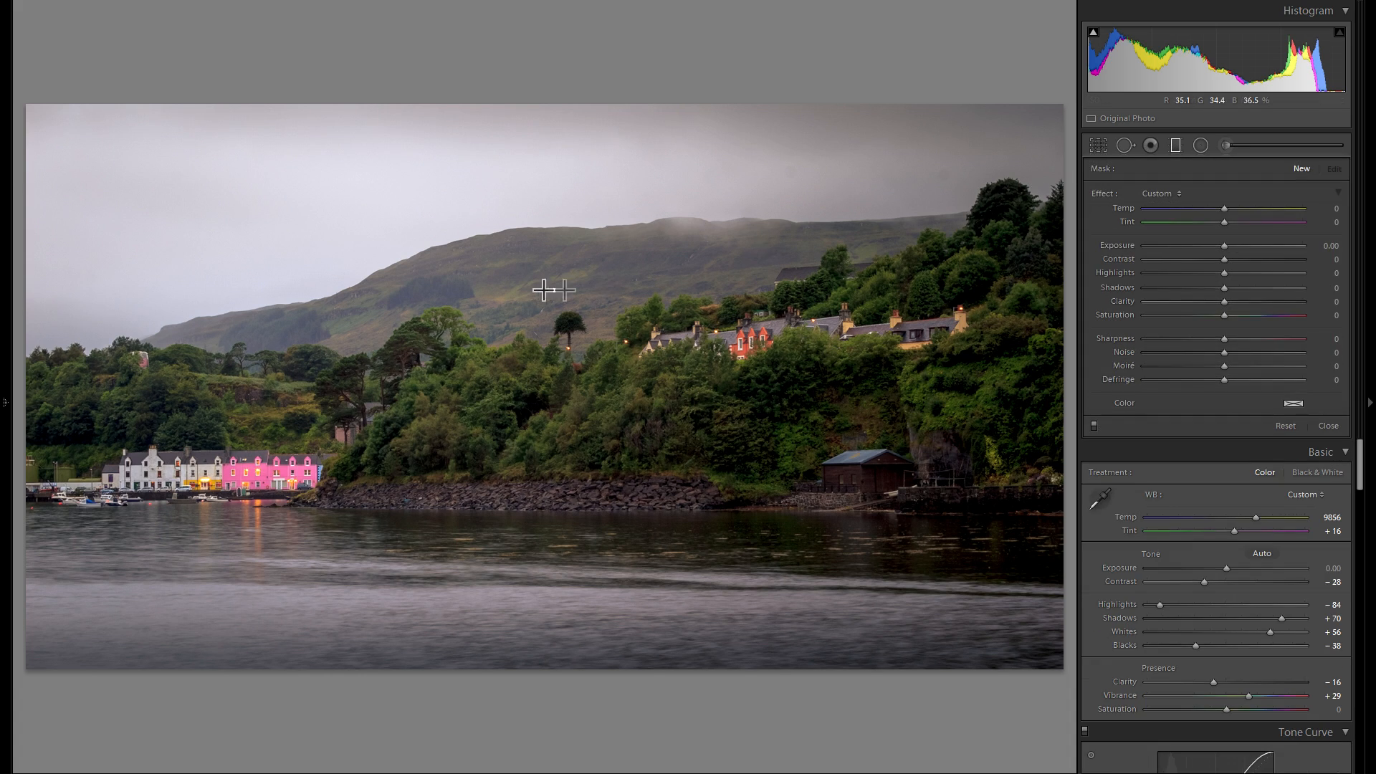
left_click(463, 285)
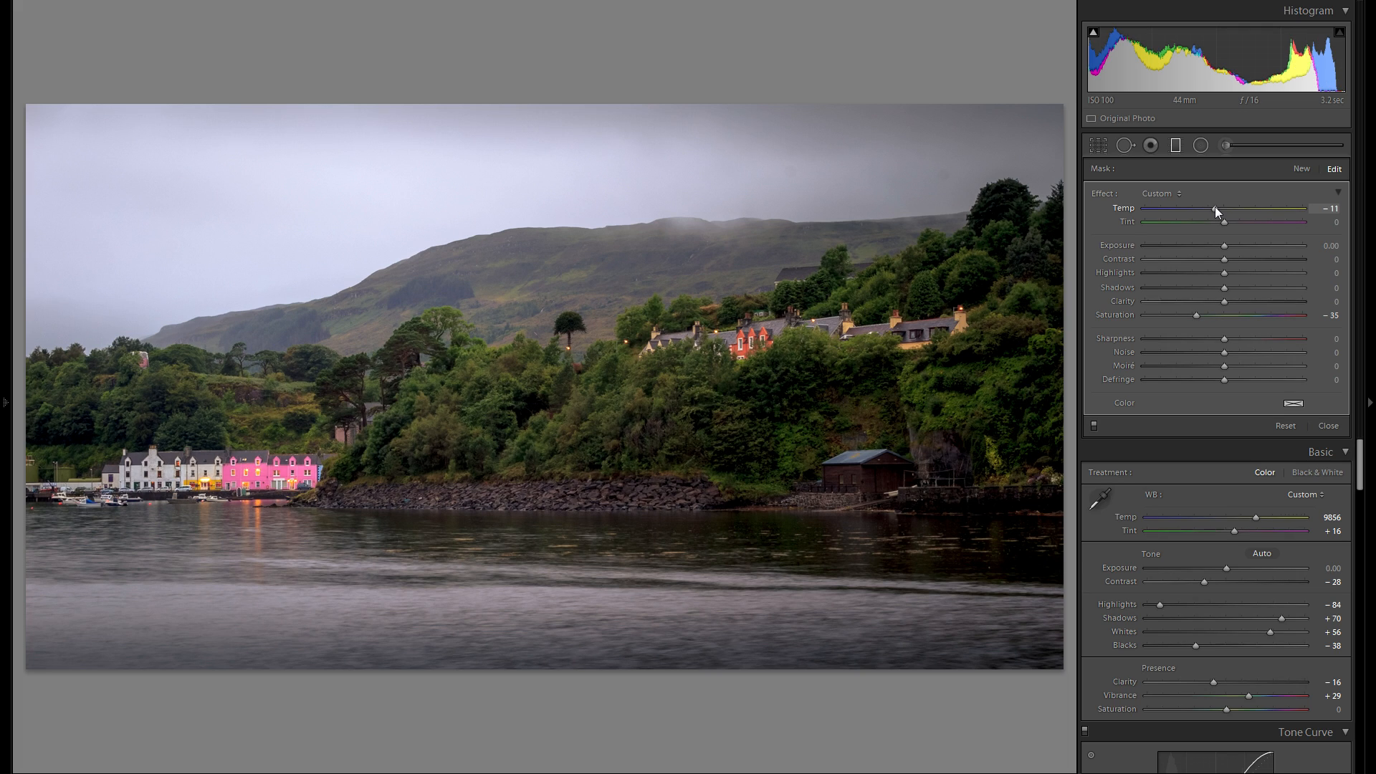
left_click_drag(1216, 208, 1218, 208)
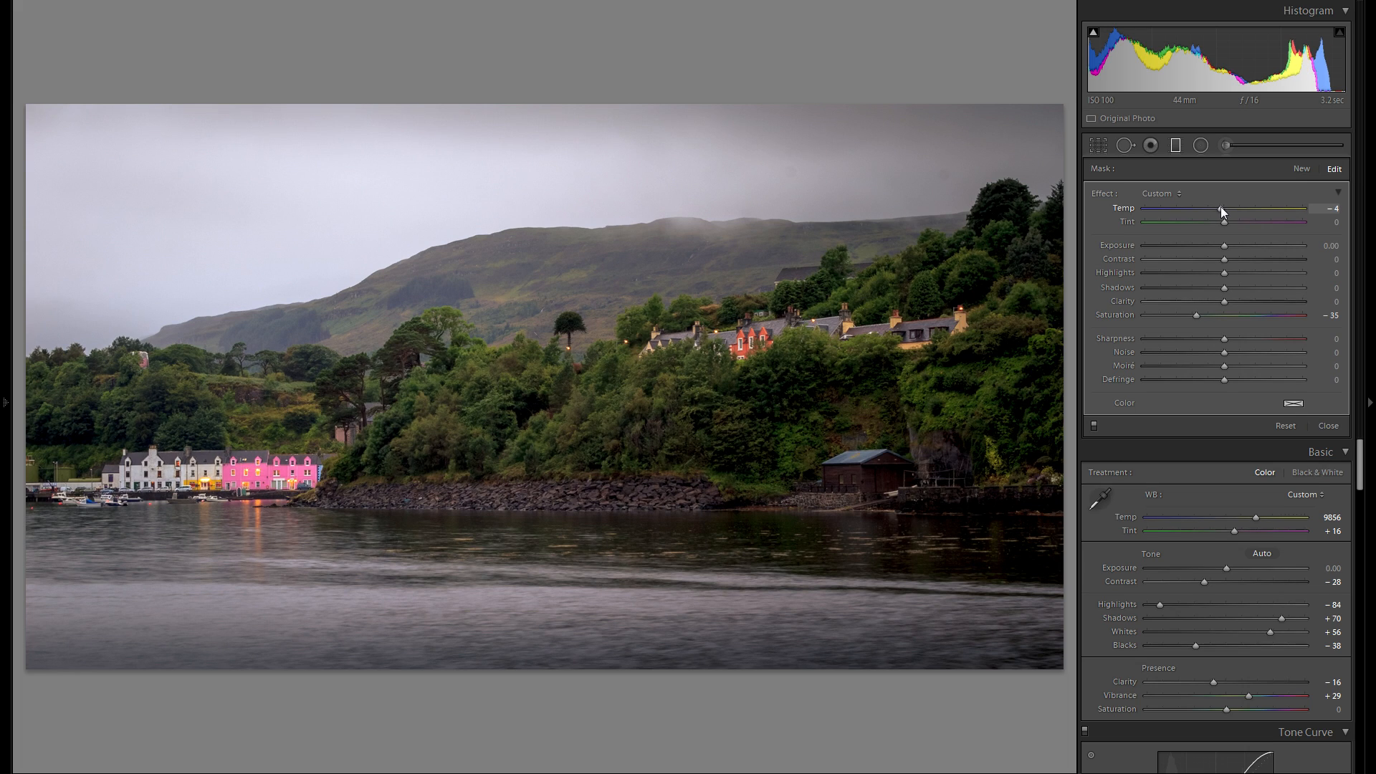
left_click(1179, 143)
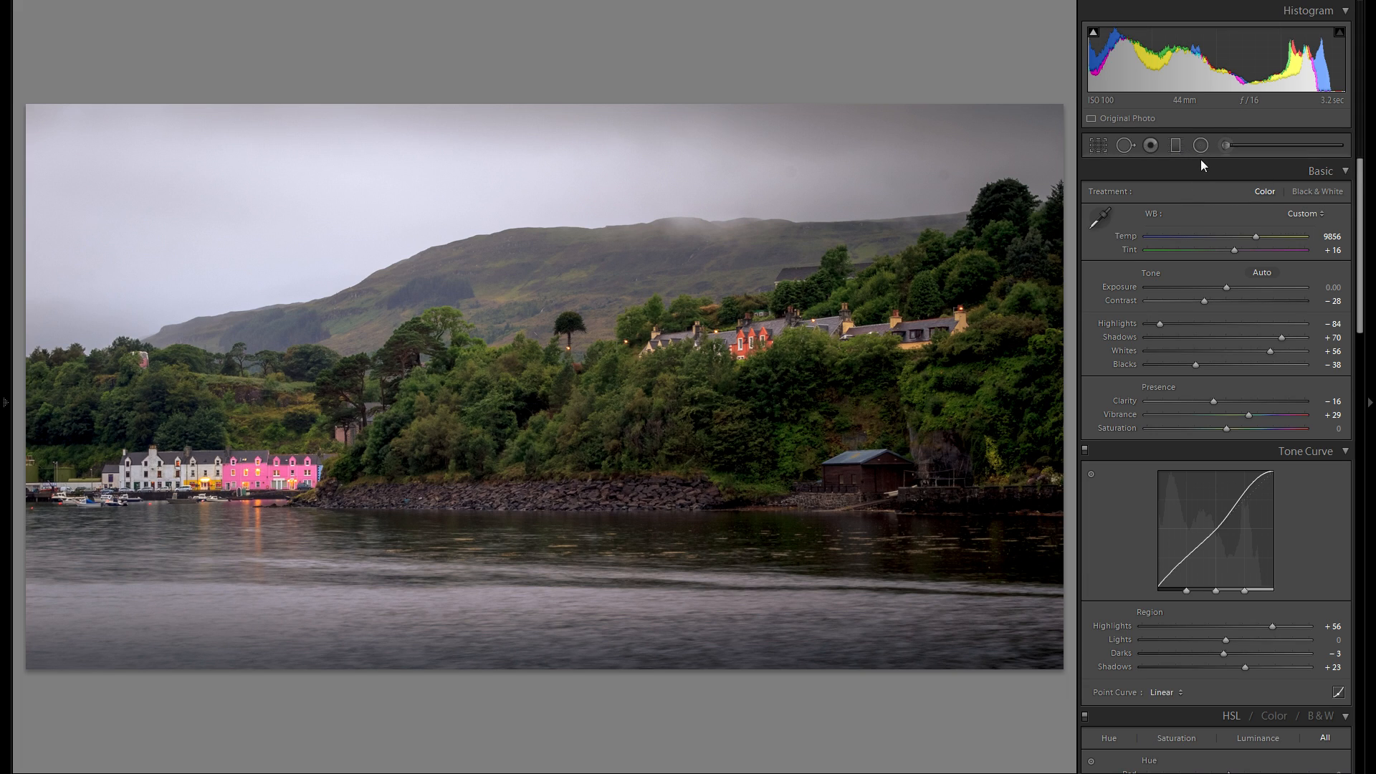
- Add a wide elliptical radial filter over the water with Feather 100, an inverted mask and Exposure 0.74
left_click(1201, 148)
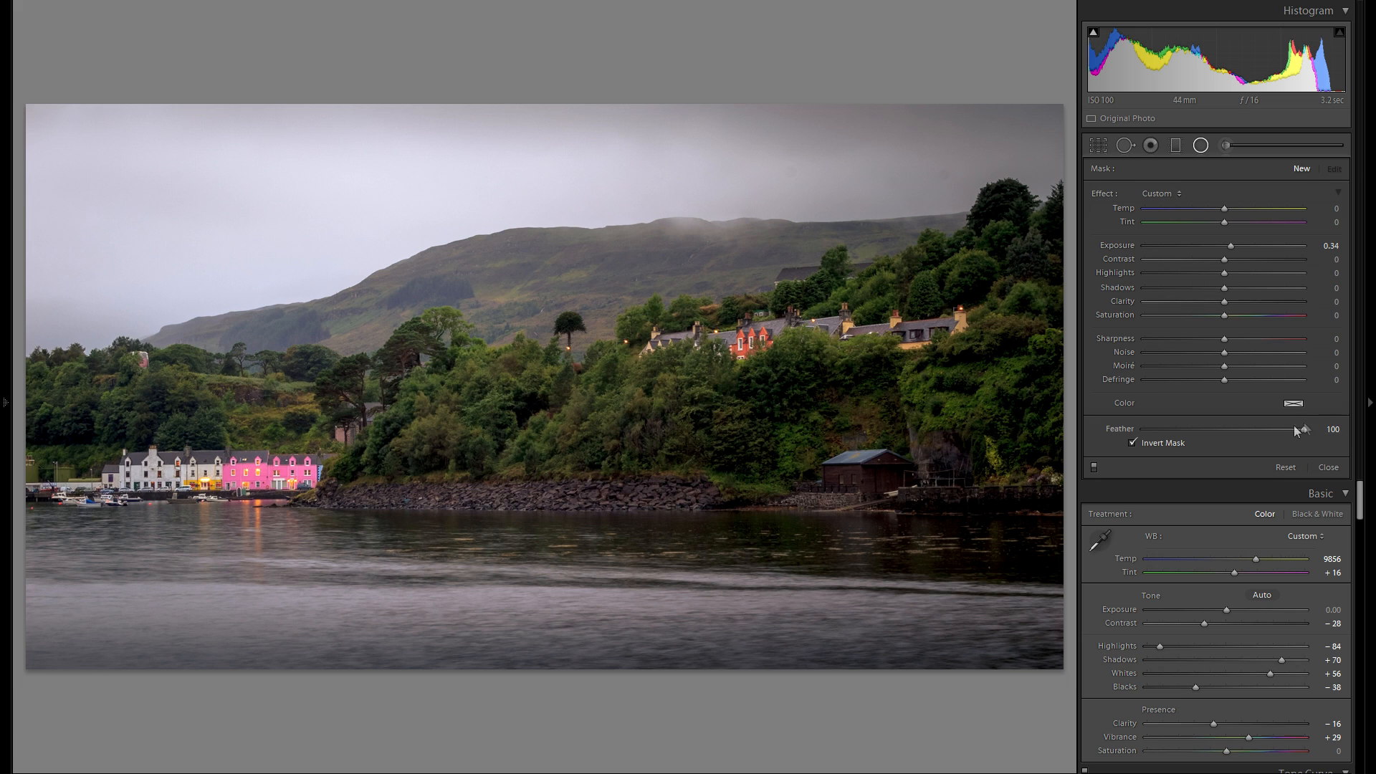
left_click_drag(704, 484, 676, 499)
mouse_move(436, 446)
left_mouse_down()
mouse_move(547, 464)
mouse_move(518, 497)
mouse_move(499, 490)
left_mouse_up()
left_click_drag(590, 485, 525, 580)
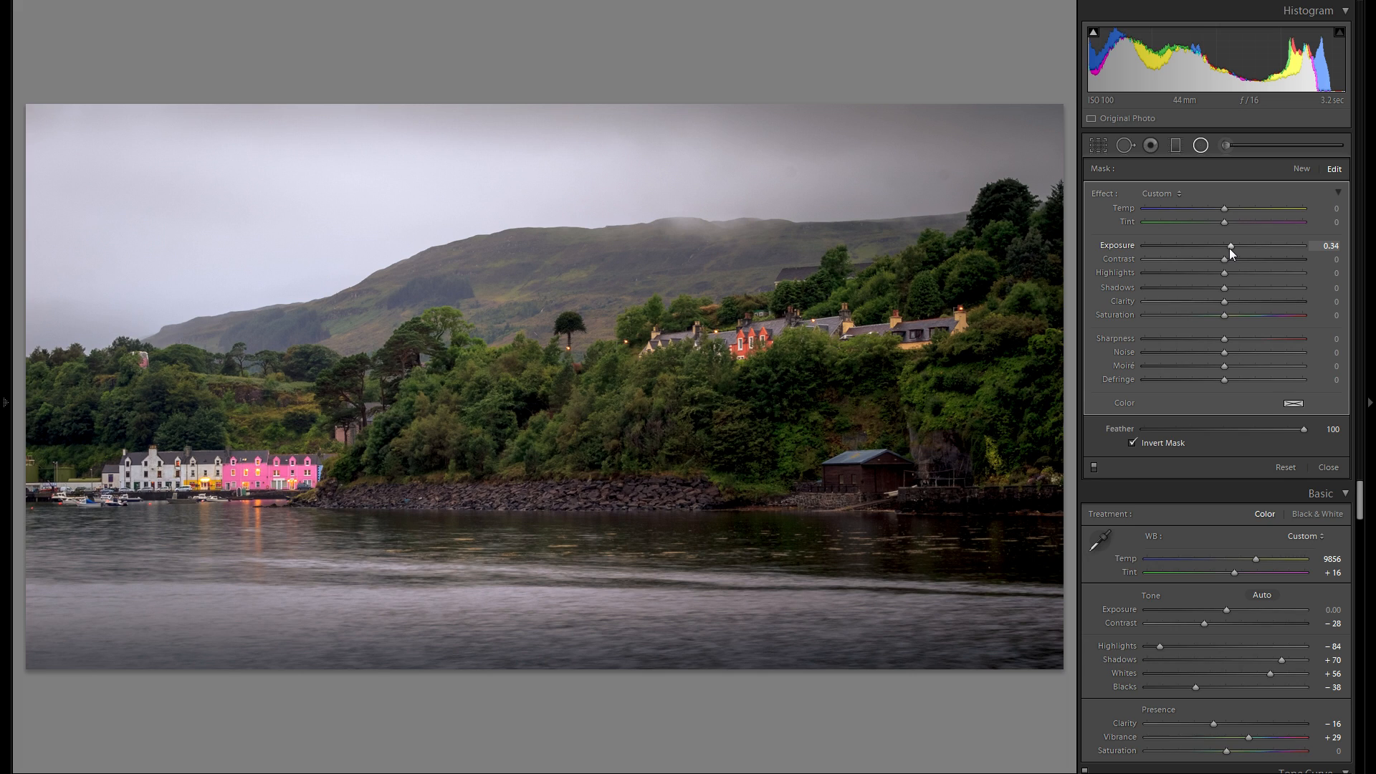
mouse_move(571, 577)
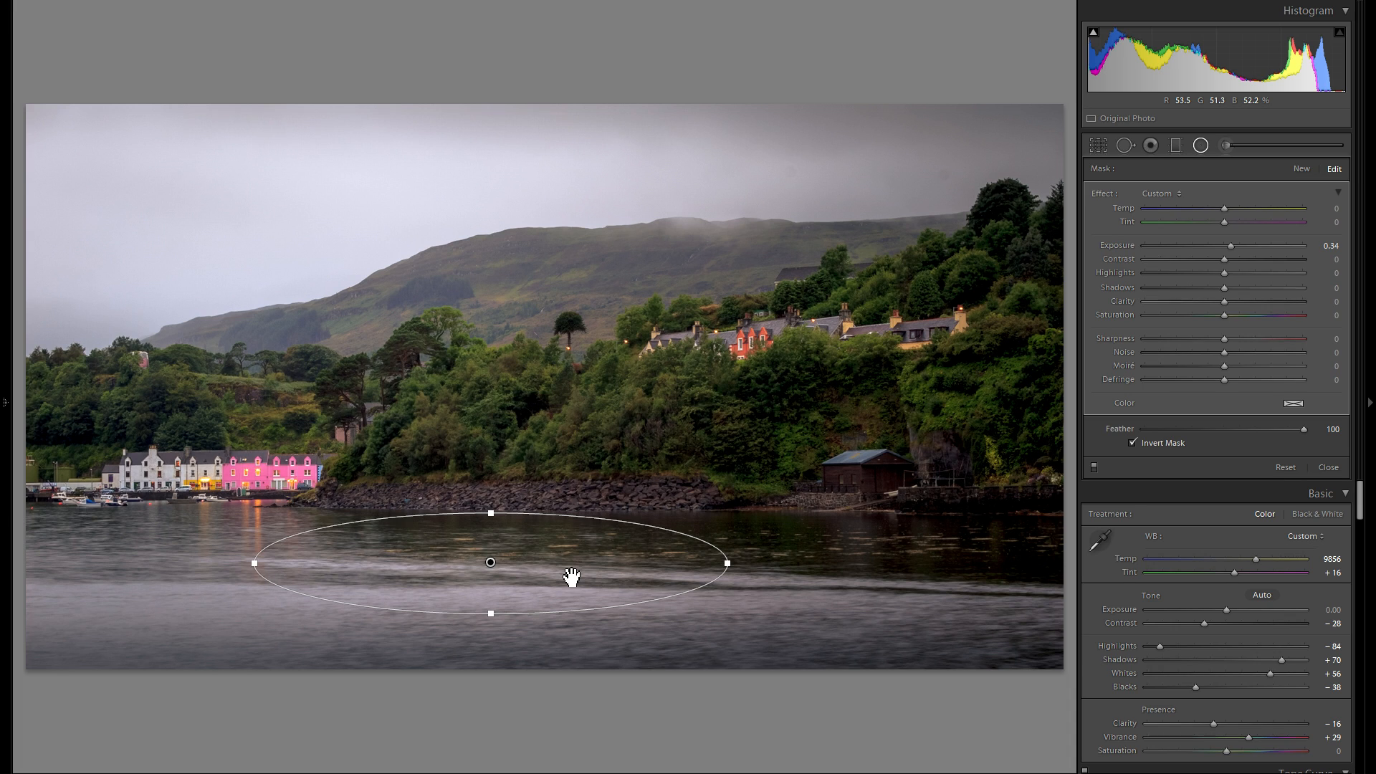
left_click_drag(1231, 246, 1238, 246)
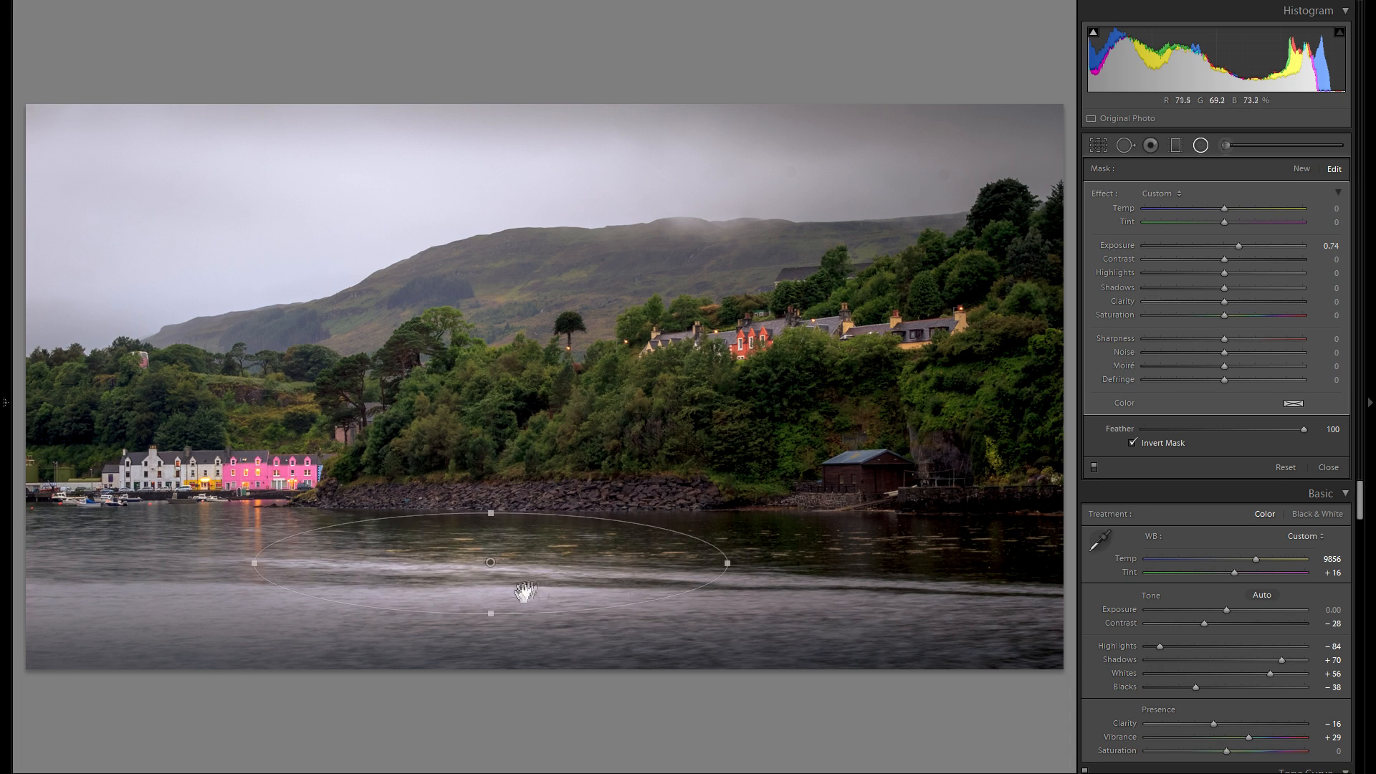
- Place radial filters over the mountain and the trees, brightening them with Exposure 1.14 and Clarity 36
left_click_drag(727, 564, 847, 564)
left_click_drag(586, 563, 681, 275)
left_click_drag(1238, 246, 1239, 246)
left_click_drag(1224, 302, 1252, 301)
left_click_drag(467, 414, 127, 405)
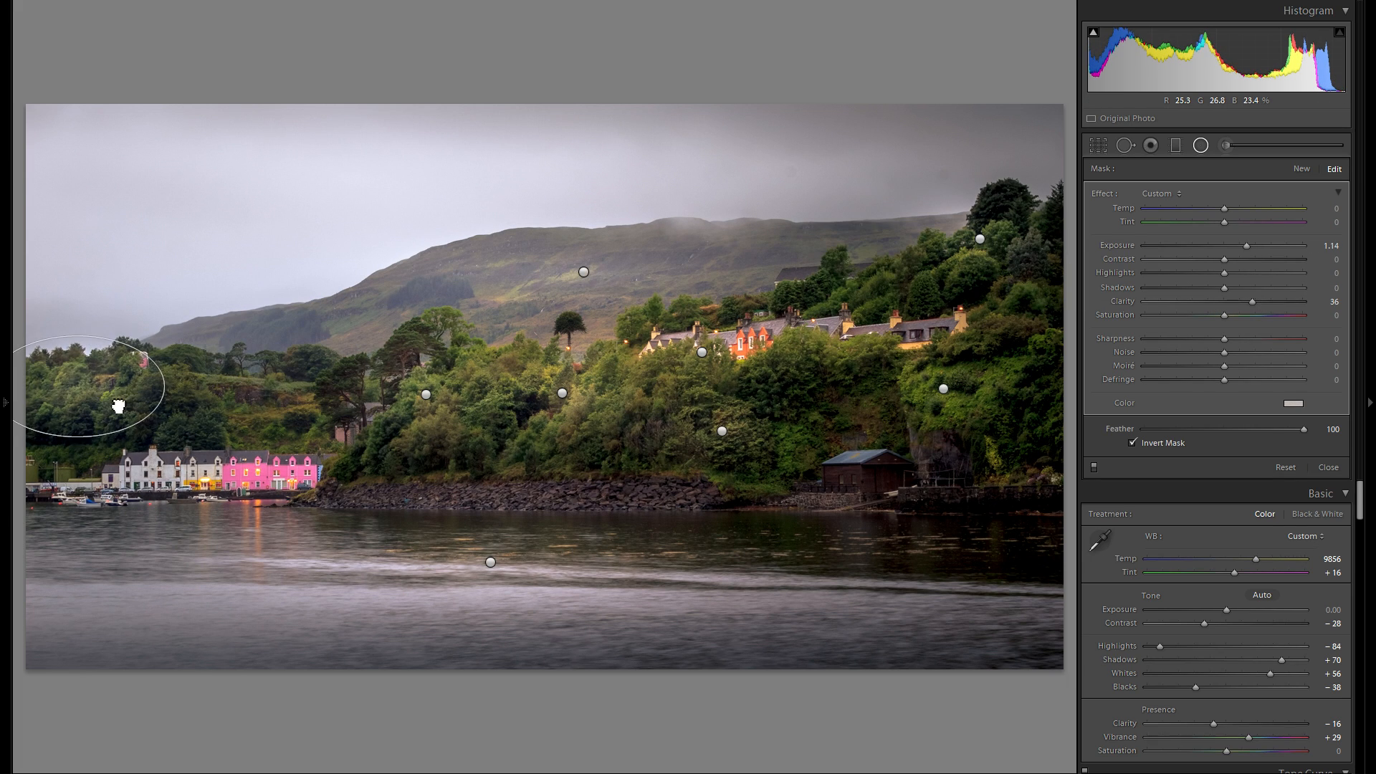
- Lower the Exposure and raise the Clarity of the radial filter over the left-bank trees, and reposition it
left_click_drag(1247, 246, 1241, 245)
left_click_drag(1252, 302, 1265, 302)
left_click_drag(173, 388, 187, 393)
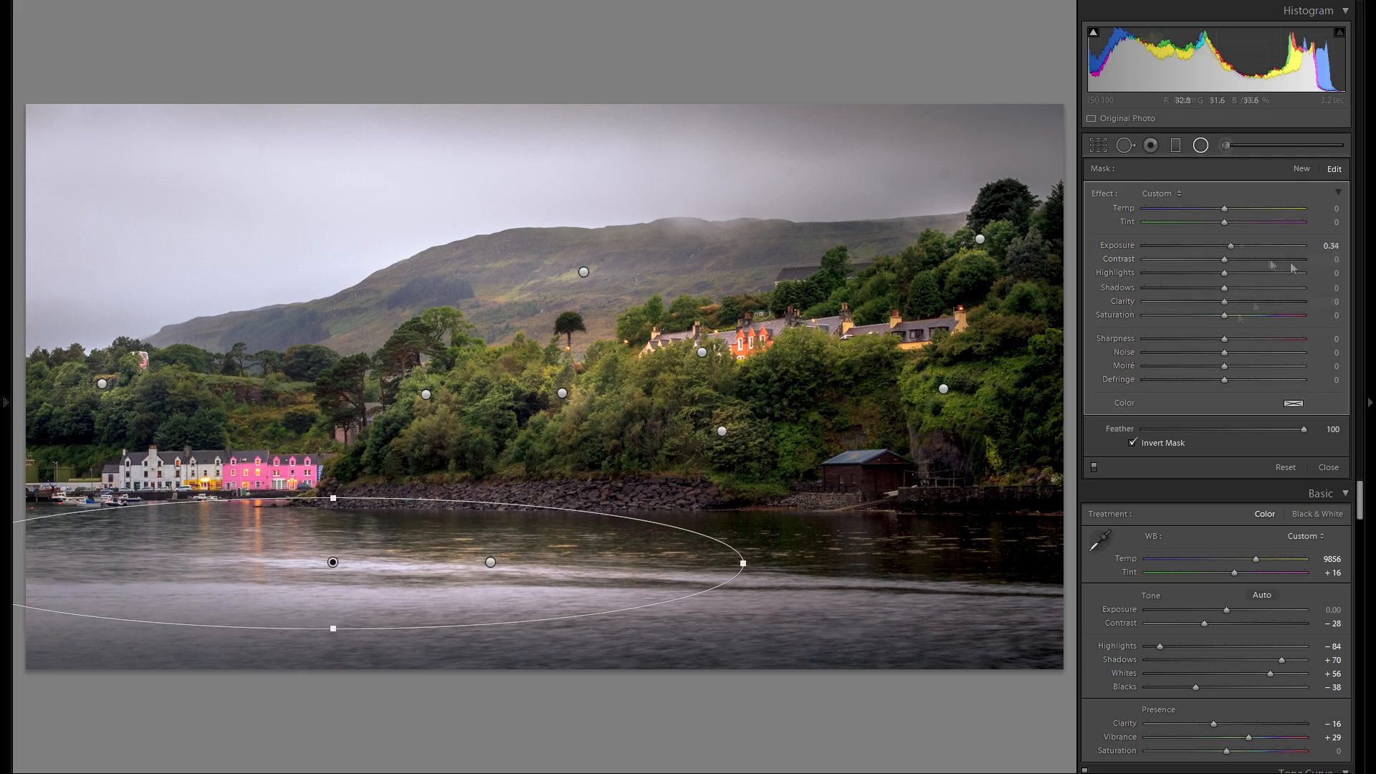
- Add more radial filters over the mountain slopes, water, boathouse and rocky shore, using Exposure 0.67 and Clarity 32 on the rocks
left_click_drag(427, 289, 416, 322)
left_click_drag(303, 311, 302, 296)
left_click_drag(1241, 246, 1214, 245)
left_click_drag(1224, 259, 1262, 258)
left_click(746, 283)
left_click_drag(765, 265, 979, 486)
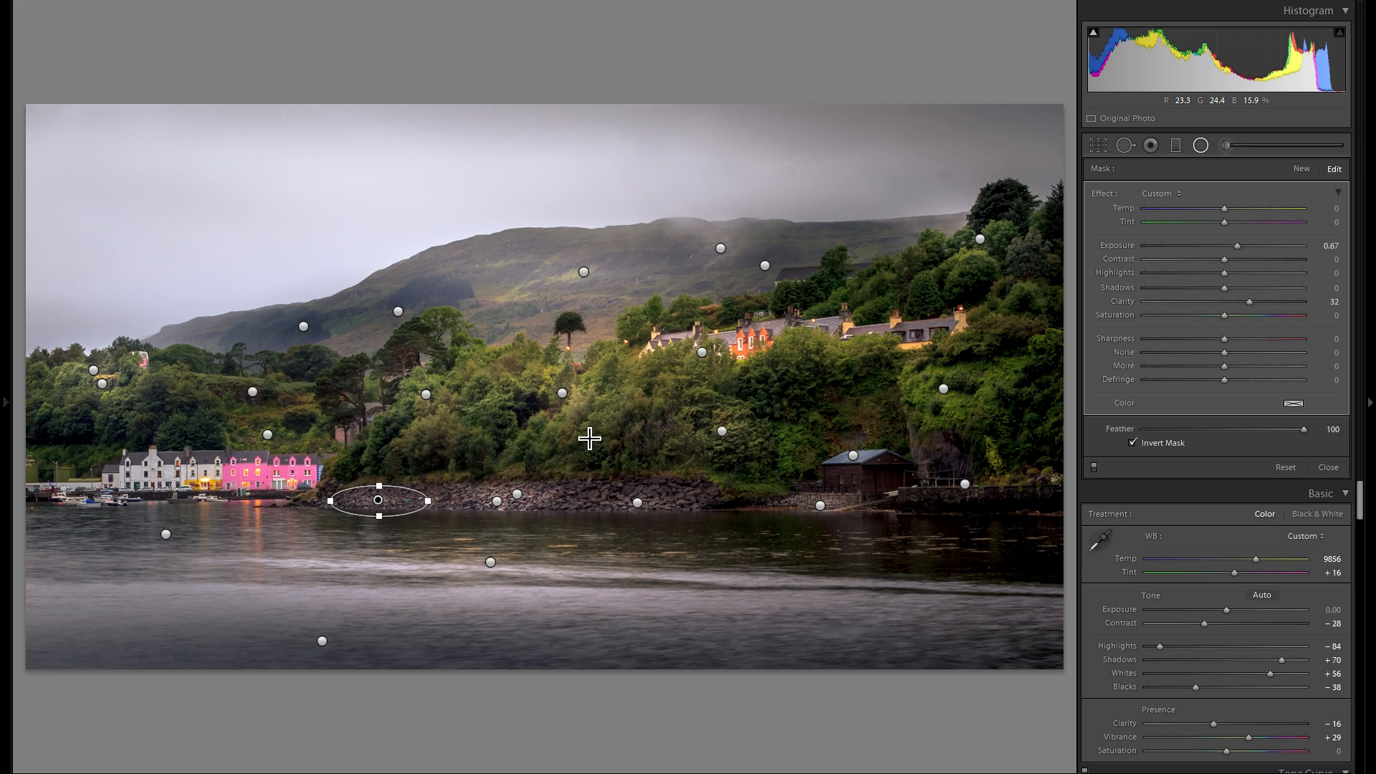
- Inspect the radial filters on the mountain, the rocky shore and beside the boathouse, hiding and showing their pins
left_click(584, 275)
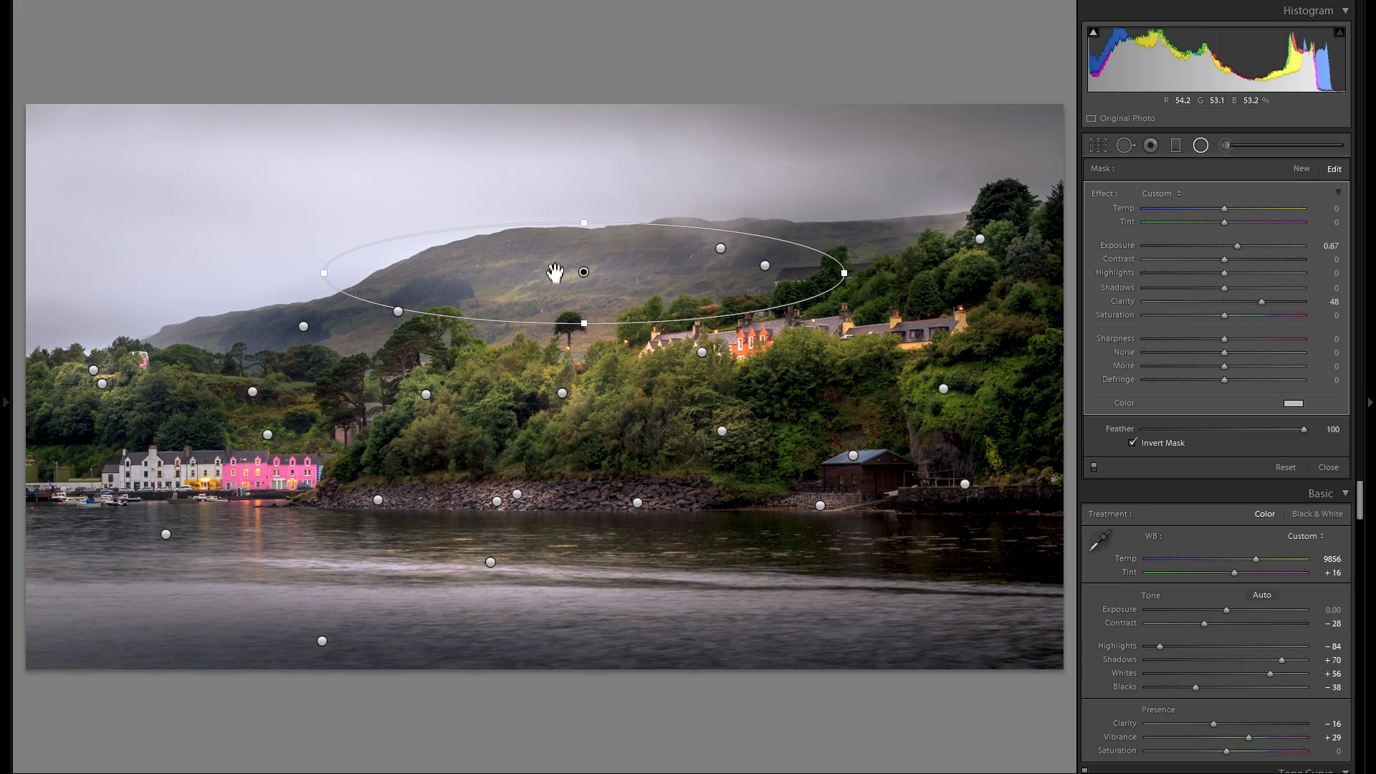
left_click(379, 500)
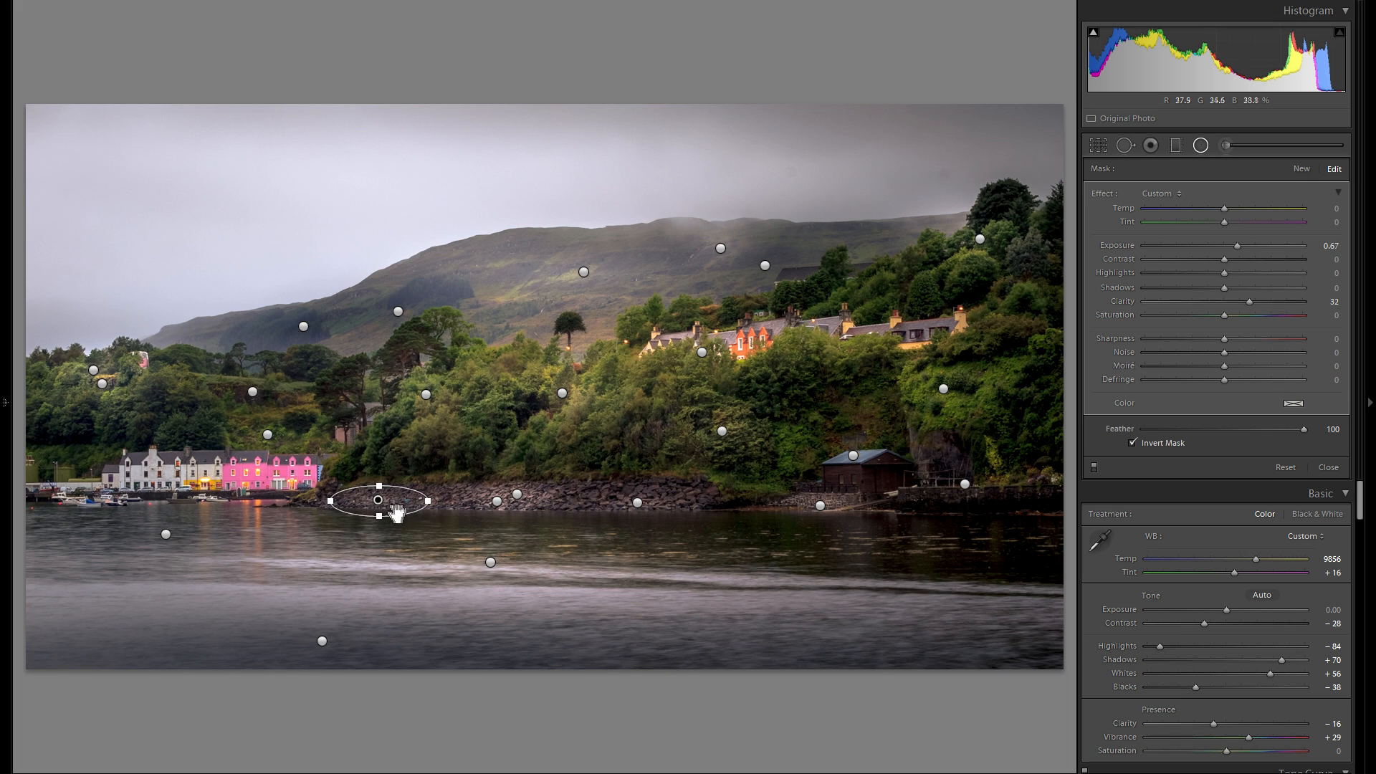
key("h")
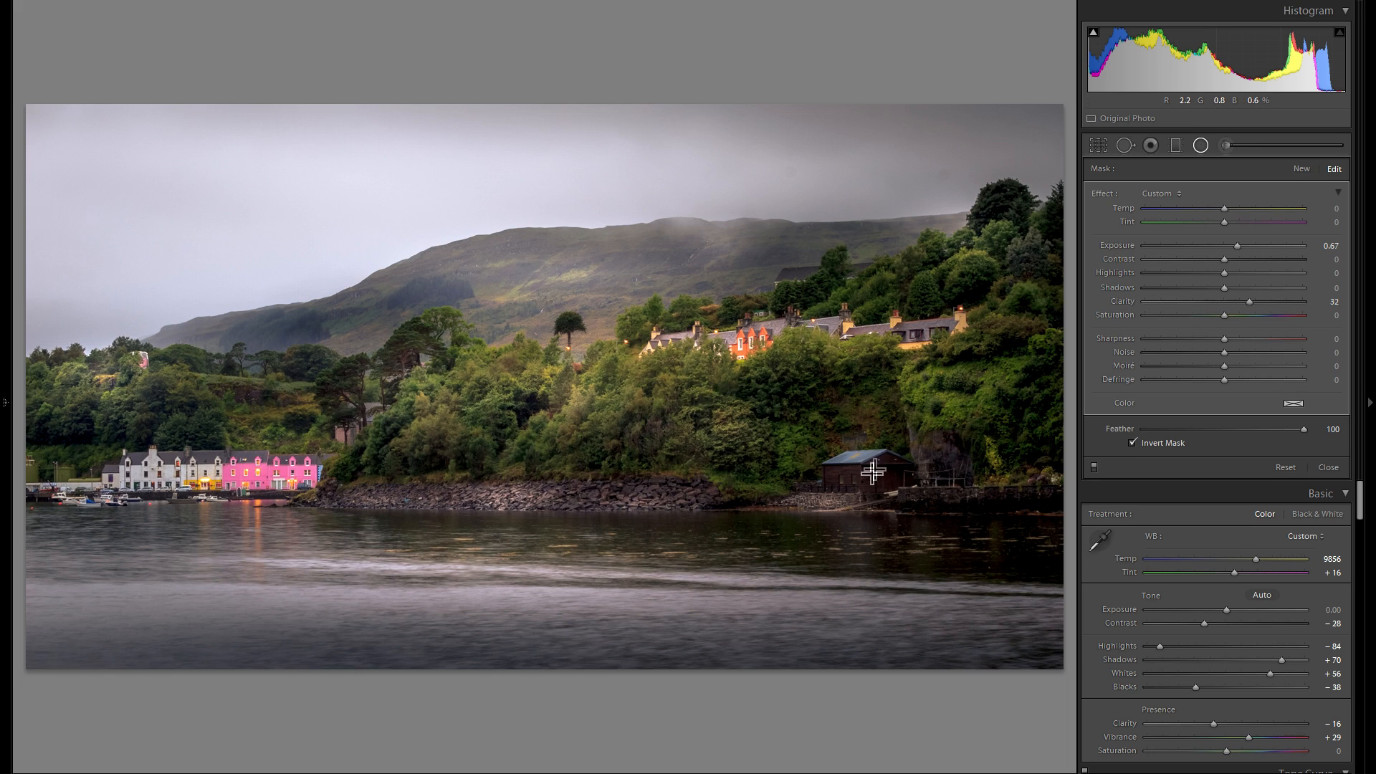
key("h")
left_click(820, 505)
key("h")
- Compare the photo with and without the radial filters, leaving them enabled
left_click(1093, 467)
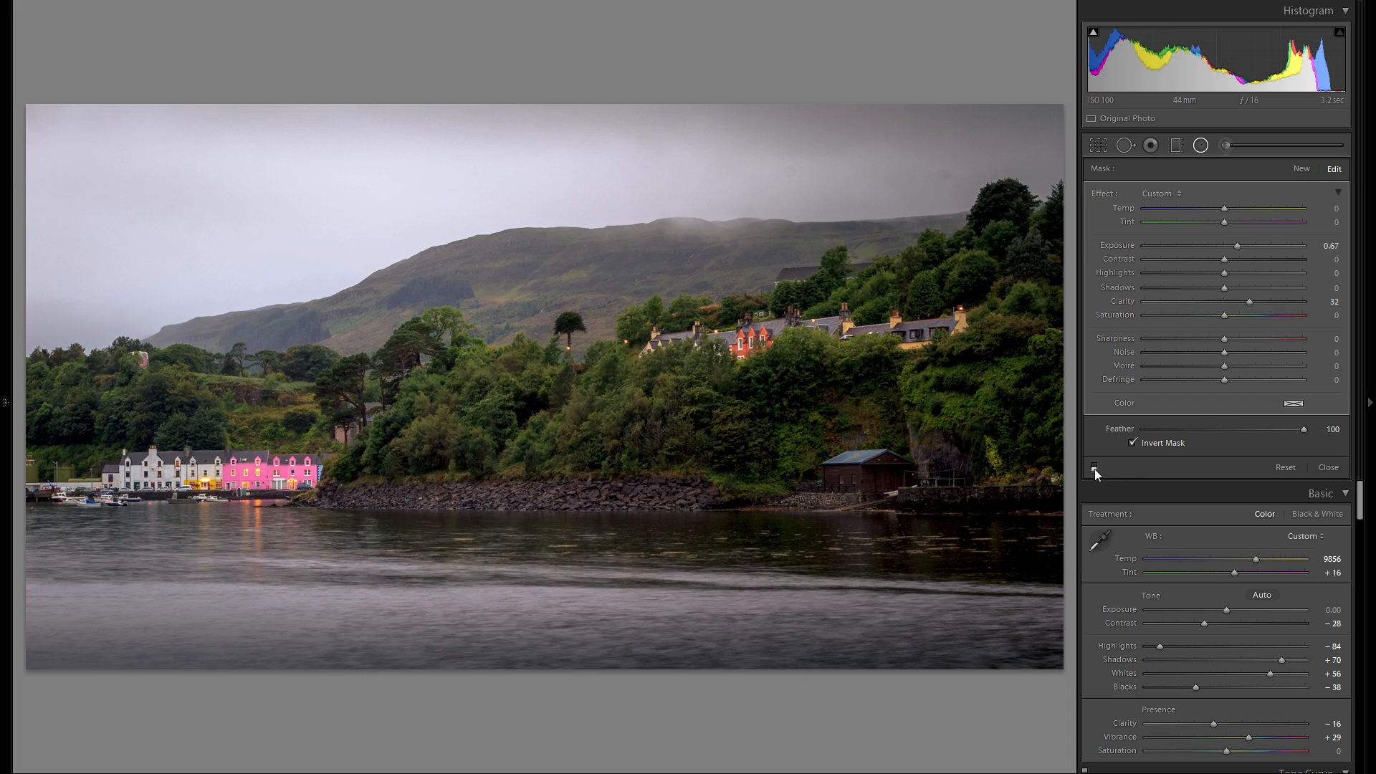
left_click(1095, 468)
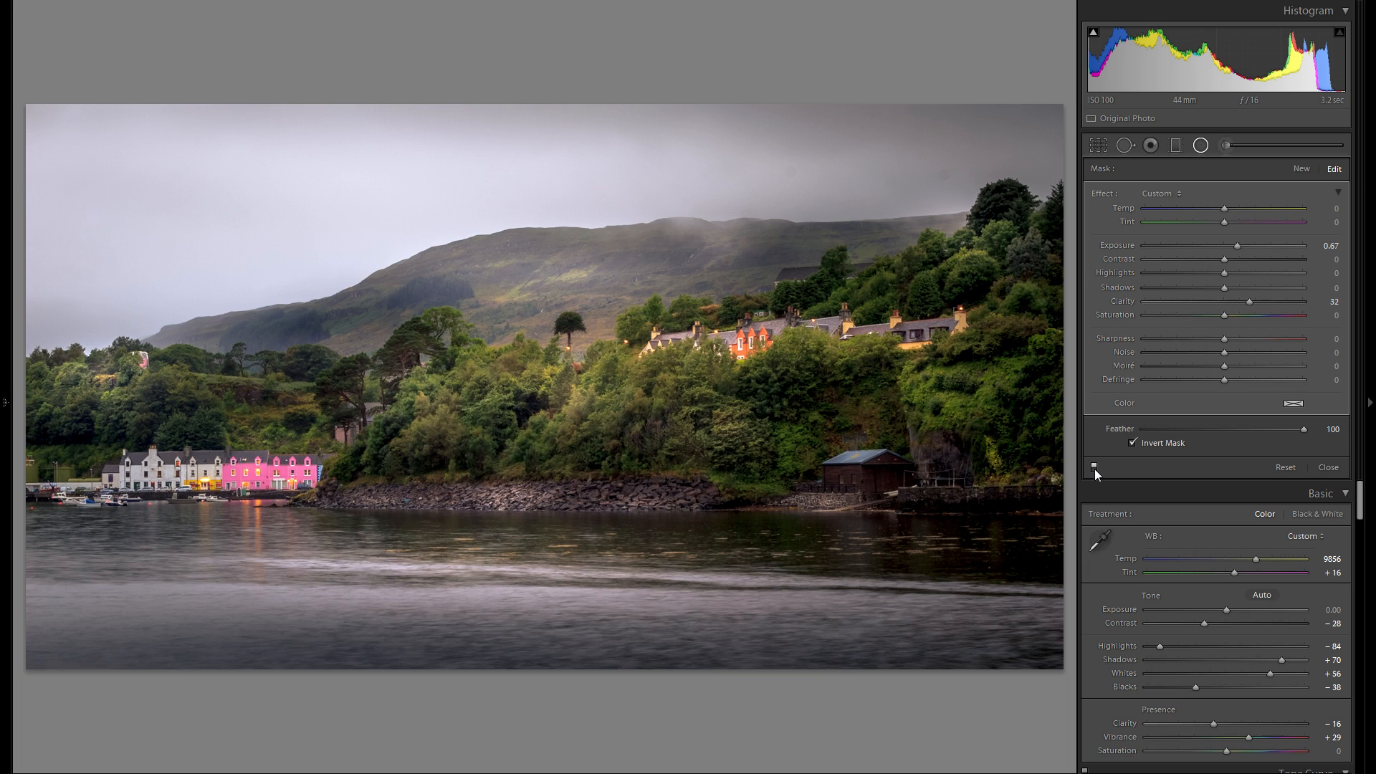
left_click(1095, 467)
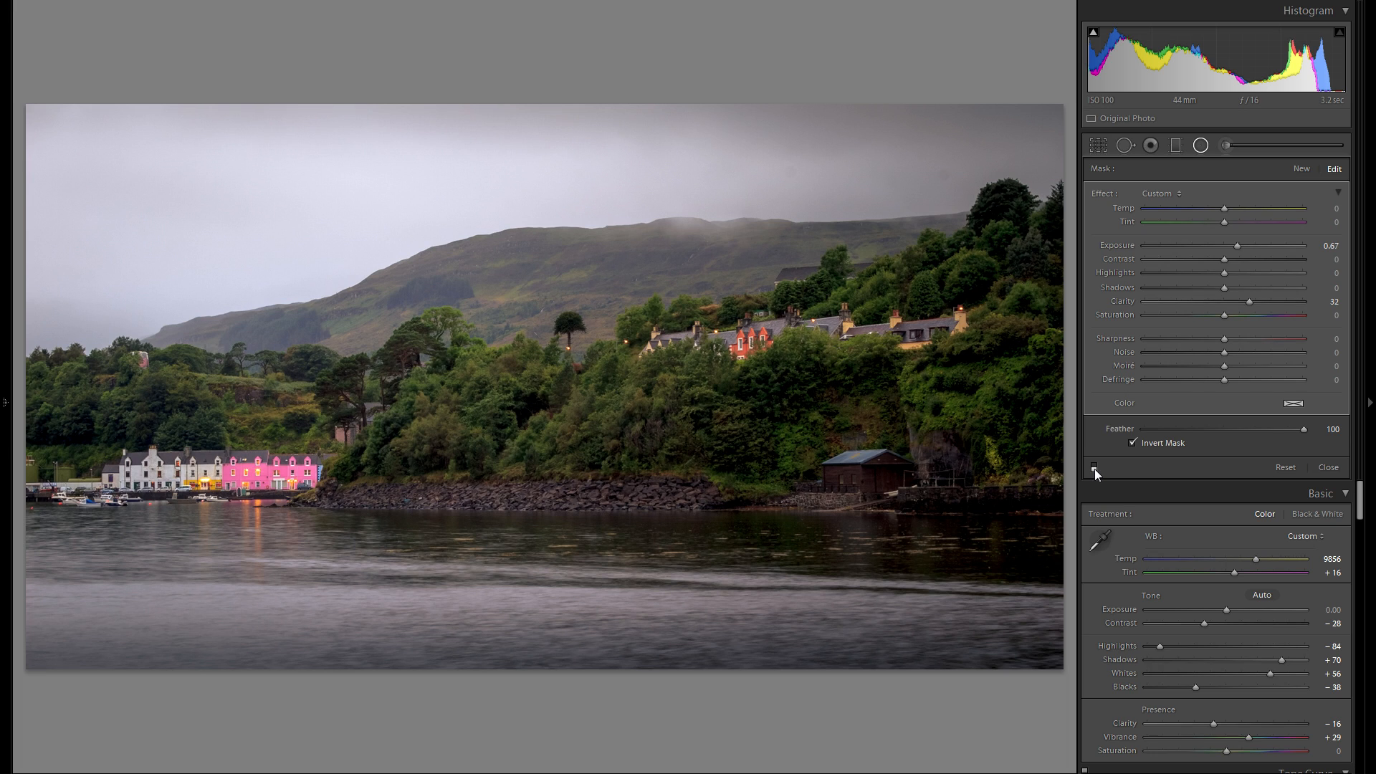
left_click(1093, 468)
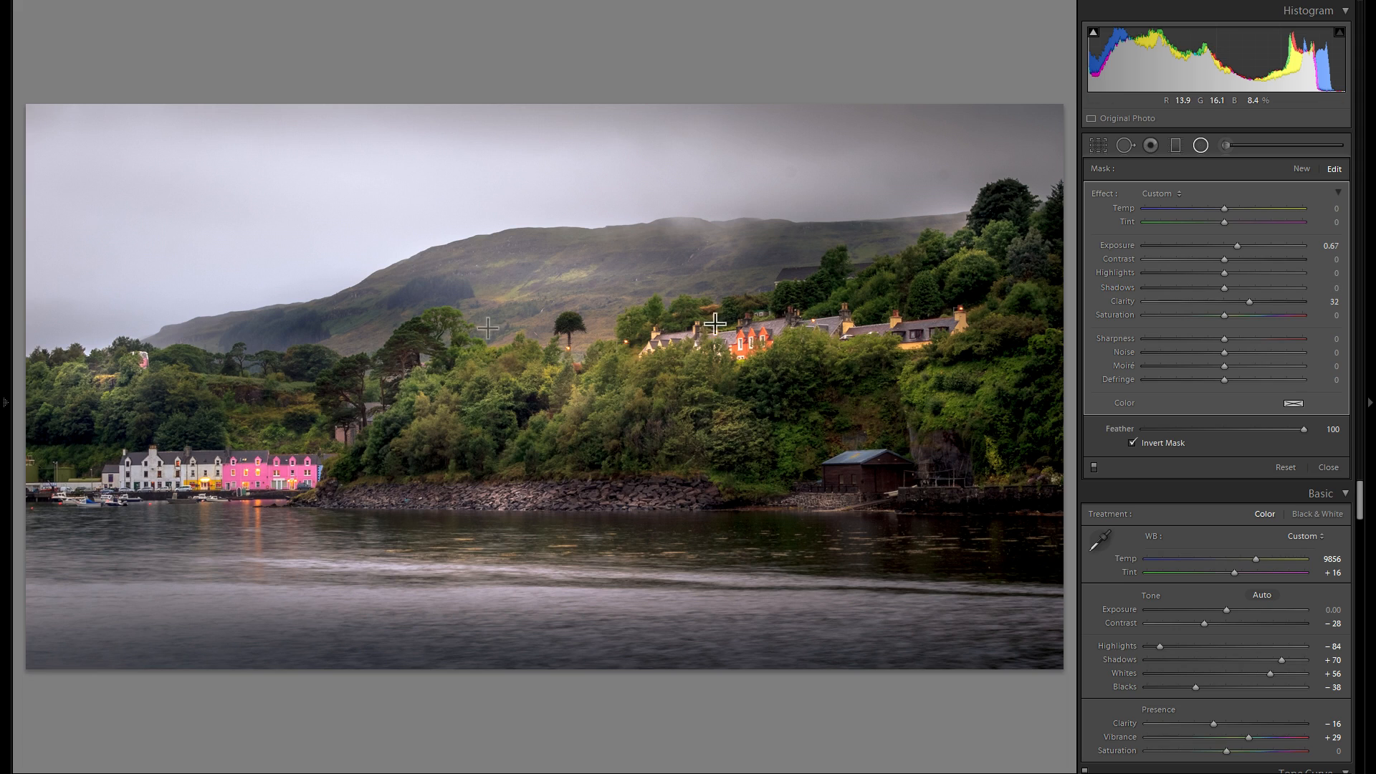
- Compare the edit with the originally imported state in the history, and return to the latest state
left_click(2, 324)
scroll(101, 453, "down", 10)
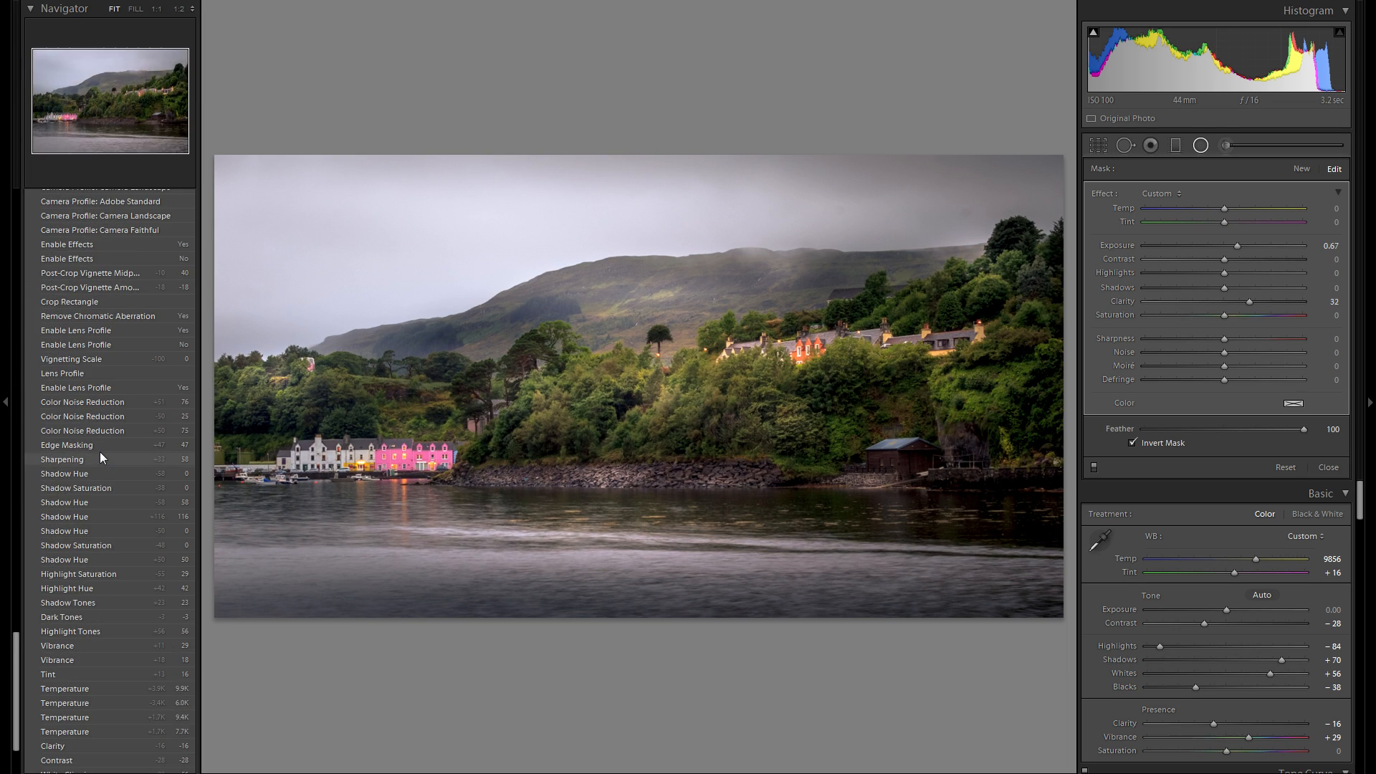
left_click(108, 738)
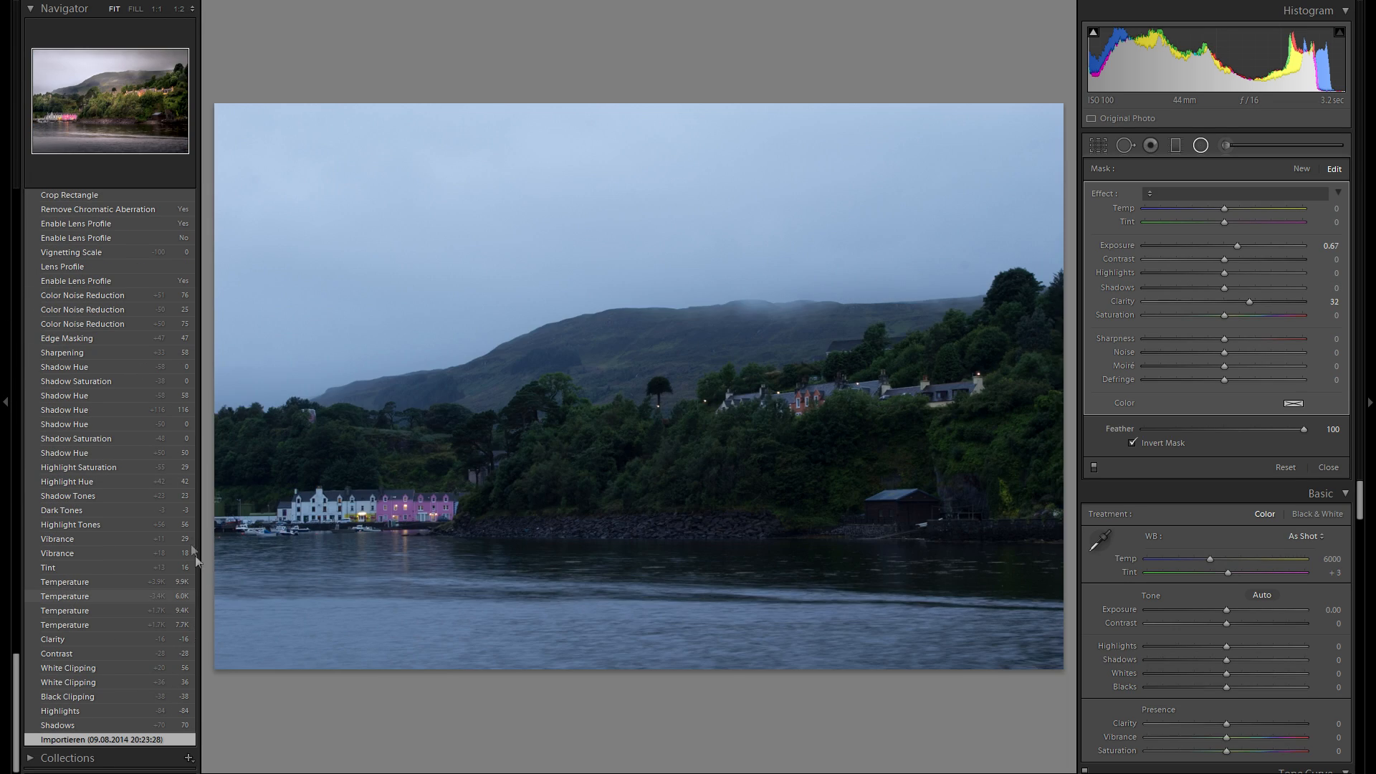
scroll(185, 516, "up", 15)
left_click(143, 260)
left_click(142, 256)
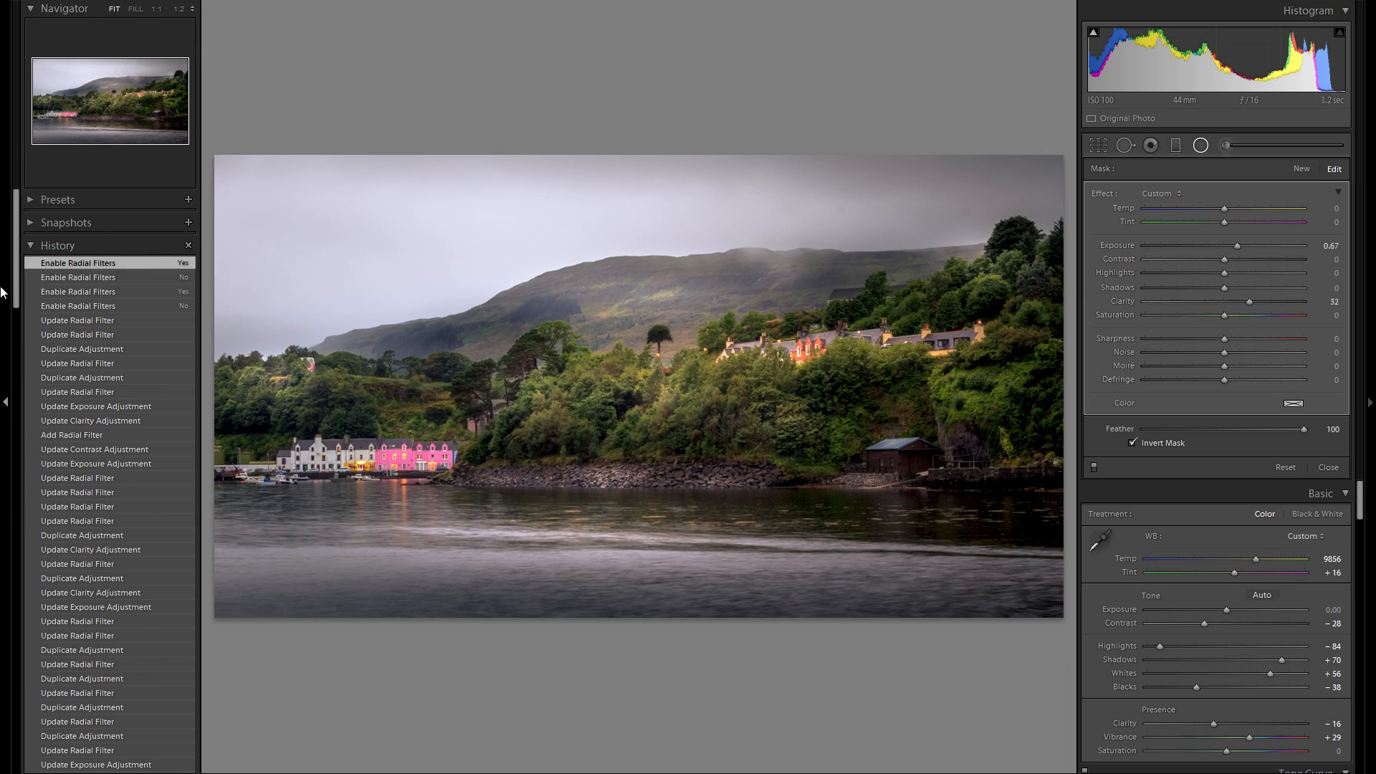
left_click(4, 292)
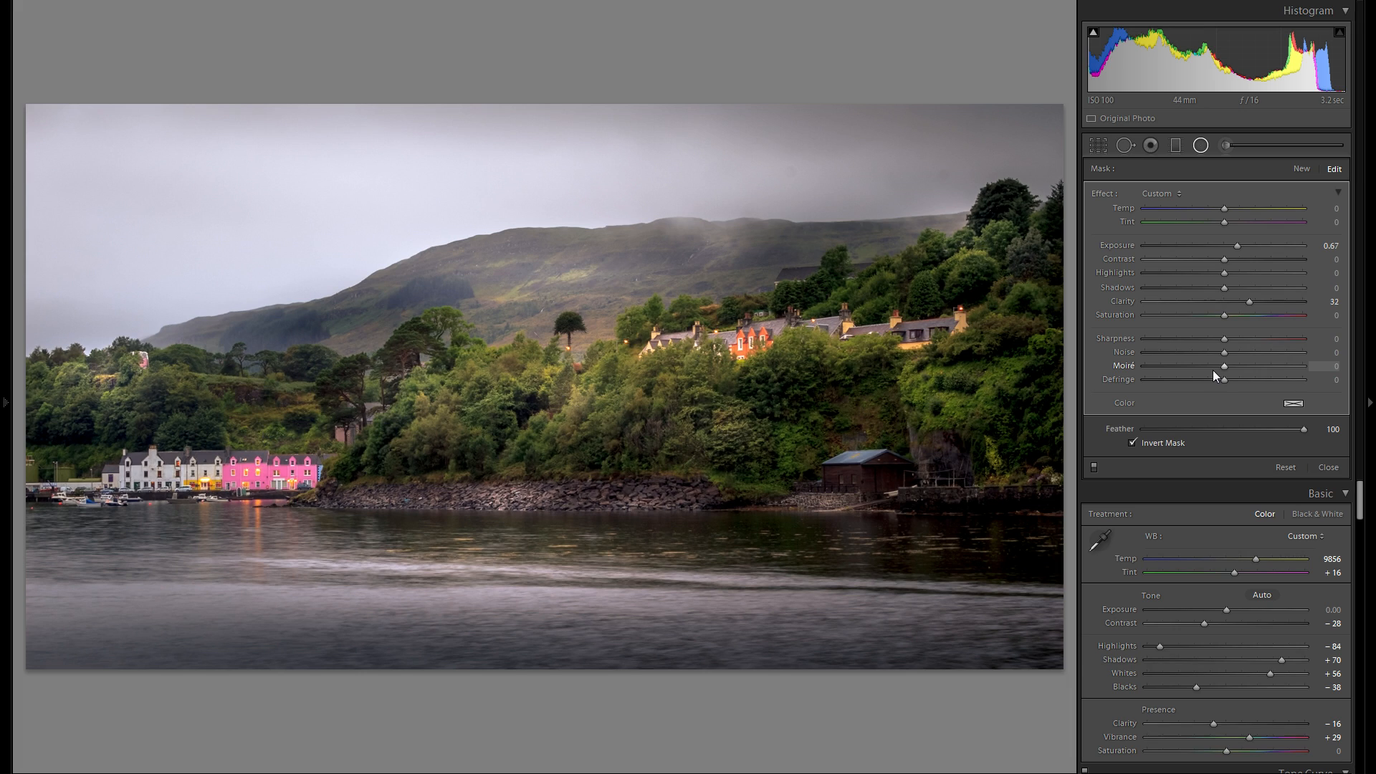